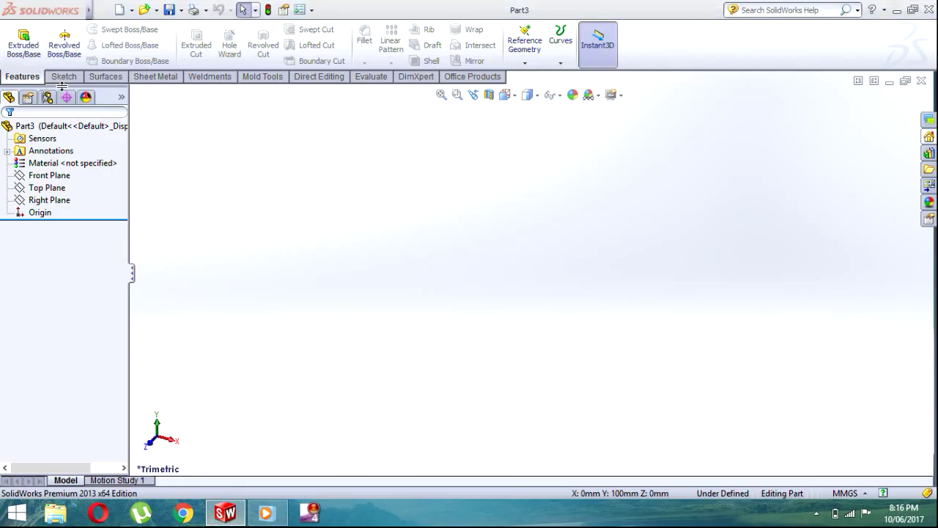
# Show the Top Plane in the new Part3 model view.
pyautogui.click(63, 79)
pyautogui.click(22, 76)
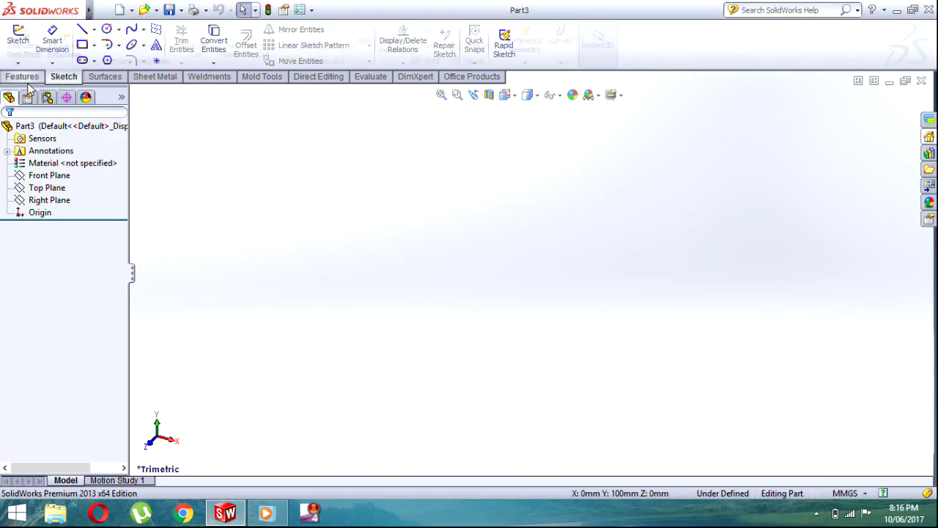
pyautogui.click(46, 187)
pyautogui.click(85, 168)
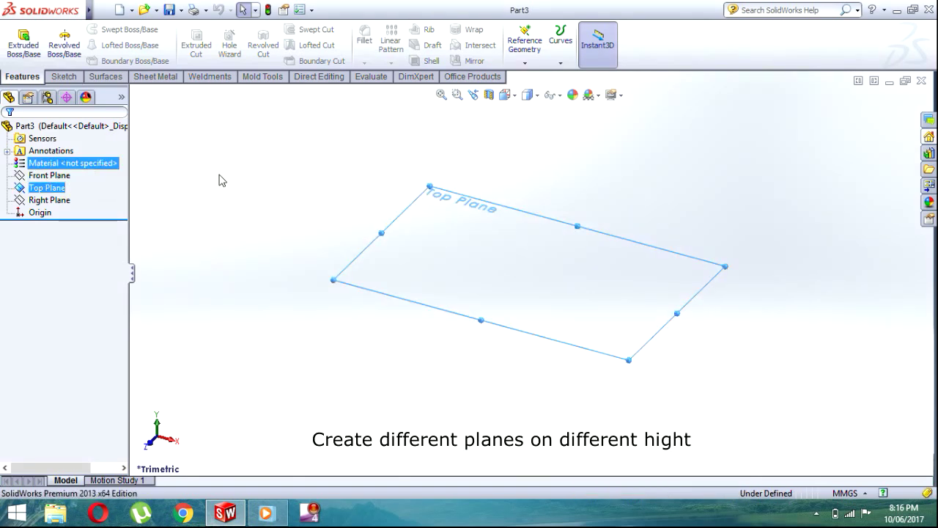
# Create Plane1 offset 50 mm from the Top Plane.
pyautogui.click(525, 63)
pyautogui.click(538, 76)
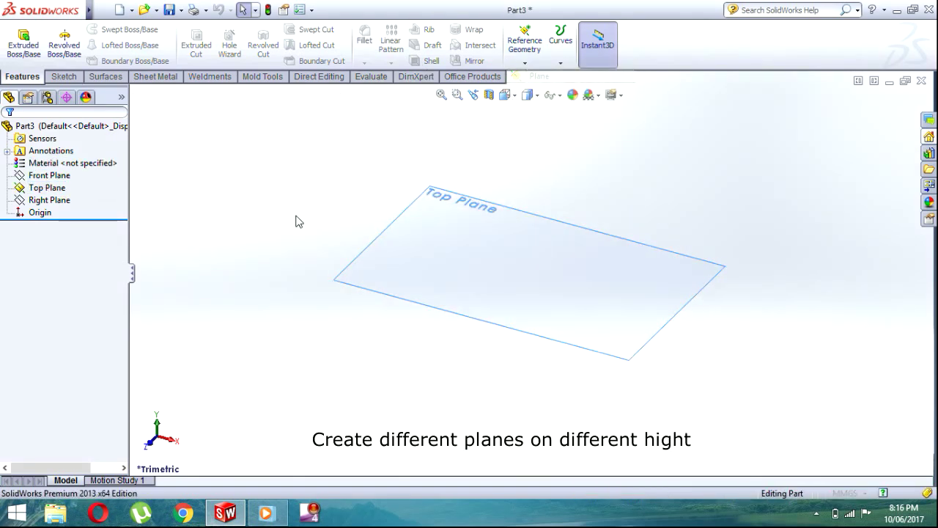
pyautogui.click(437, 315)
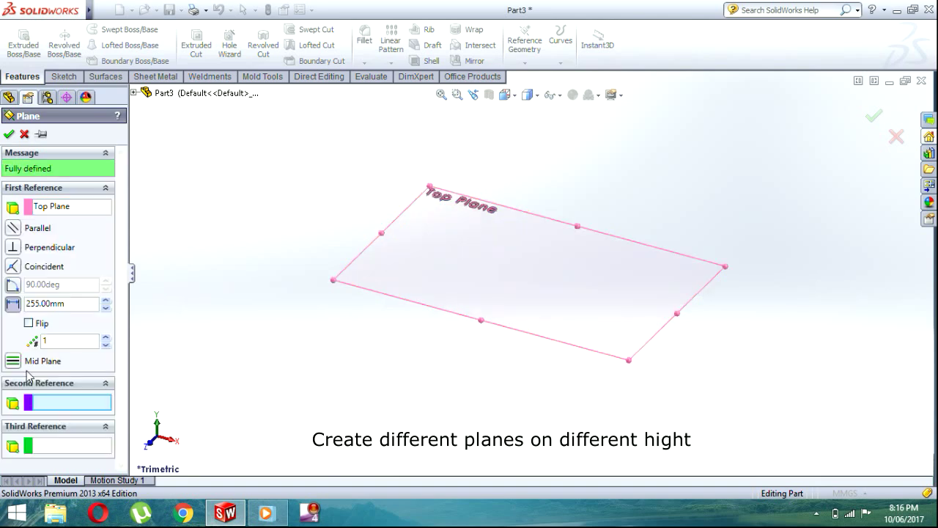
pyautogui.doubleClick(75, 302)
pyautogui.write('50')
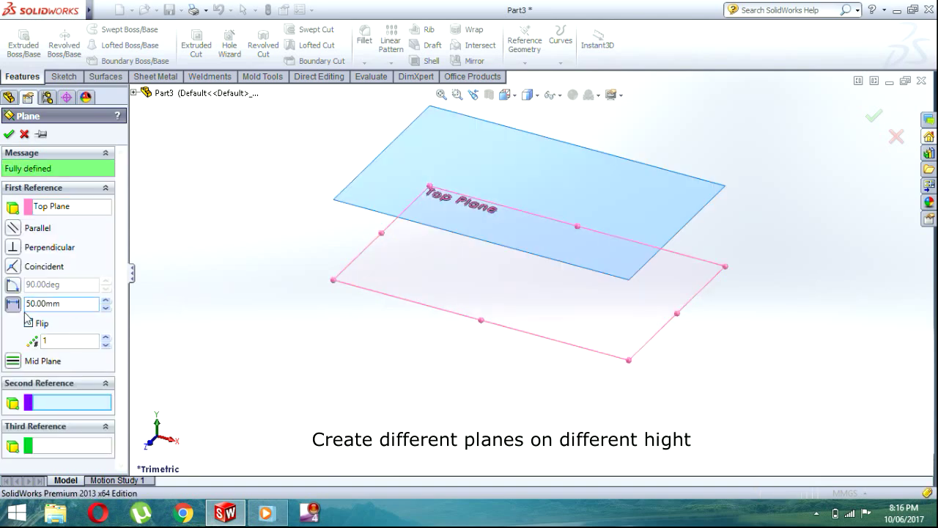
pyautogui.click(11, 135)
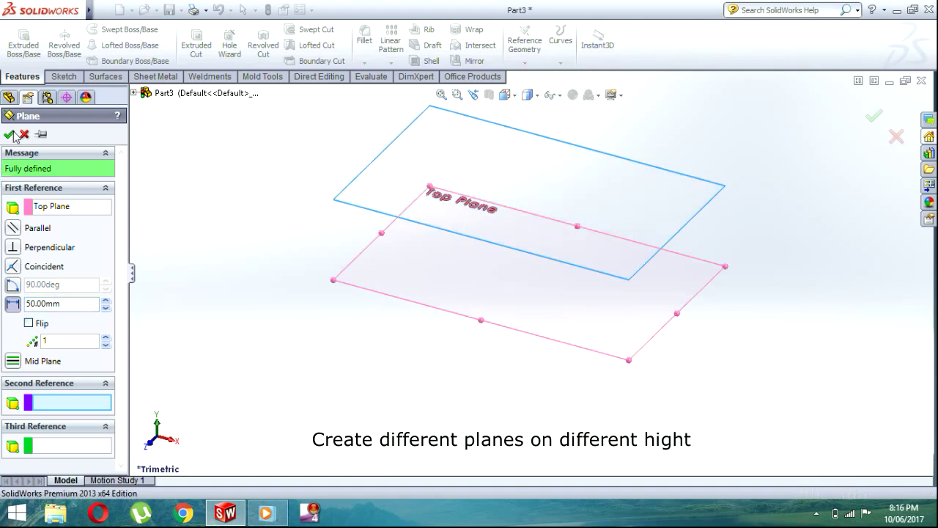
# Create Plane2 offset 100 mm from the Top Plane.
pyautogui.press('Return')
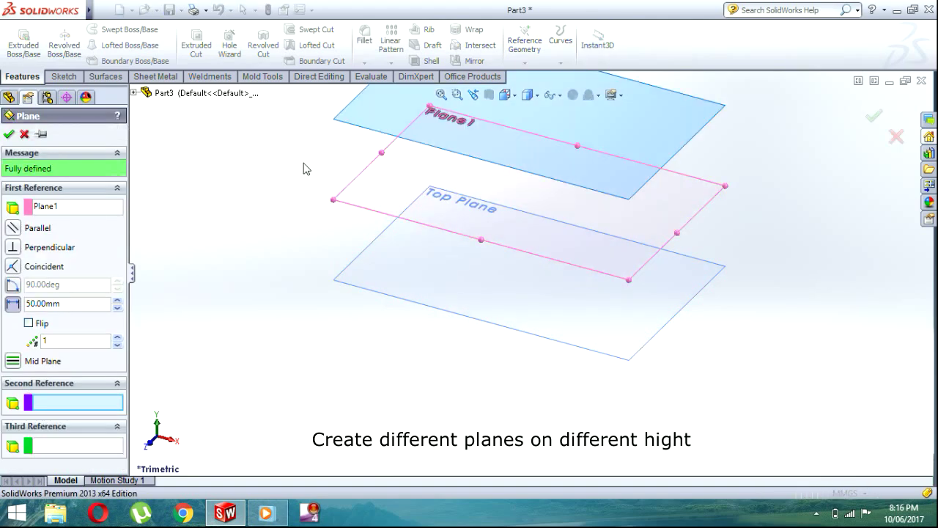
pyautogui.click(64, 308)
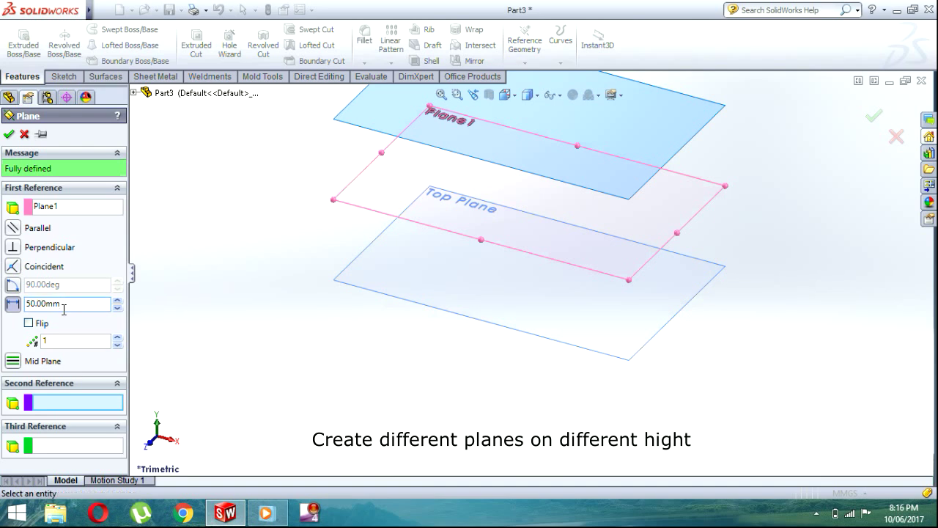
pyautogui.click(74, 212)
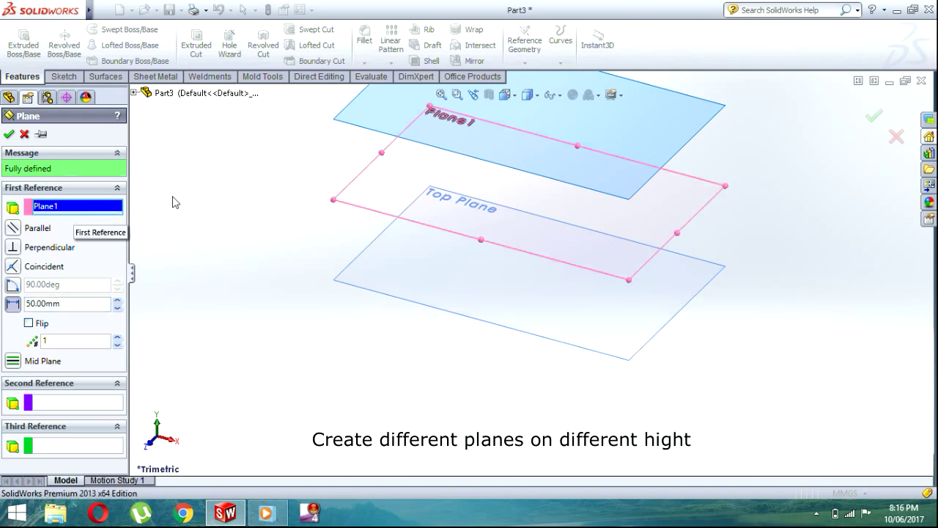
pyautogui.click(359, 285)
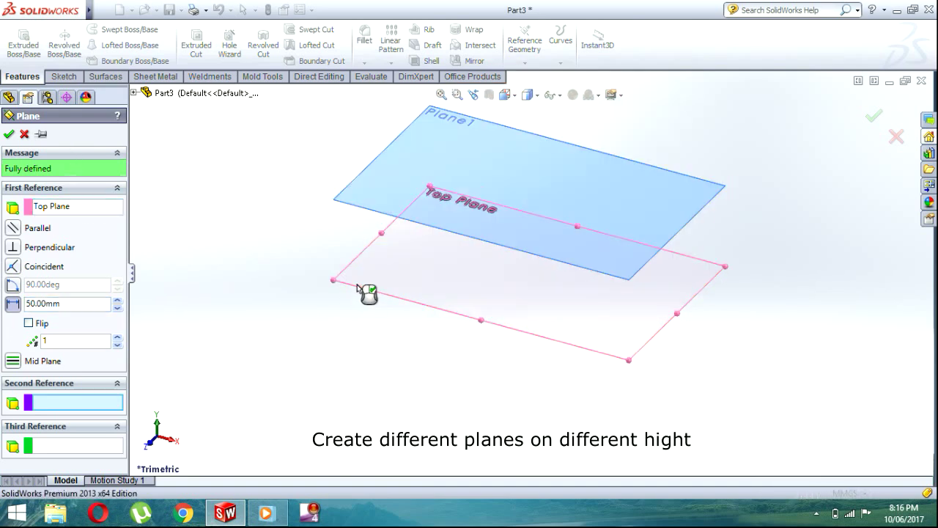
pyautogui.moveTo(68, 306); pyautogui.dragTo(10, 306)
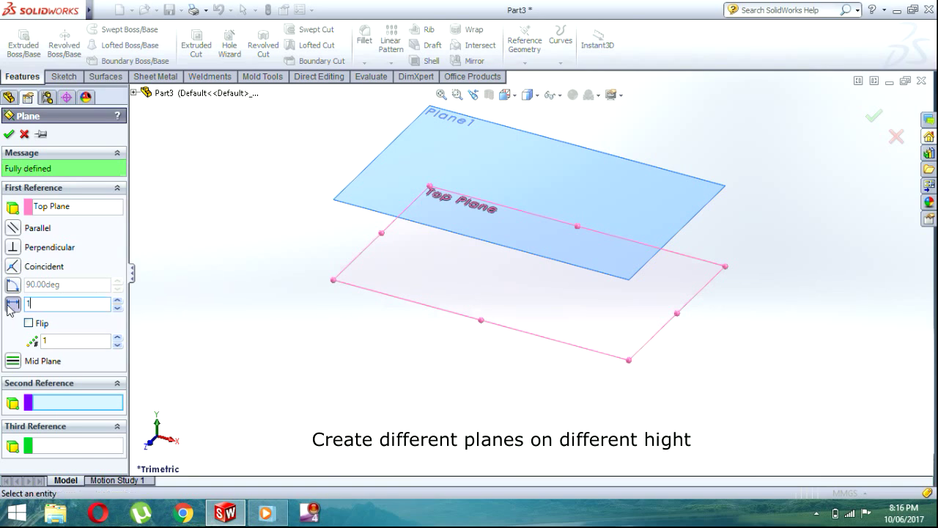
pyautogui.click(10, 134)
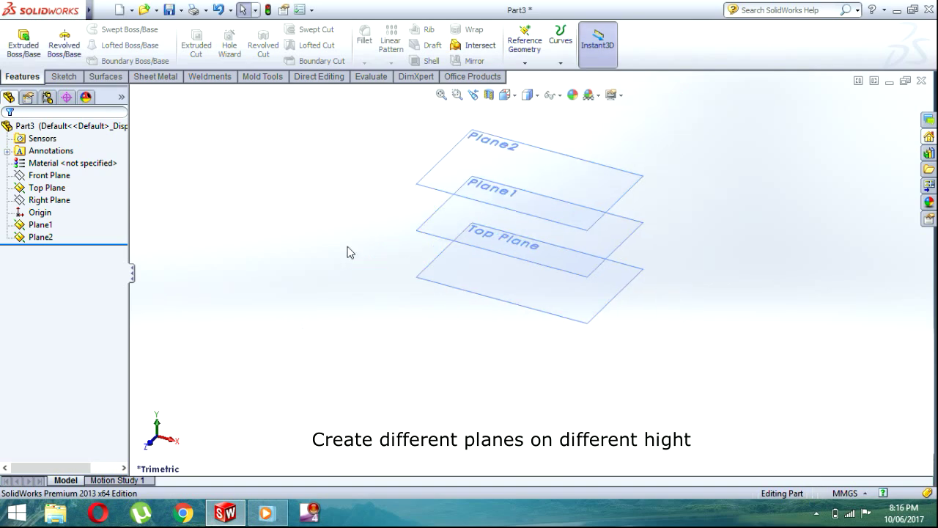
# Create Plane3 offset 160 mm from the Top Plane.
pyautogui.press('z')
pyautogui.click(537, 66)
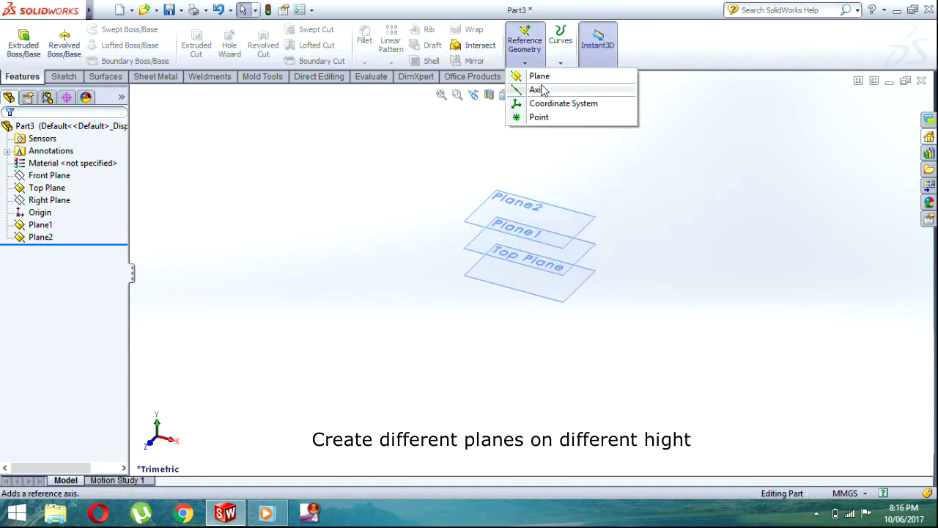
pyautogui.click(539, 76)
pyautogui.click(545, 302)
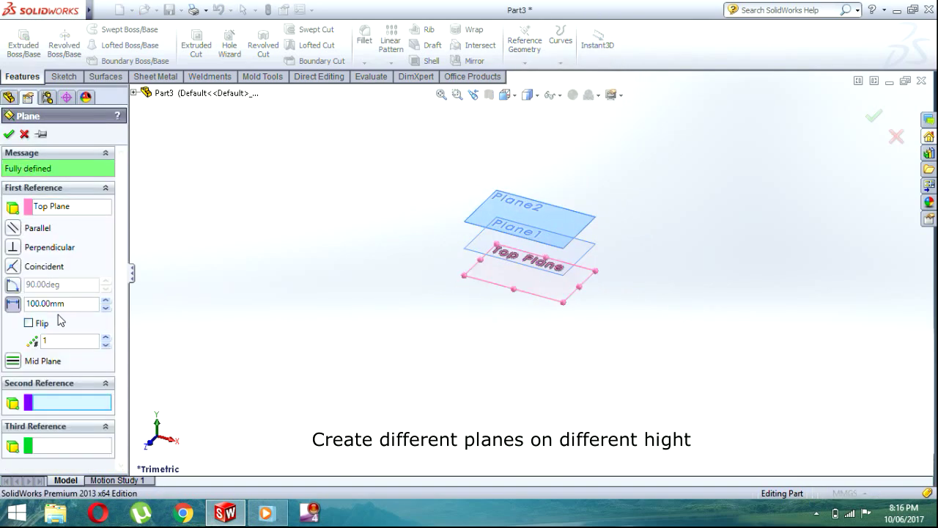
pyautogui.moveTo(66, 303); pyautogui.dragTo(3, 328)
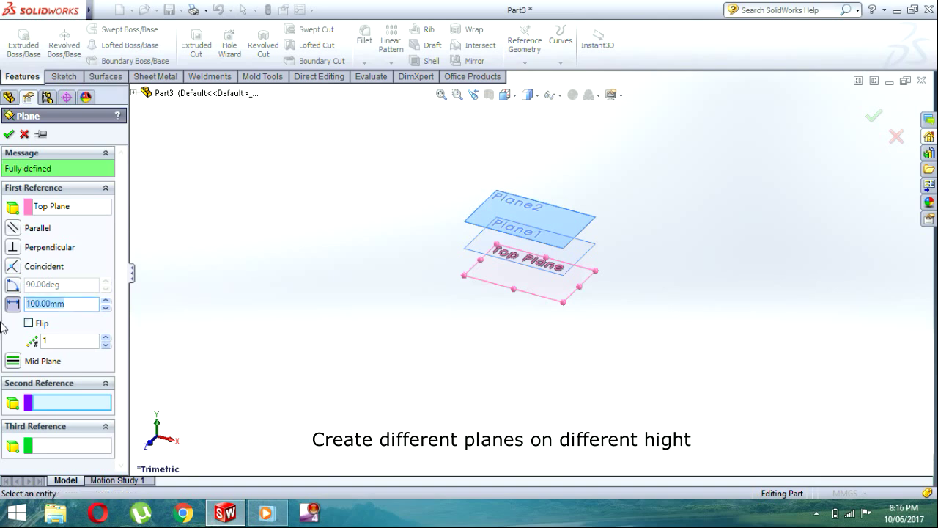
pyautogui.write('160')
pyautogui.press('Return')
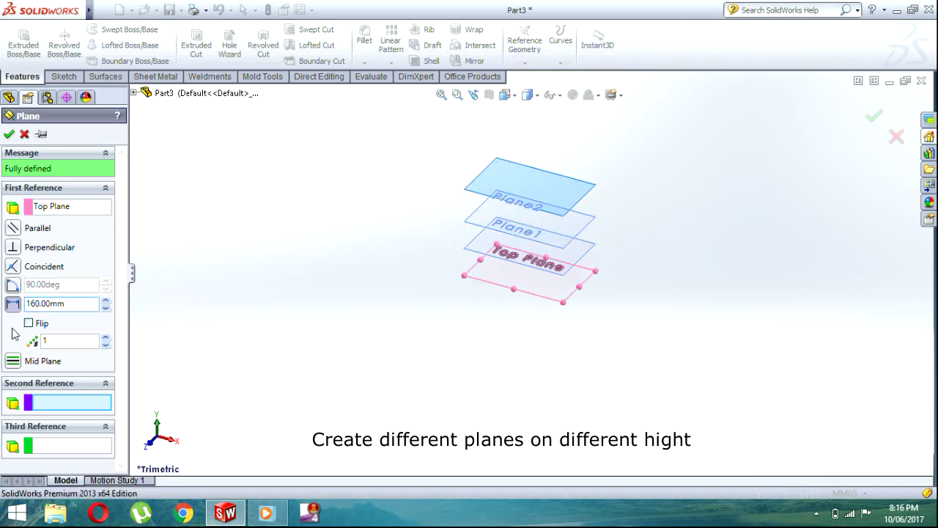
pyautogui.click(9, 134)
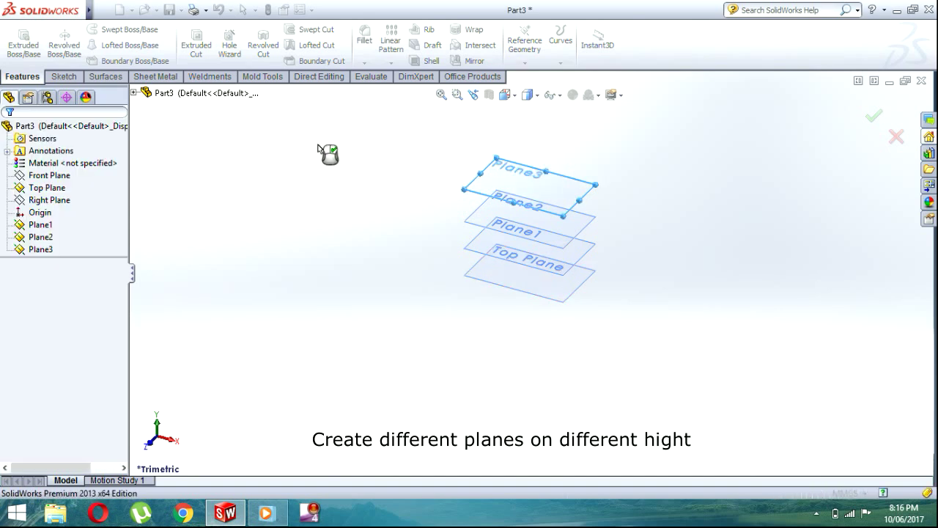
# Create Plane4 offset 210 mm from the Top Plane.
pyautogui.click(525, 45)
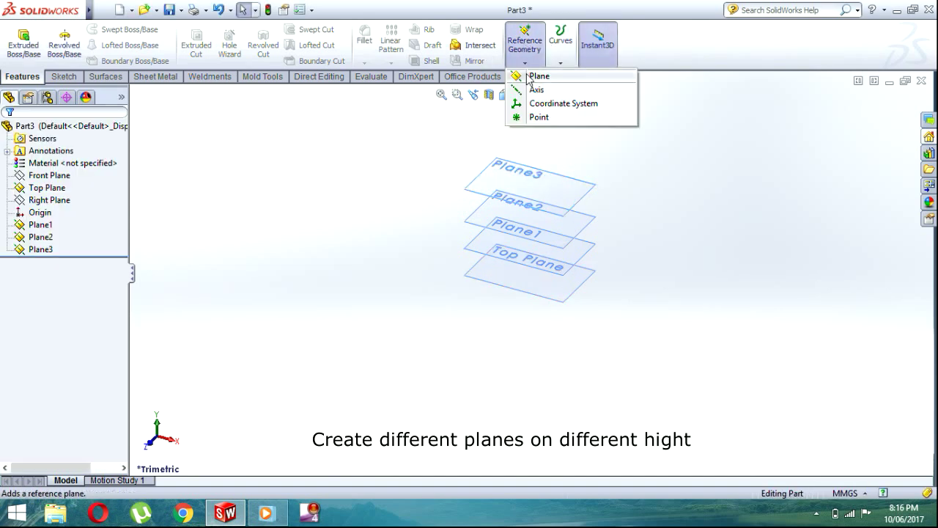
pyautogui.click(528, 76)
pyautogui.click(522, 300)
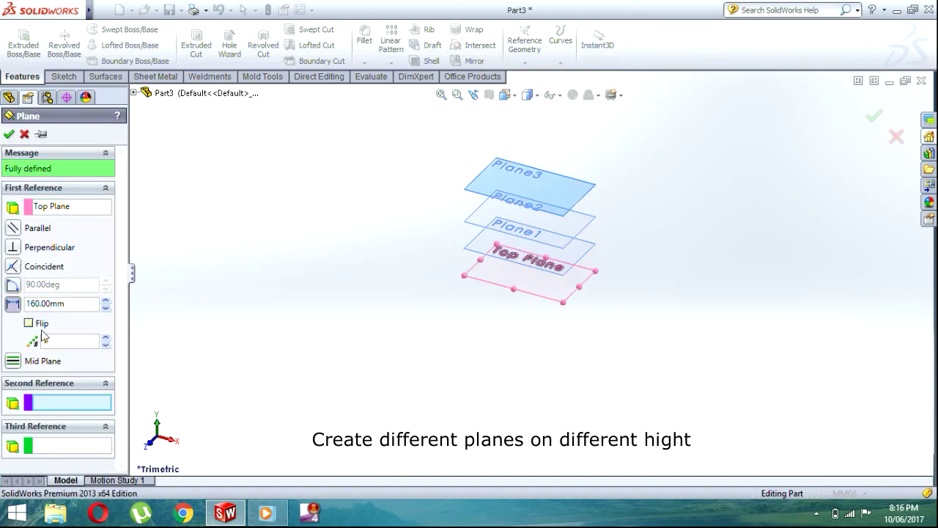
pyautogui.click(10, 307)
pyautogui.write('210')
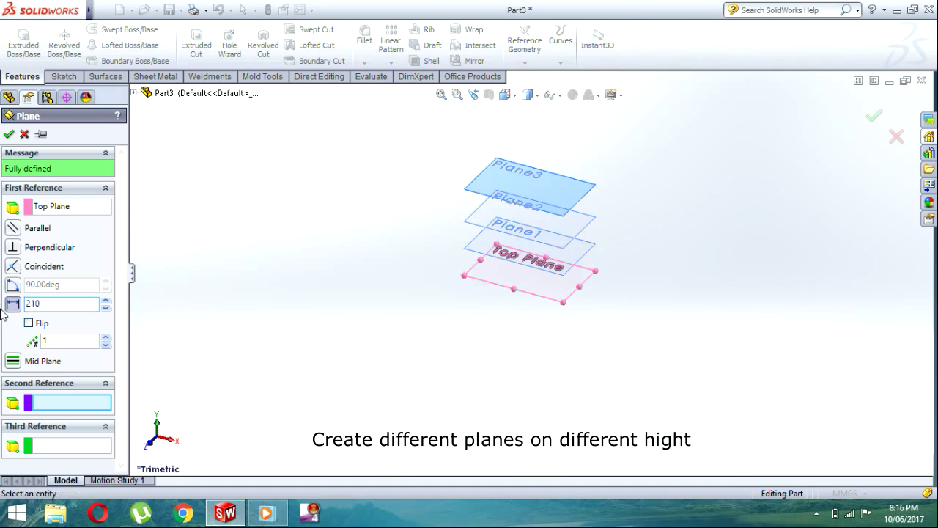
pyautogui.press('Return')
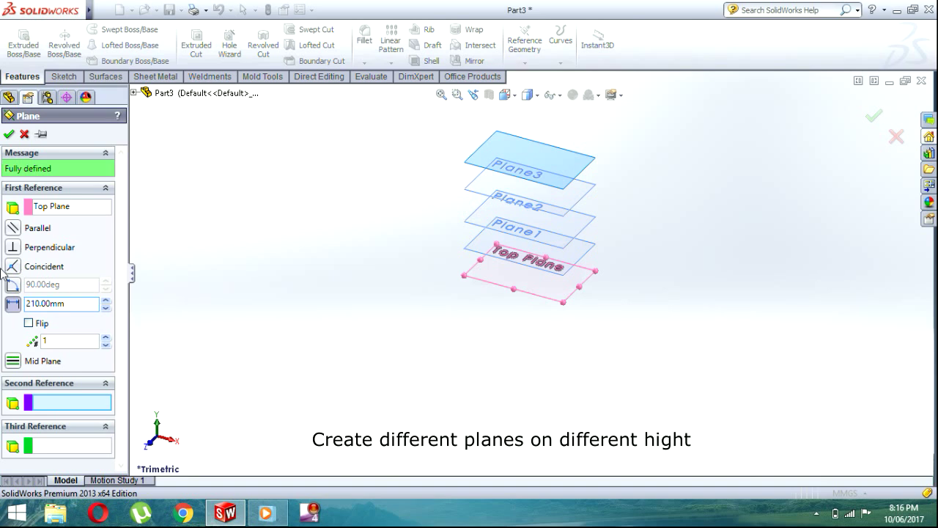
pyautogui.click(9, 135)
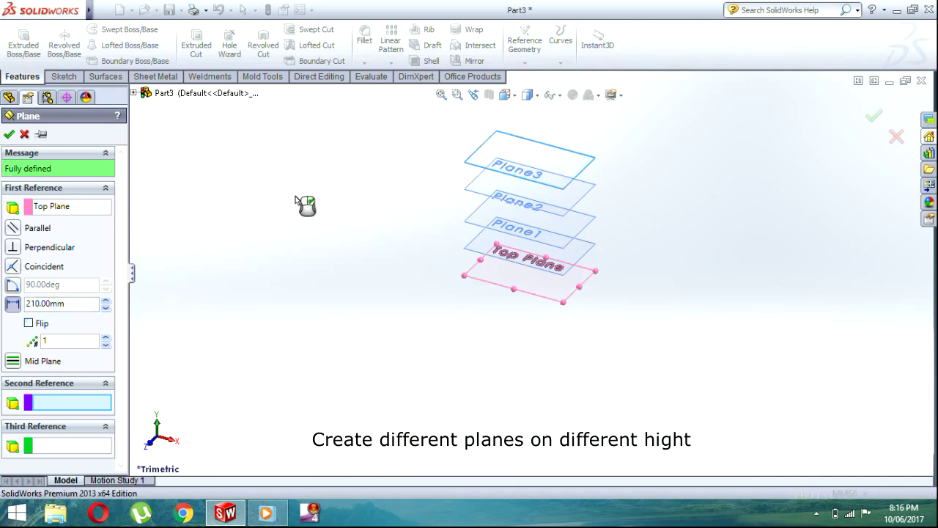
# Create Plane5 offset 240 mm from the Top Plane.
pyautogui.click(528, 58)
pyautogui.click(532, 76)
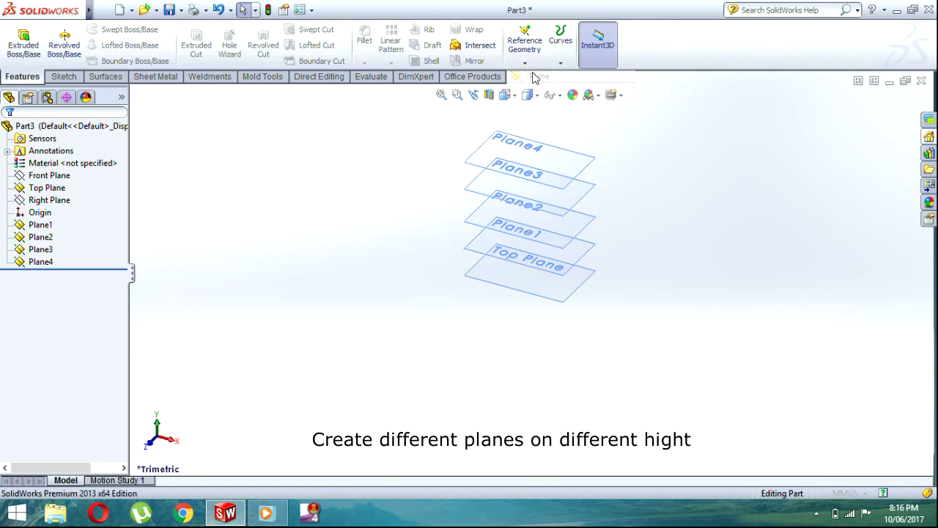
pyautogui.click(533, 296)
pyautogui.doubleClick(85, 301)
pyautogui.write('240')
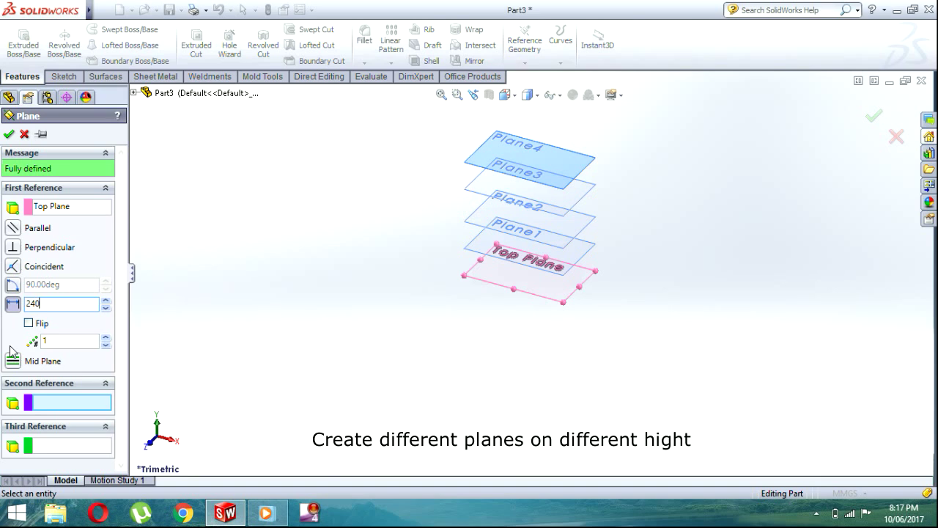
pyautogui.press('Return')
pyautogui.click(14, 135)
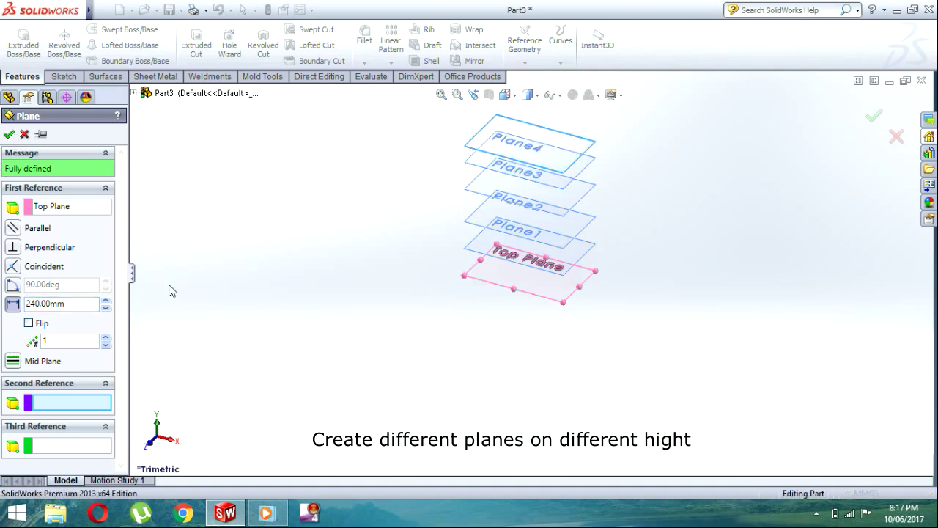
# Create Plane6 offset 255 mm from the Top Plane.
pyautogui.click(524, 63)
pyautogui.click(535, 75)
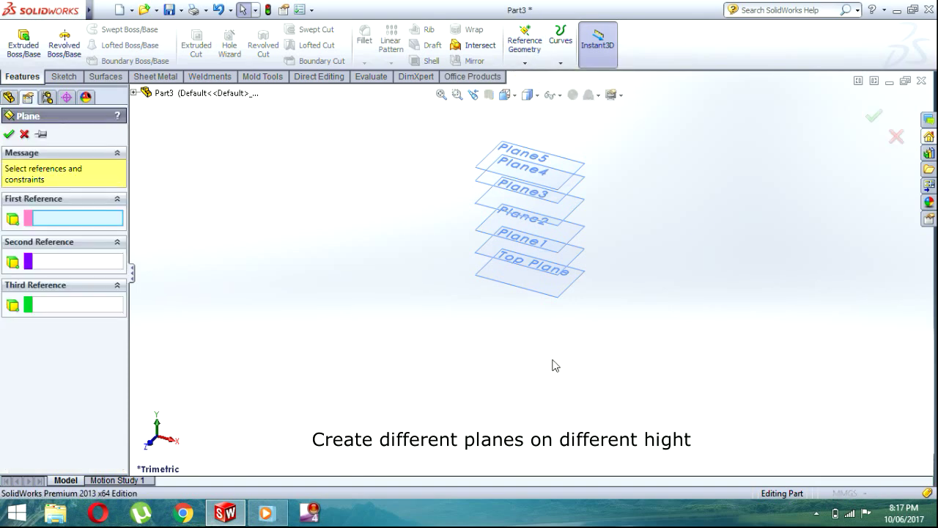
pyautogui.click(560, 300)
pyautogui.doubleClick(79, 303)
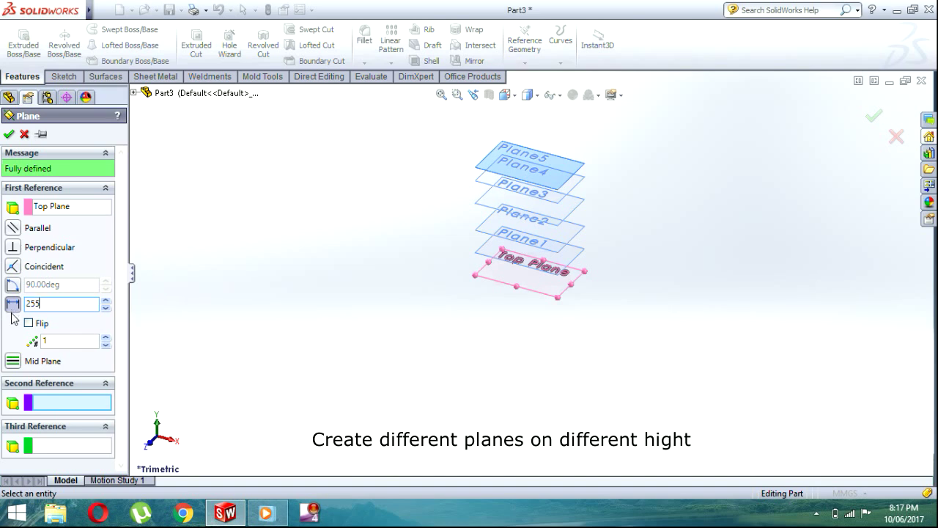
pyautogui.press('Return')
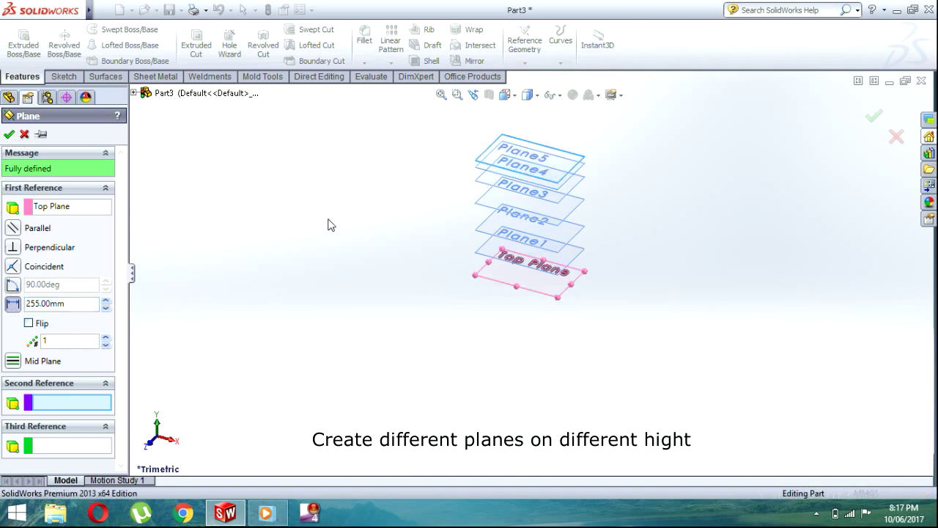
pyautogui.click(9, 134)
pyautogui.click(32, 305)
# Hide Plane5, Plane3 and Plane2 from the view.
pyautogui.click(41, 286)
pyautogui.click(44, 273)
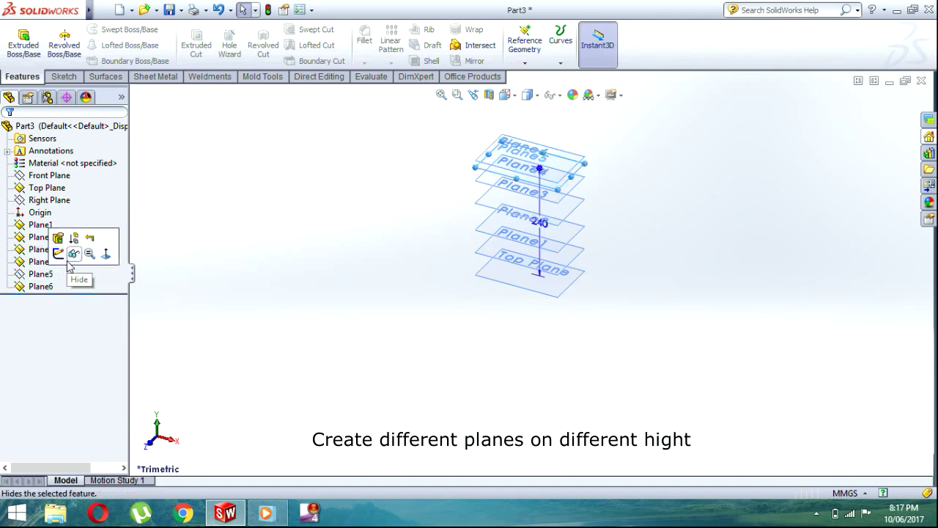
pyautogui.click(74, 253)
pyautogui.click(44, 262)
pyautogui.click(40, 249)
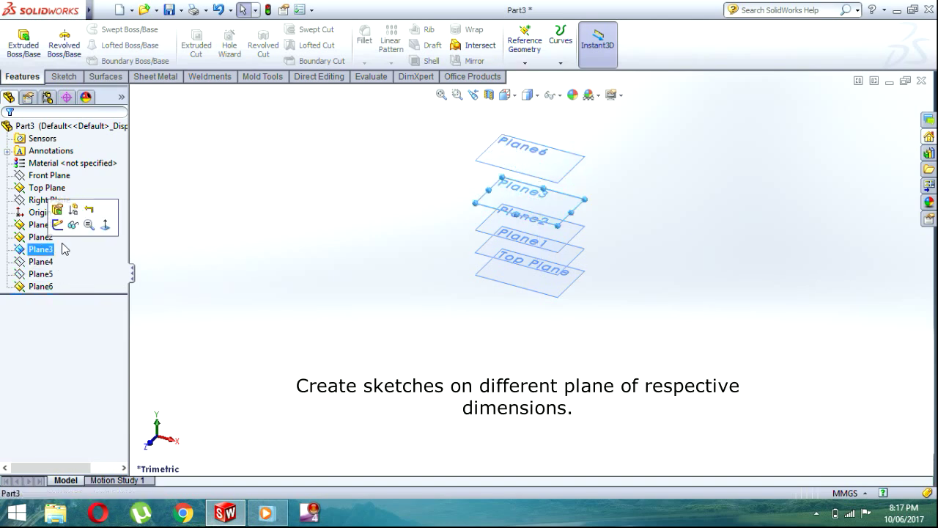
pyautogui.click(68, 215)
pyautogui.click(44, 237)
pyautogui.click(68, 215)
# Hide Plane1 and Plane6, then start a new sketch on the Top Plane.
pyautogui.click(58, 224)
pyautogui.click(74, 198)
pyautogui.click(44, 286)
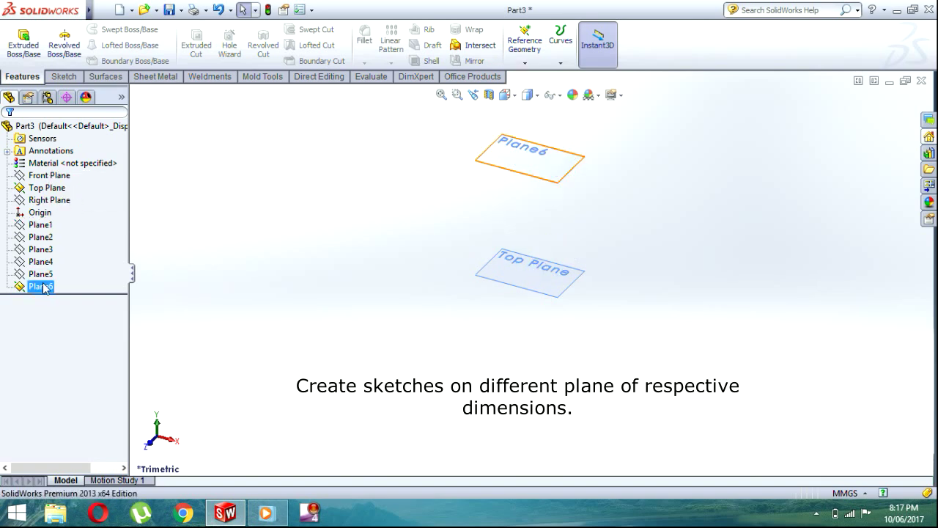
pyautogui.click(74, 262)
pyautogui.click(47, 188)
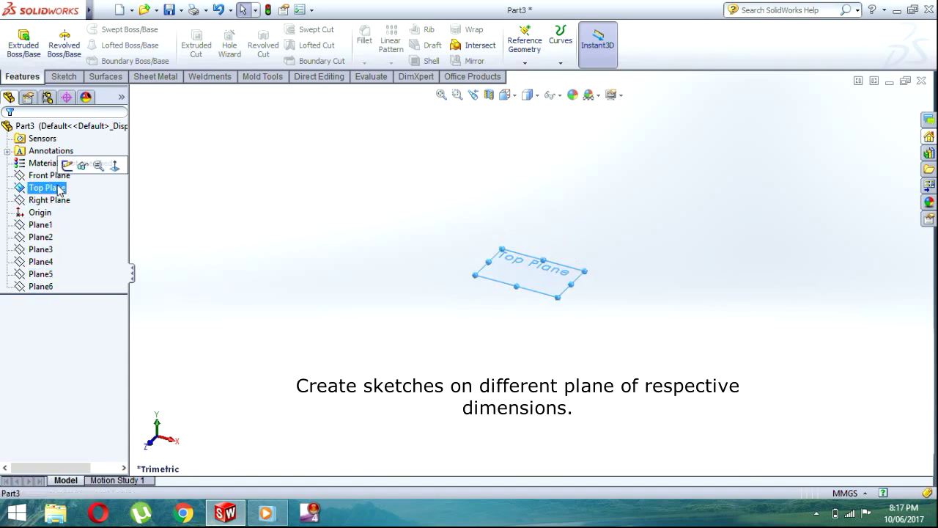
pyautogui.click(64, 162)
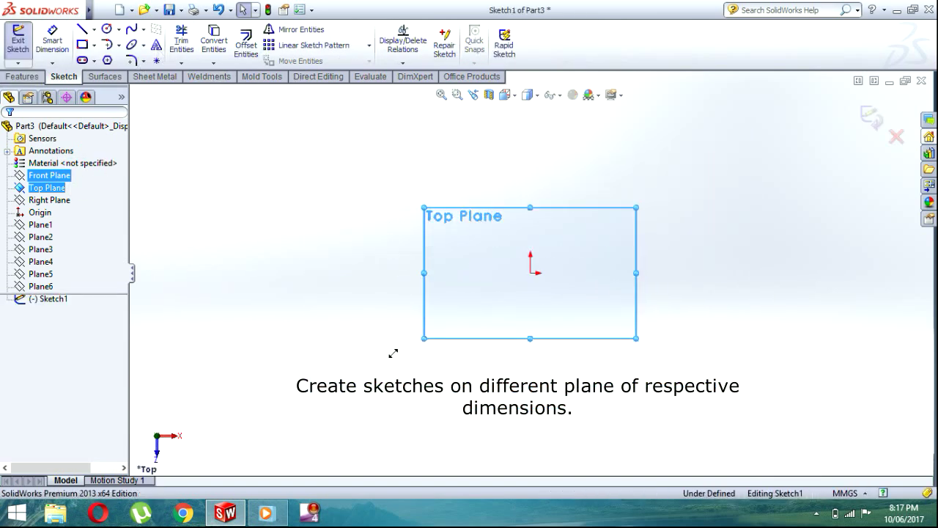
# Enlarge the Top Plane's displayed boundary and delete a stray line started by mistake.
pyautogui.moveTo(422, 340); pyautogui.dragTo(284, 421)
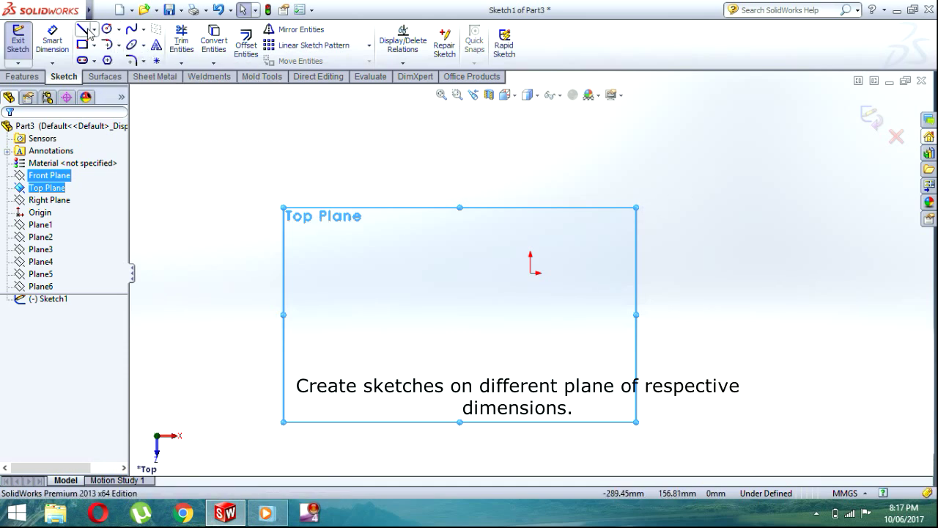
pyautogui.click(84, 30)
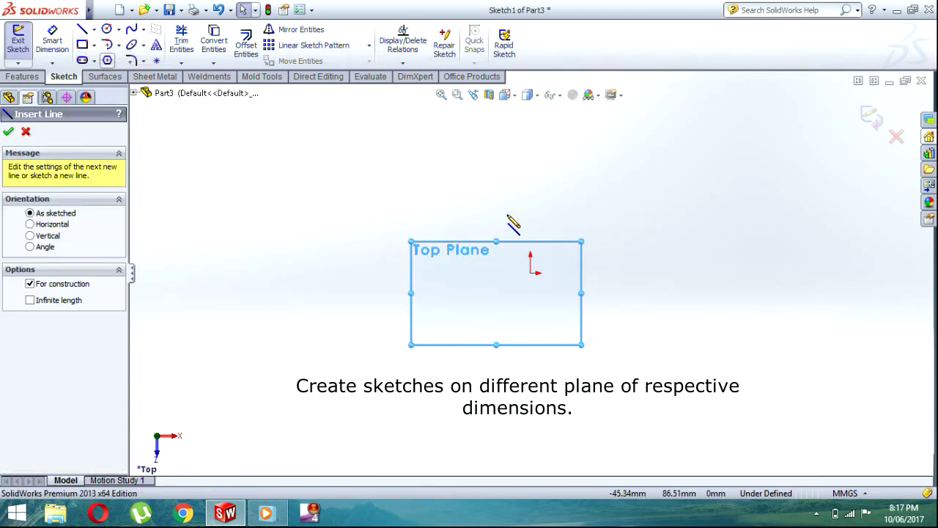
pyautogui.click(531, 170)
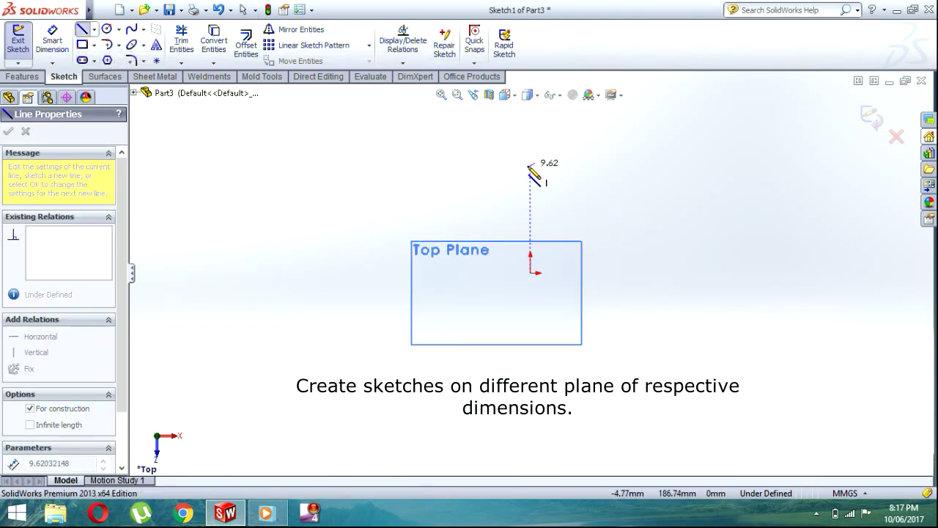
pyautogui.press('Escape')
pyautogui.moveTo(559, 186); pyautogui.dragTo(498, 158)
pyautogui.press('Delete')
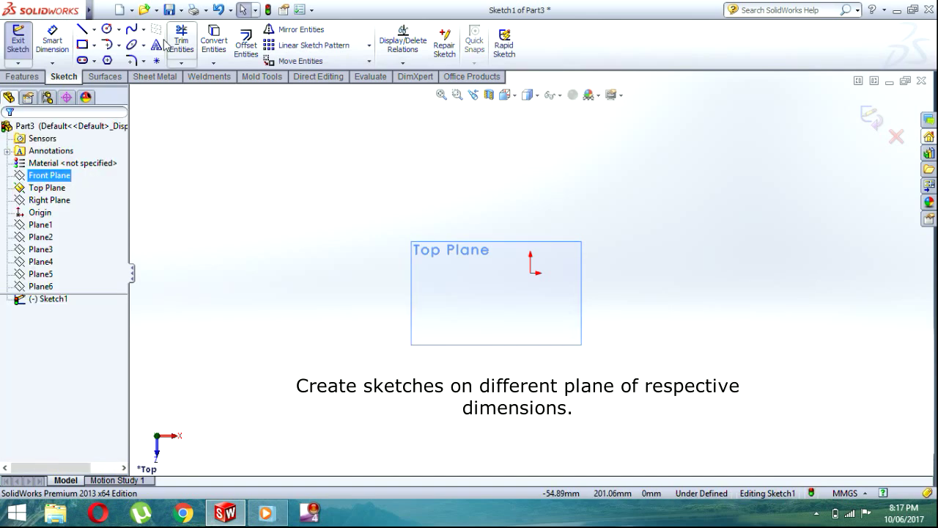
# Draw a vertical centerline through the origin and constrain it Vertical.
pyautogui.click(94, 29)
pyautogui.click(102, 61)
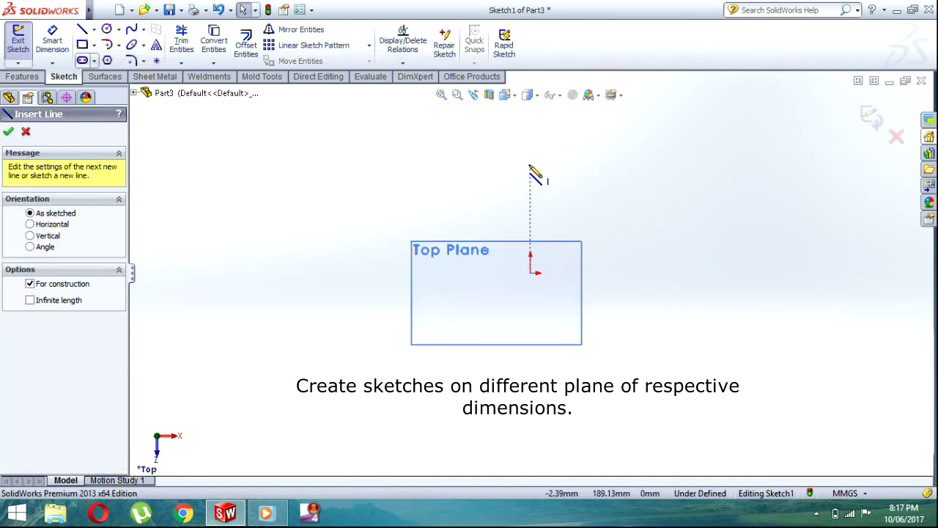
pyautogui.click(530, 168)
pyautogui.click(524, 409)
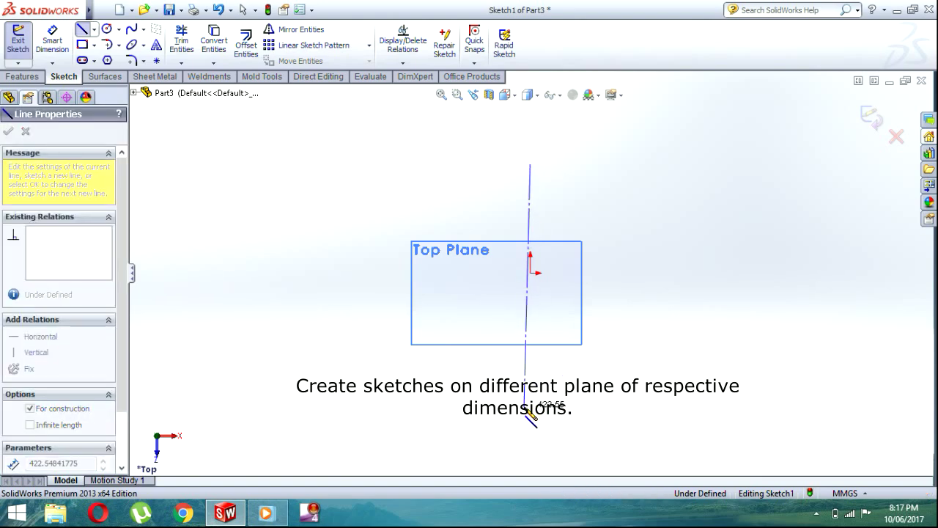
pyautogui.press('Escape')
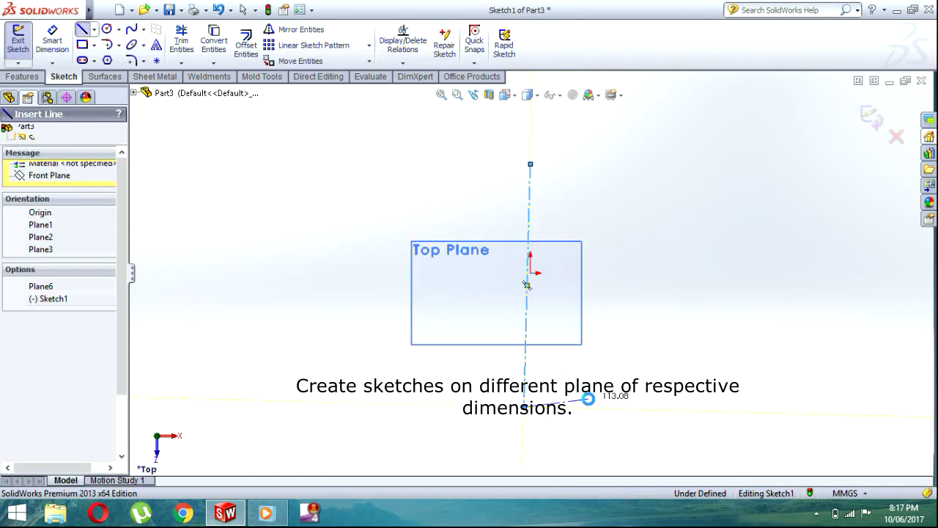
pyautogui.press('Escape')
pyautogui.click(527, 324)
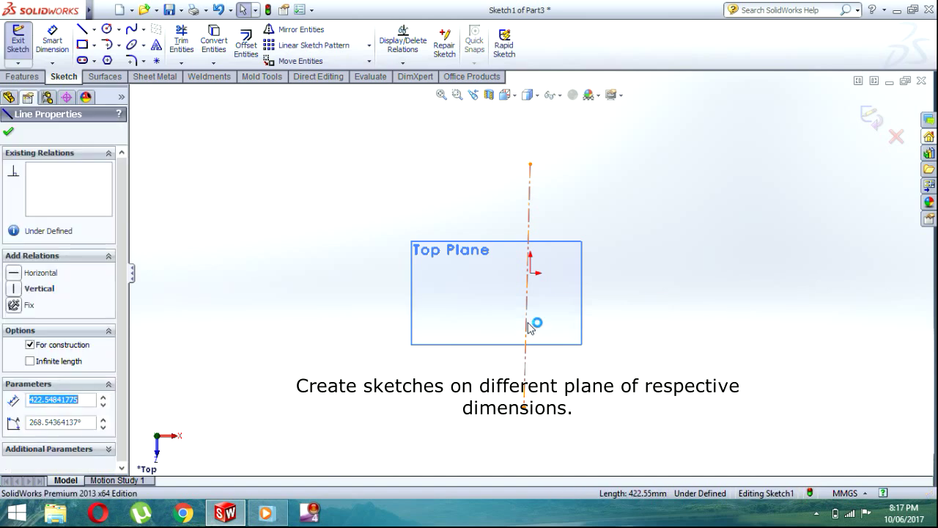
pyautogui.click(33, 288)
pyautogui.press('Escape')
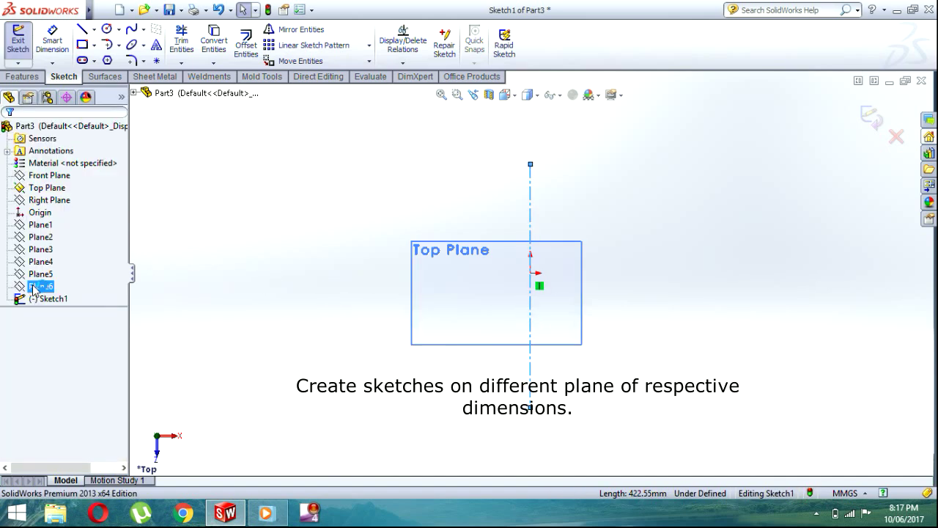
# Draw a horizontal centerline across the origin.
pyautogui.click(95, 29)
pyautogui.click(96, 85)
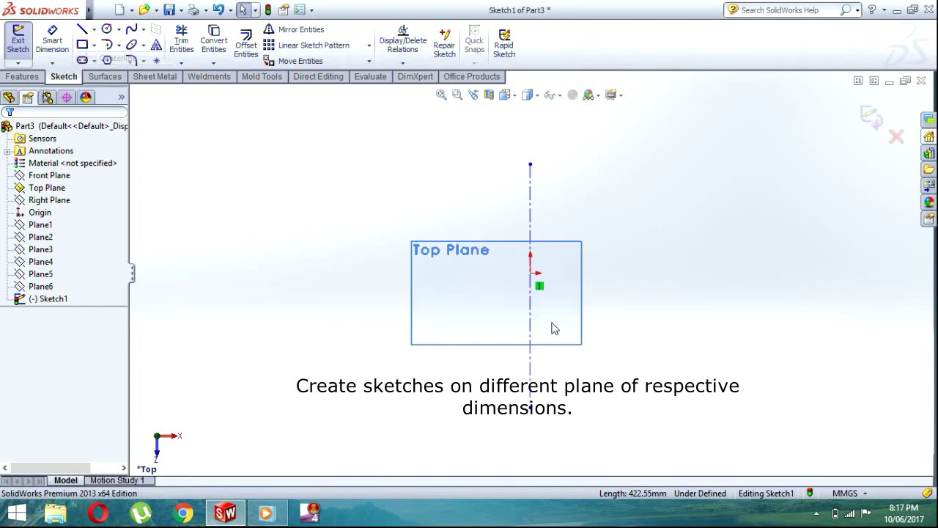
pyautogui.click(368, 273)
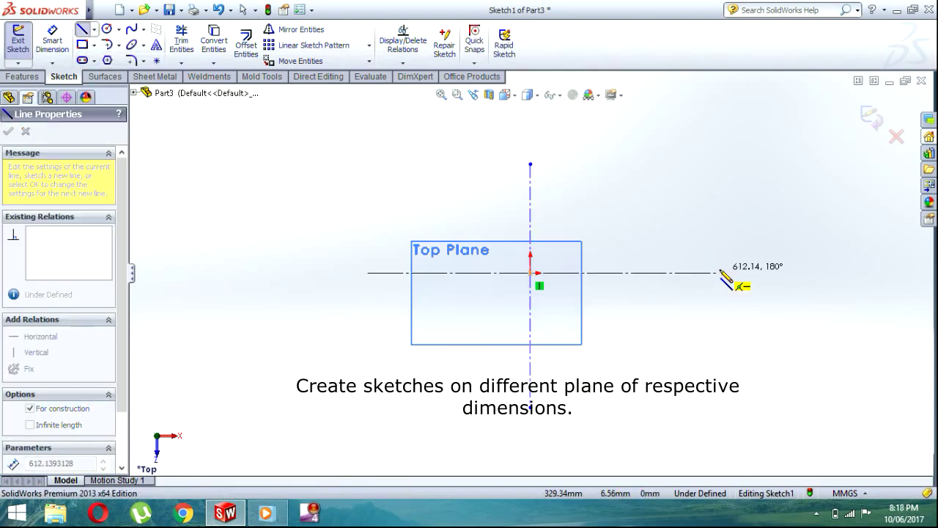
pyautogui.click(719, 273)
pyautogui.press('Escape')
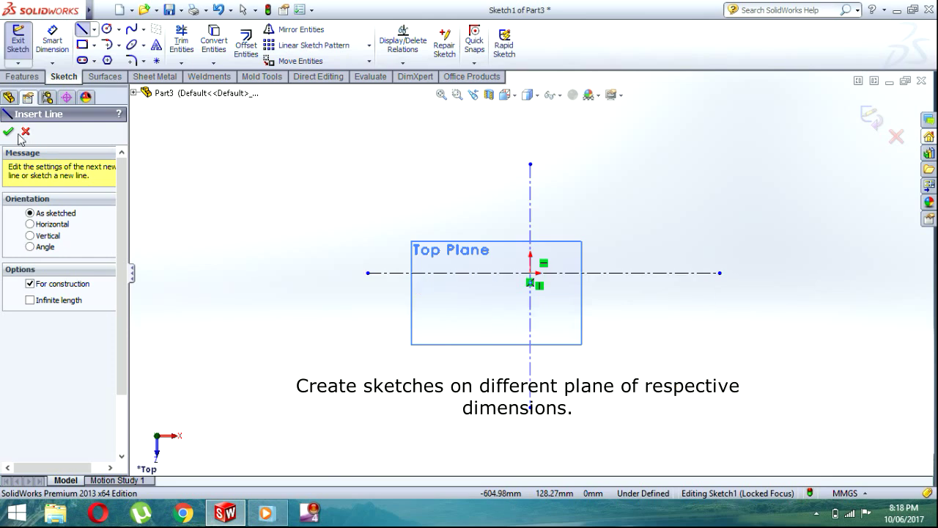
pyautogui.click(8, 132)
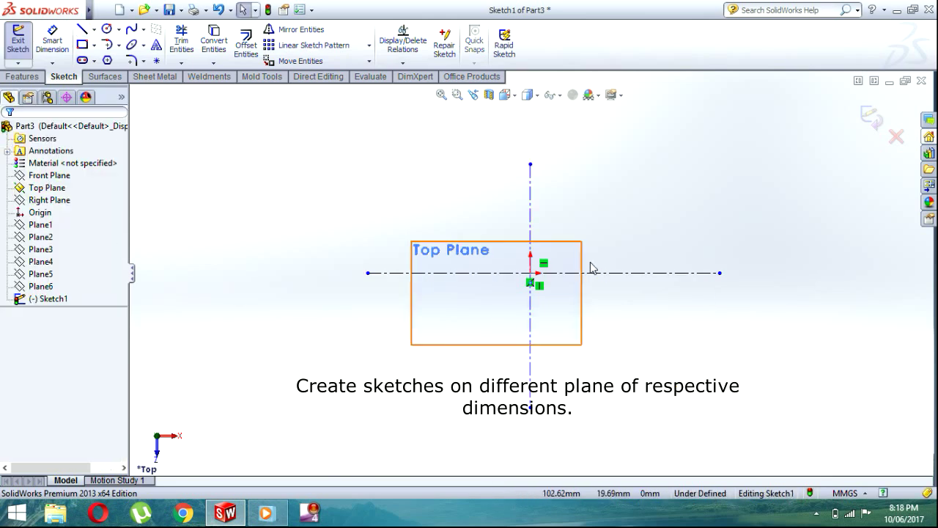
# Make the vertical centerline Coincident with the origin and fit the sketch in view.
pyautogui.scroll(-3, 532, 271)
pyautogui.scroll(-2, 531, 322)
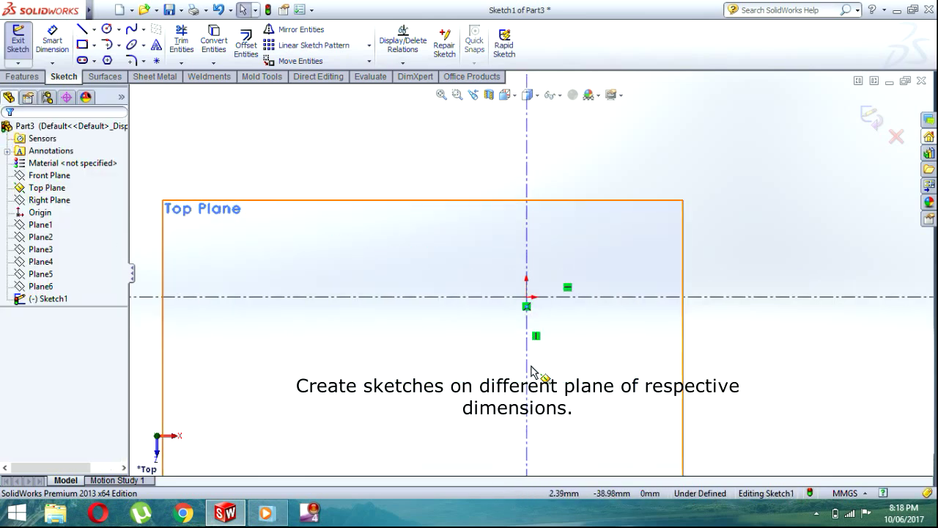
pyautogui.click(527, 370)
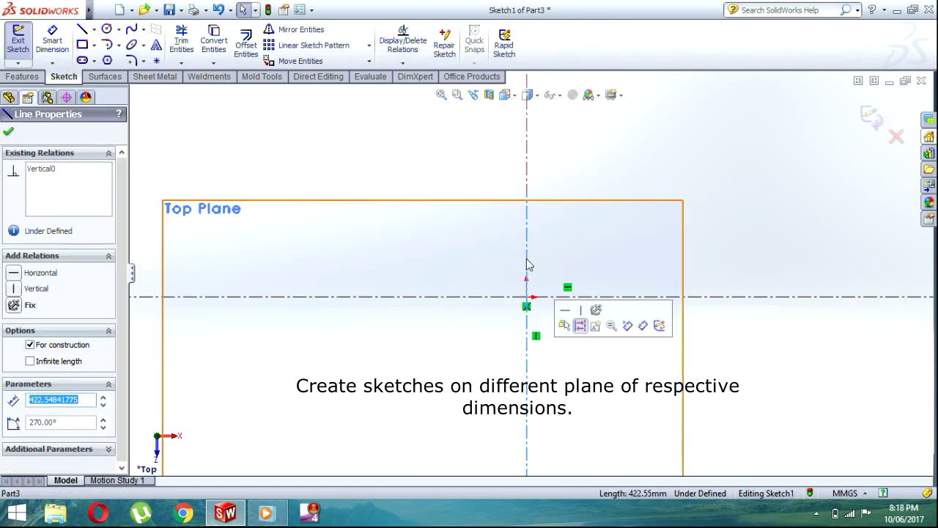
pyautogui.keyDown('ctrl'); pyautogui.click(526, 297); pyautogui.keyUp('ctrl')
pyautogui.click(13, 369)
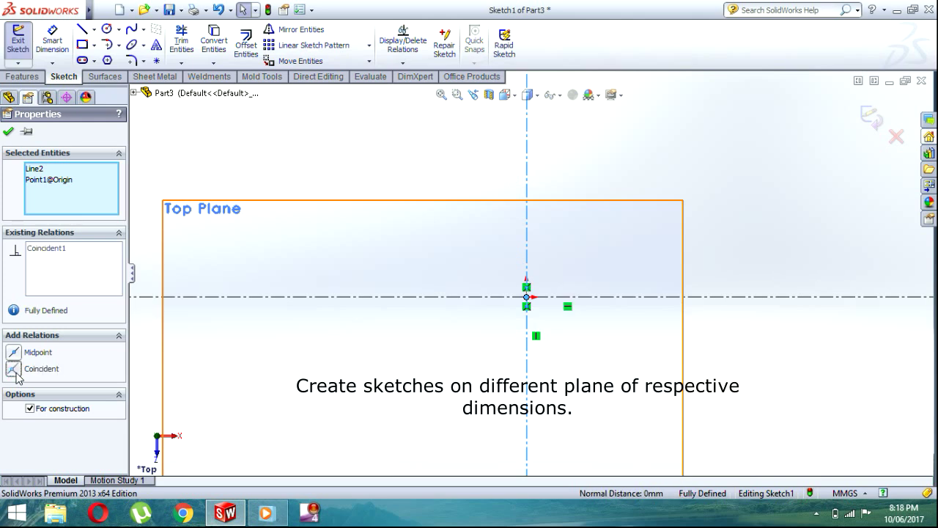
pyautogui.press('Escape')
pyautogui.click(307, 408)
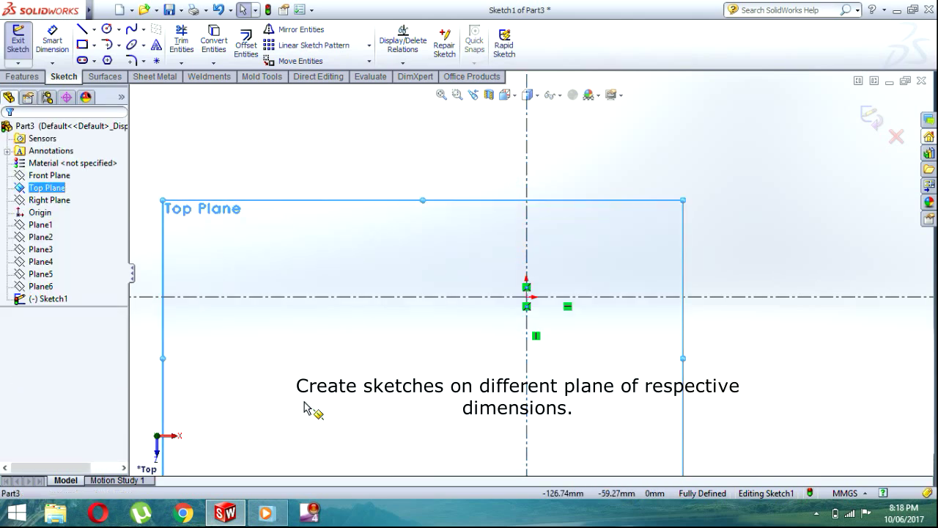
pyautogui.press('f')
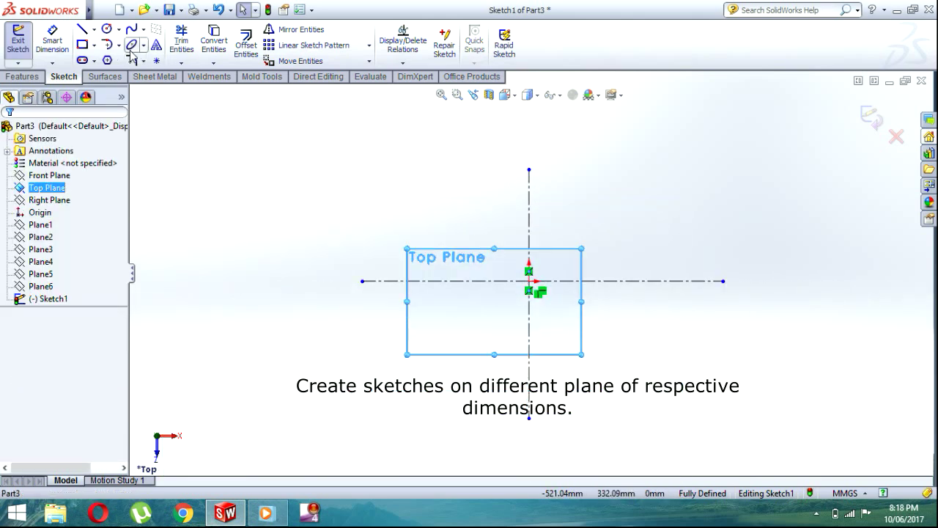
# Draw an ellipse centred on the origin.
pyautogui.click(131, 46)
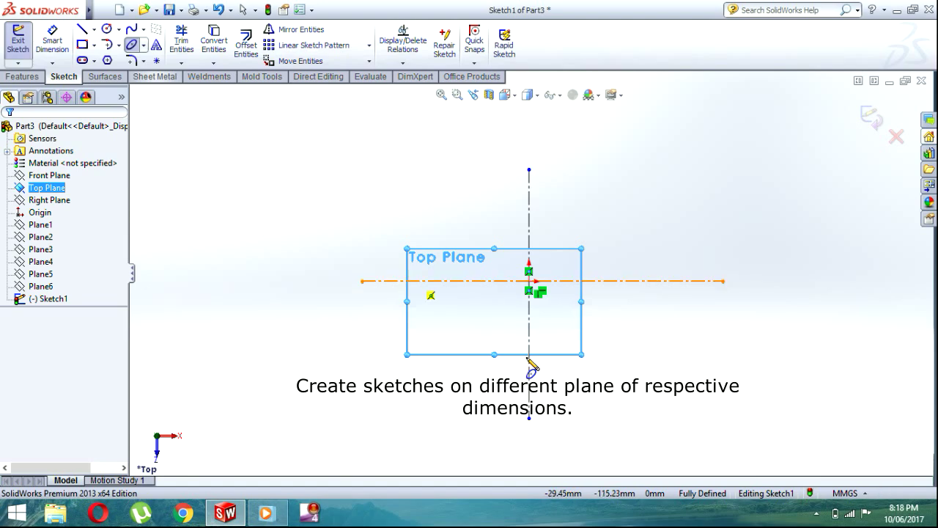
pyautogui.click(529, 280)
pyautogui.click(529, 192)
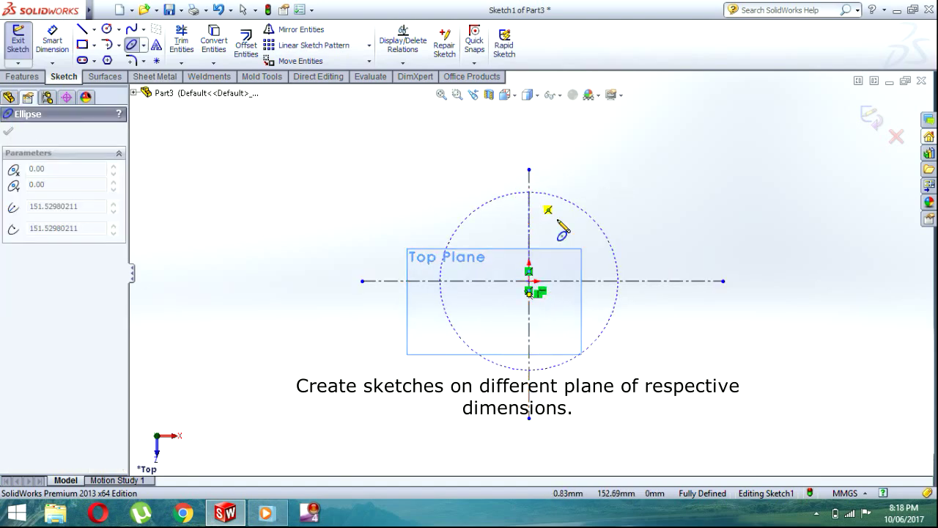
pyautogui.click(607, 283)
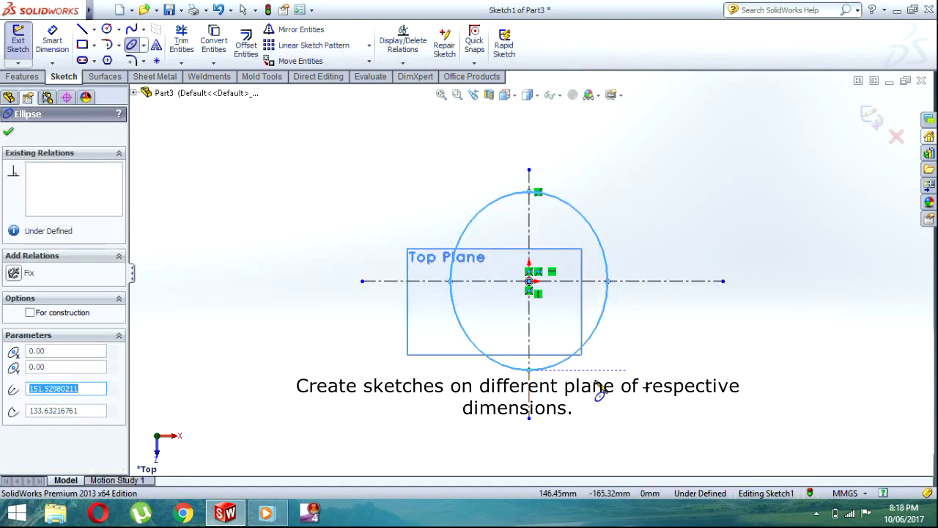
pyautogui.click(8, 132)
# Dimension the ellipse 220 mm tall and 200 mm wide.
pyautogui.click(52, 40)
pyautogui.click(529, 191)
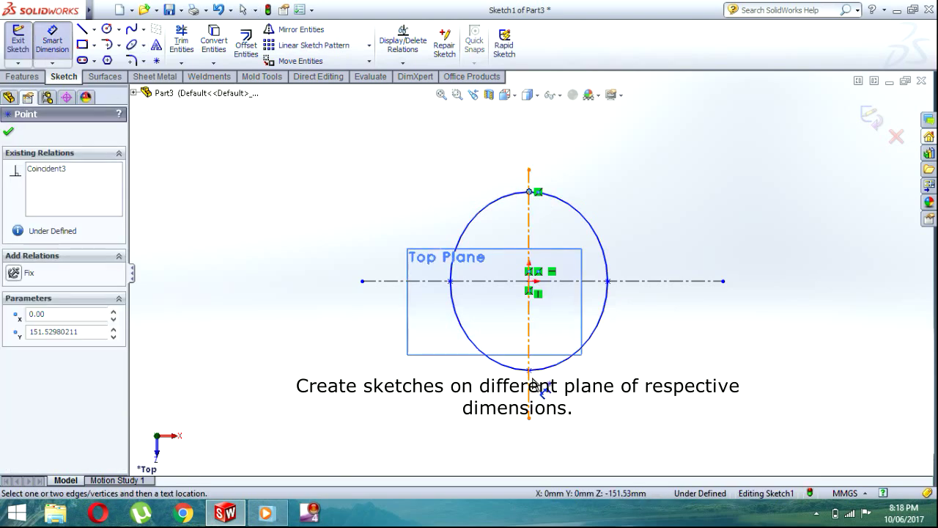
pyautogui.click(529, 369)
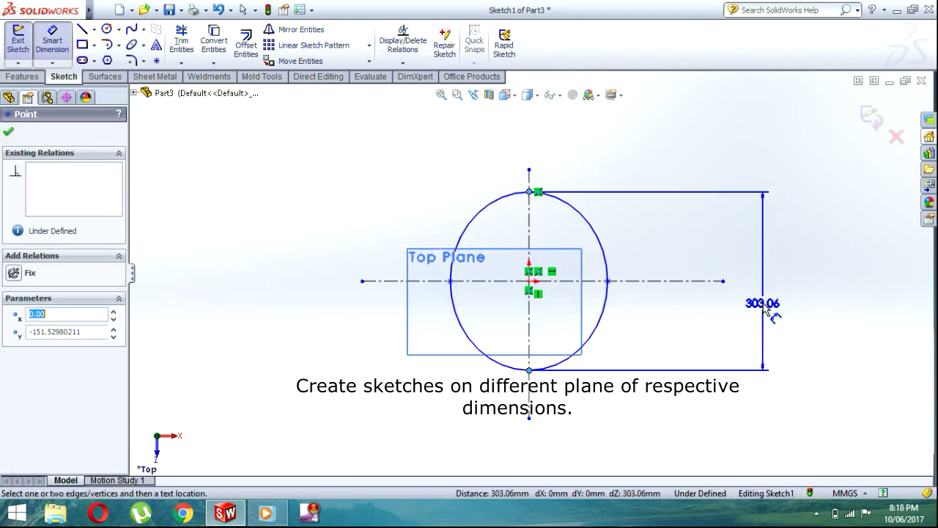
pyautogui.click(765, 307)
pyautogui.write('220')
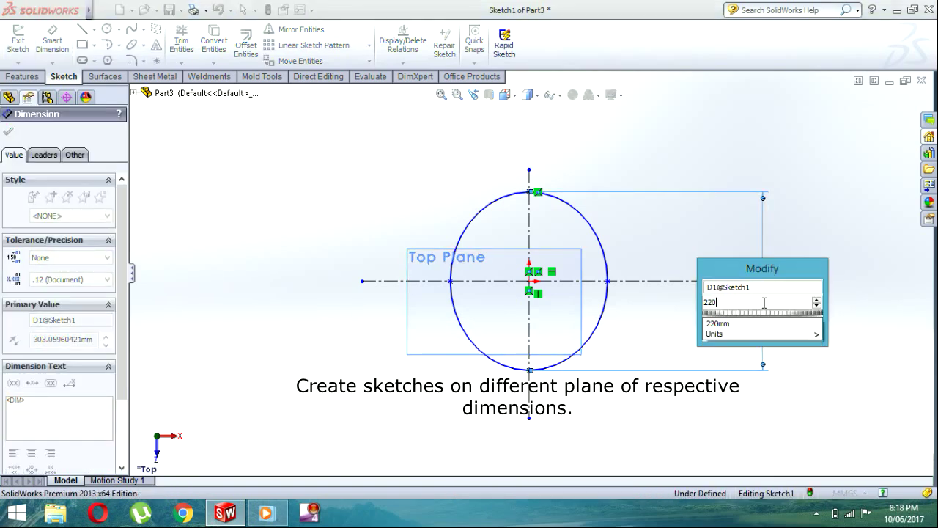
pyautogui.press('Return')
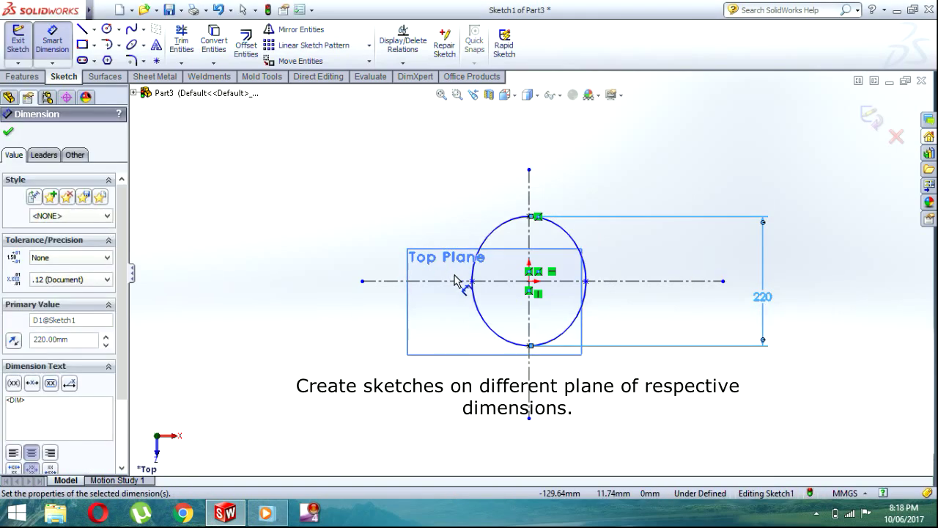
pyautogui.click(472, 281)
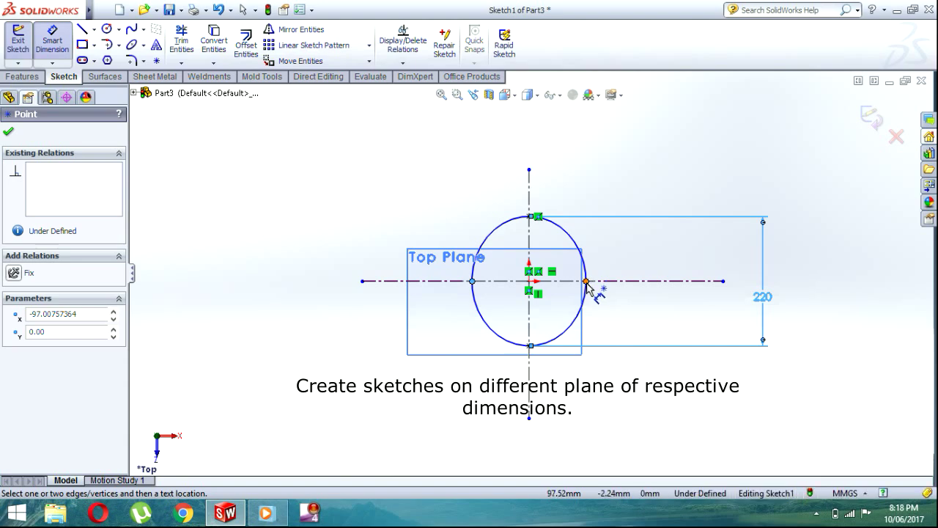
pyautogui.click(585, 282)
pyautogui.click(542, 161)
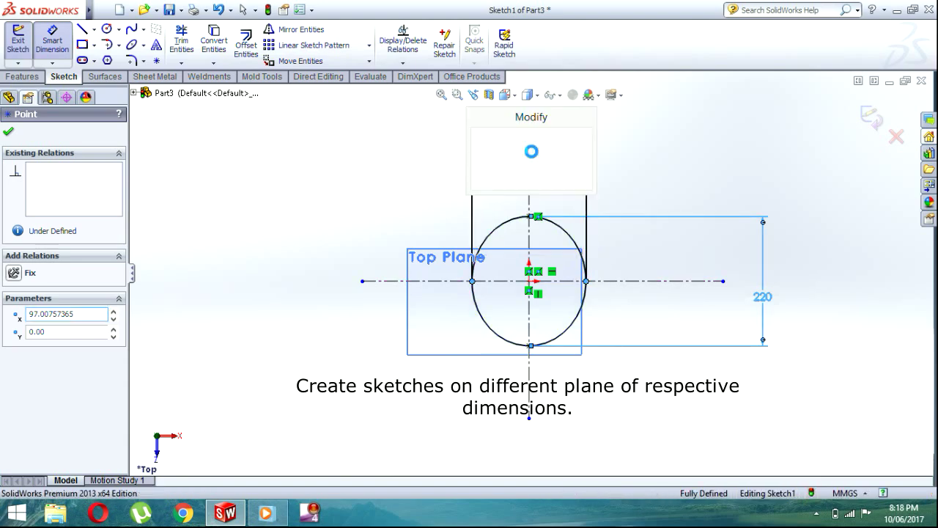
pyautogui.write('200.00mm')
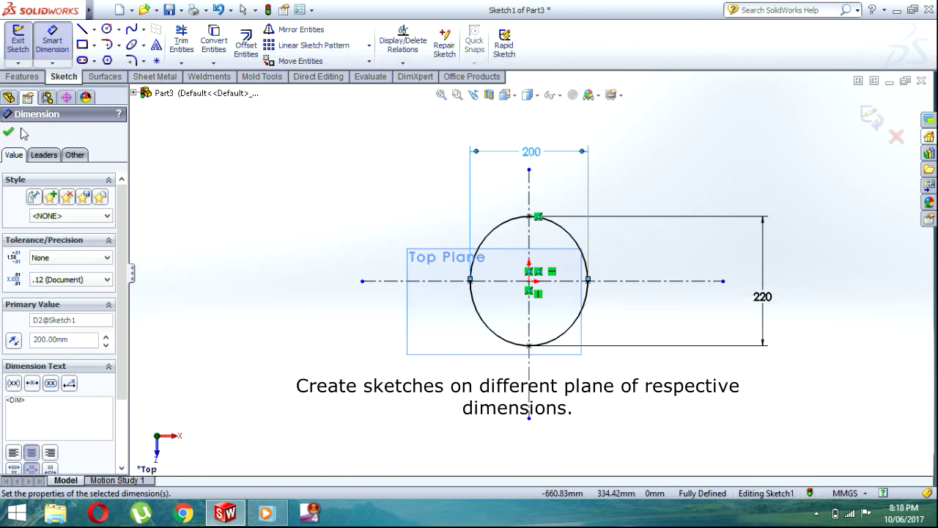
pyautogui.click(9, 131)
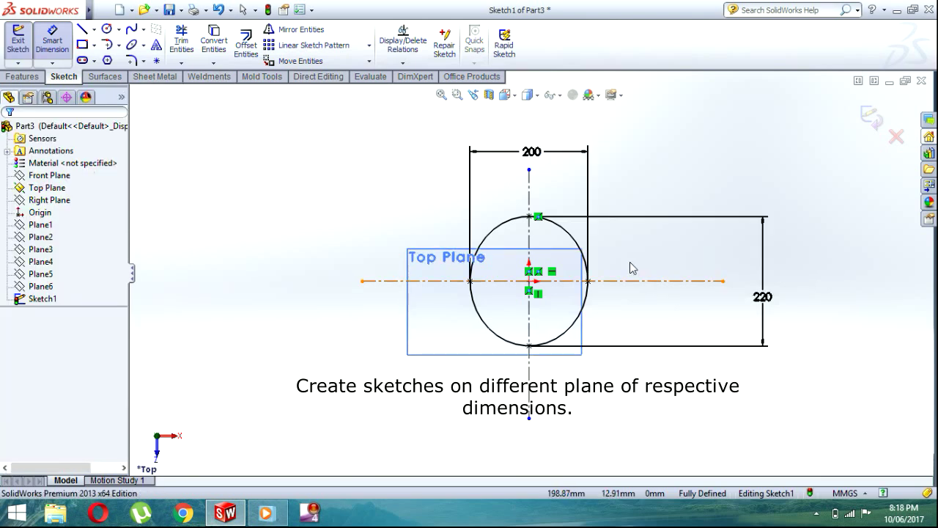
# Enlarge the Top Plane outline around the ellipse and exit Sketch1.
pyautogui.click(552, 262)
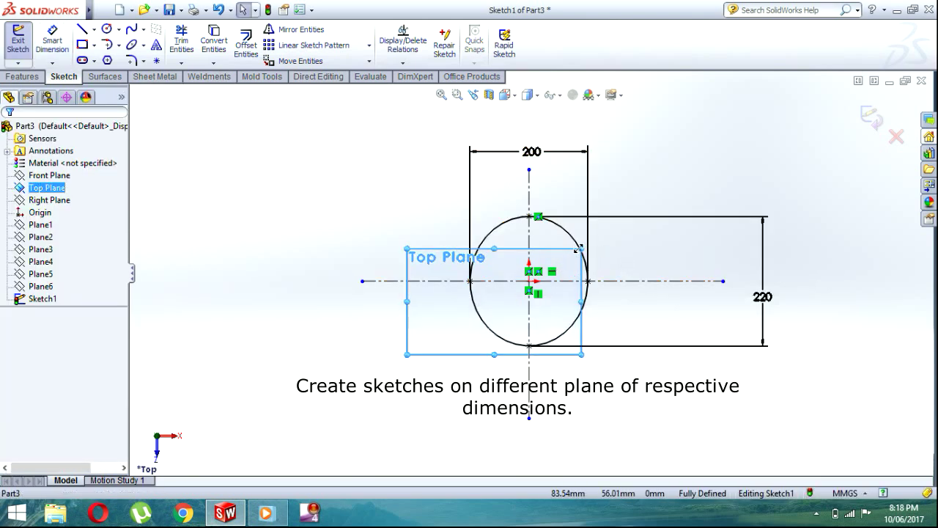
pyautogui.moveTo(582, 249); pyautogui.dragTo(648, 178)
pyautogui.click(268, 224)
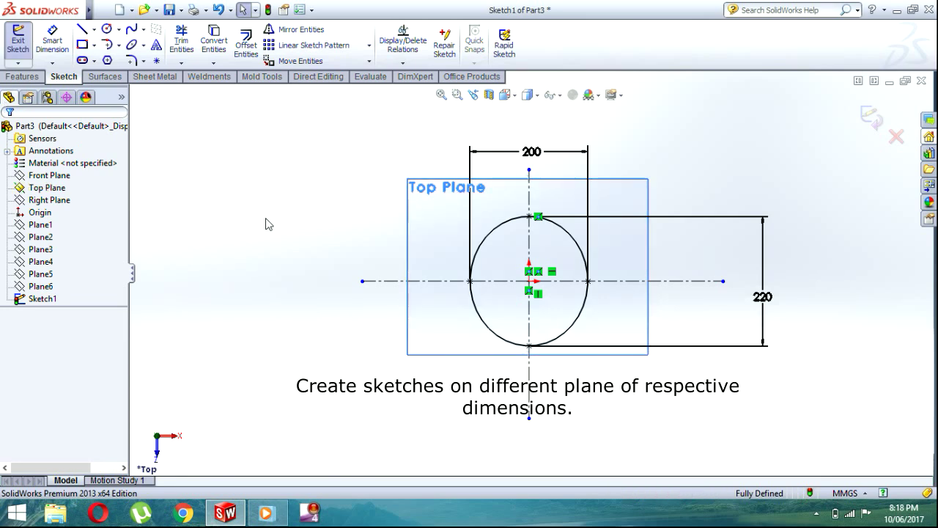
pyautogui.click(871, 125)
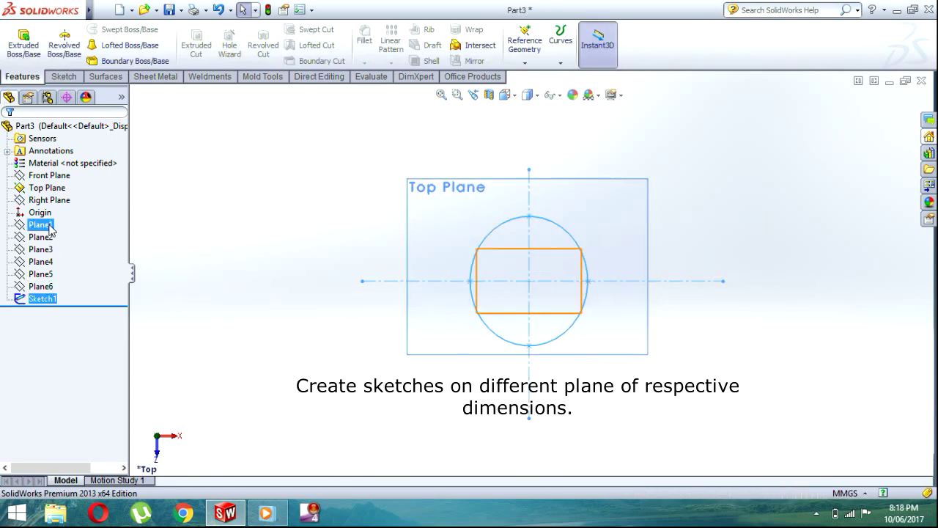
# Hide the Top Plane, show Plane1, and start a sketch on Plane1.
pyautogui.click(45, 188)
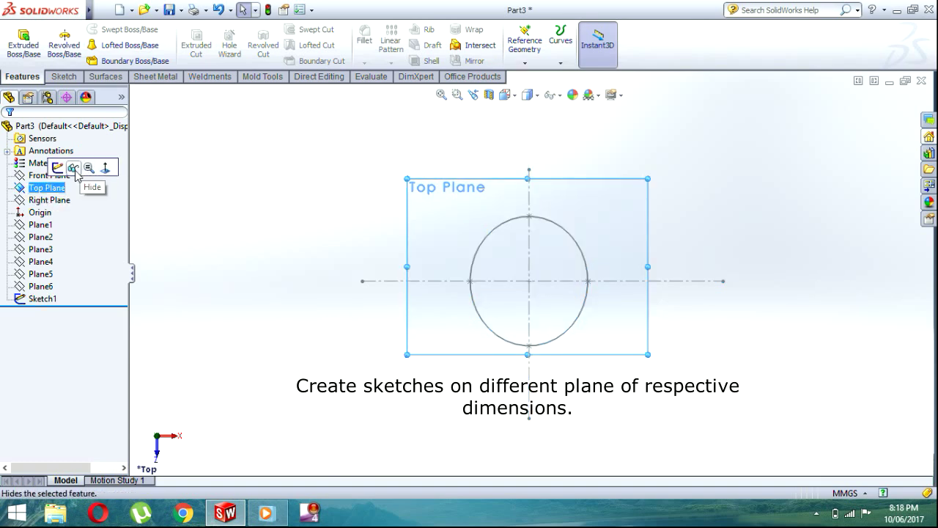
pyautogui.click(73, 168)
pyautogui.click(46, 224)
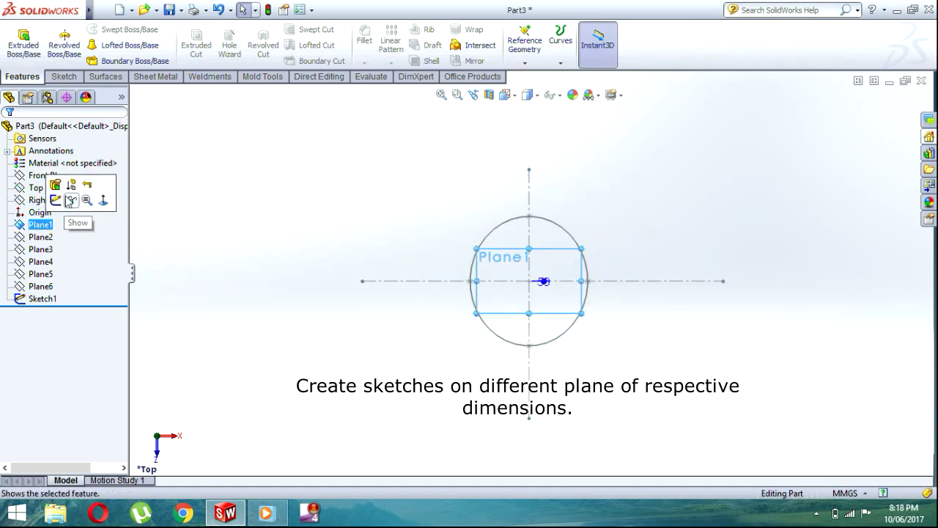
pyautogui.click(69, 202)
pyautogui.click(53, 226)
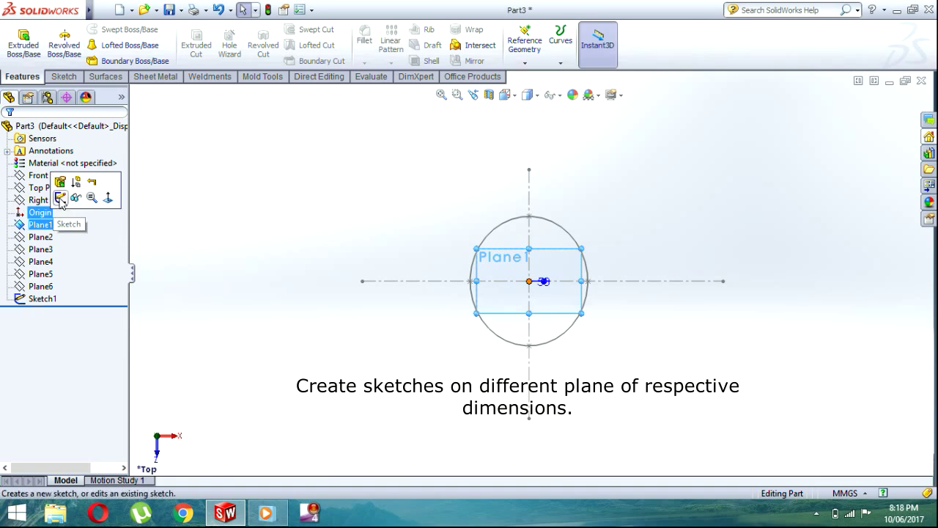
pyautogui.click(69, 183)
# Draw vertical and horizontal centerlines crossing at the origin.
pyautogui.click(94, 29)
pyautogui.click(110, 56)
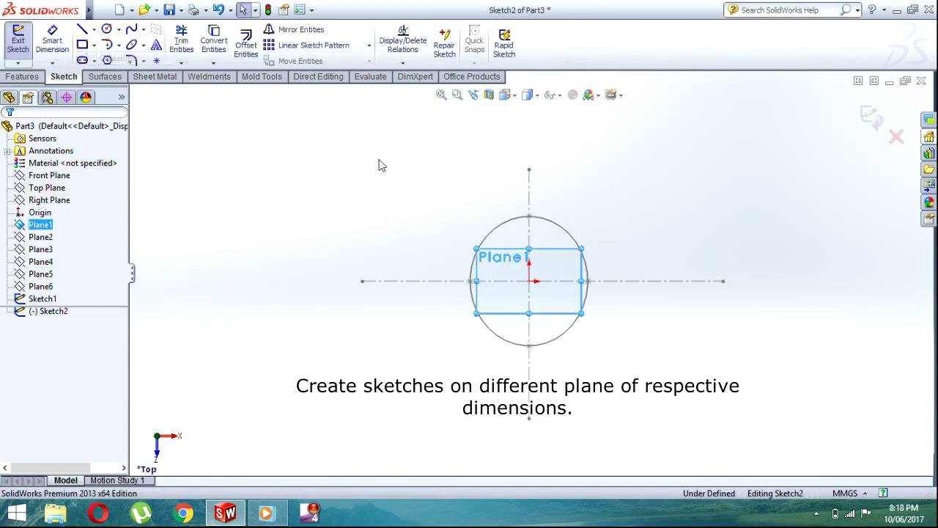
pyautogui.click(530, 170)
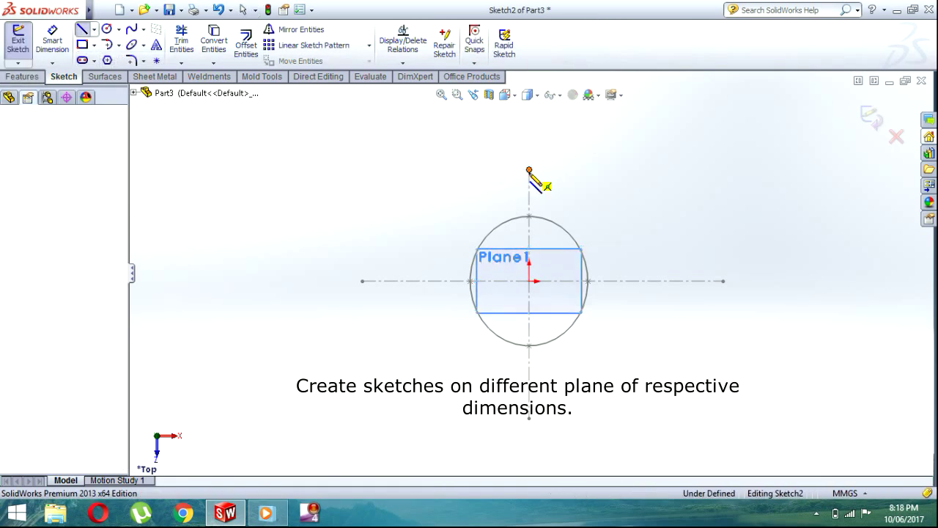
pyautogui.click(529, 418)
pyautogui.press('Escape')
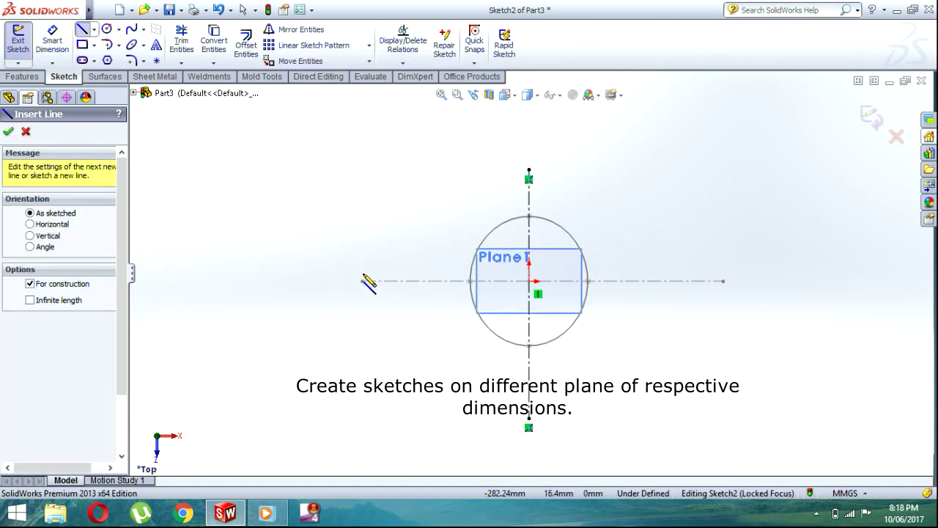
pyautogui.click(362, 281)
pyautogui.click(724, 281)
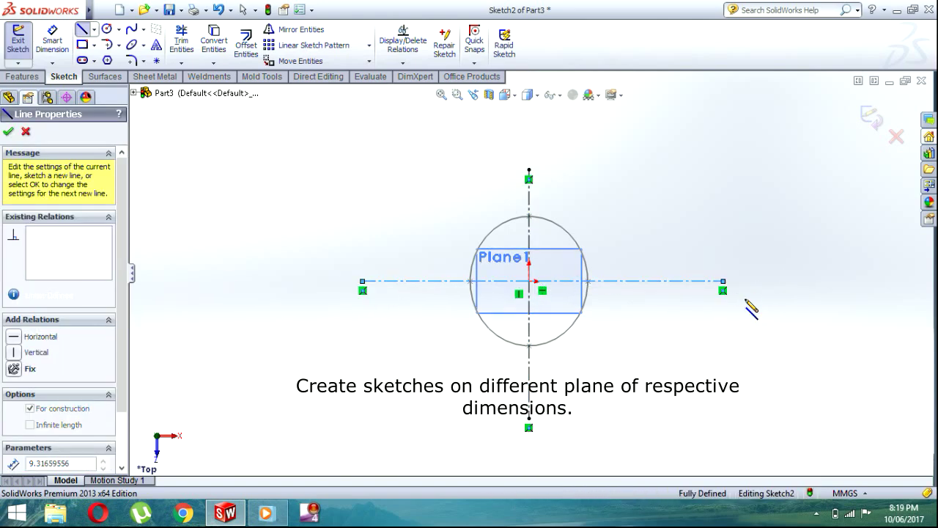
pyautogui.press('Escape')
pyautogui.press('Escape')
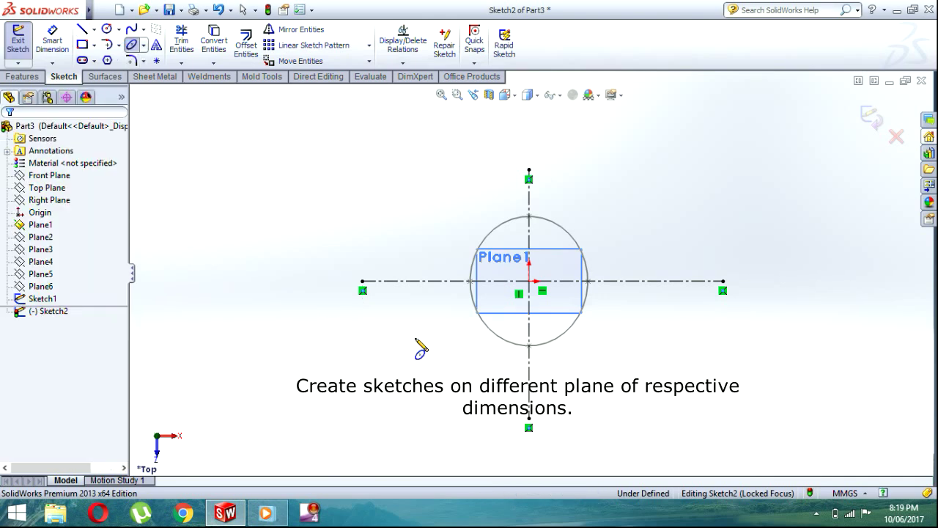
# Draw an origin-centred ellipse with radii 110 and 100.
pyautogui.click(529, 281)
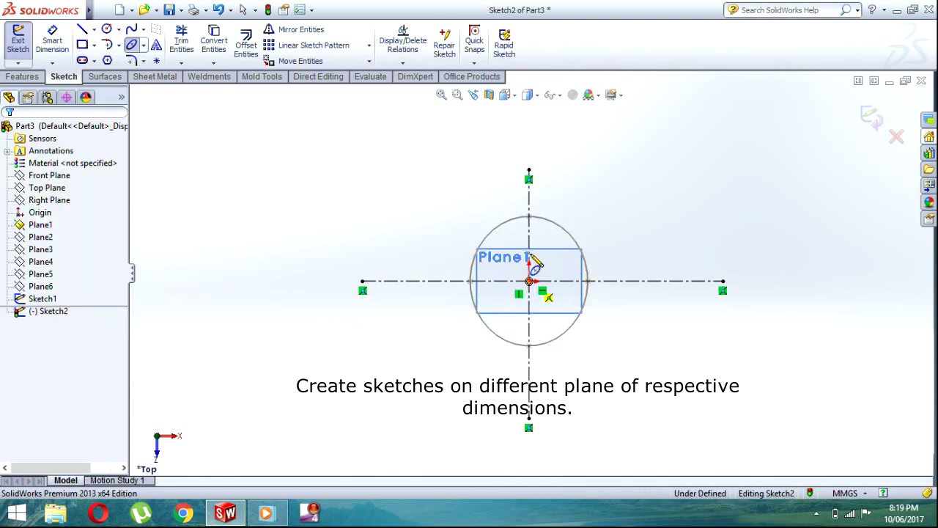
pyautogui.click(529, 216)
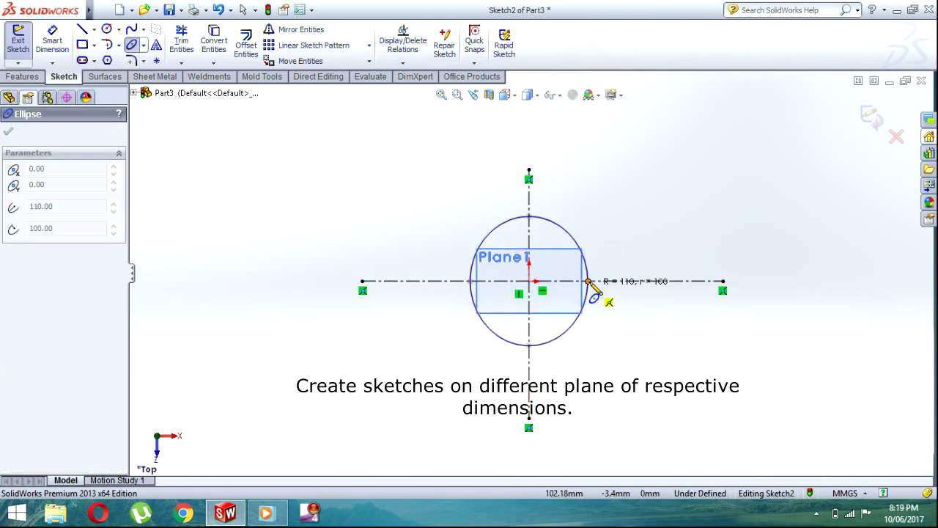
pyautogui.click(588, 280)
pyautogui.click(589, 280)
pyautogui.click(10, 134)
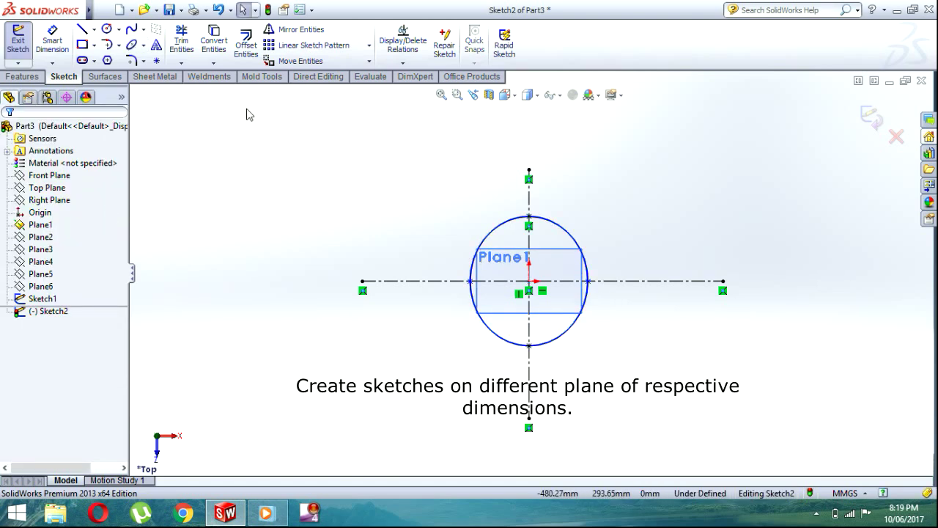
# Draw a circle on the horizontal centerline and dimension its diameter to Ø76.
pyautogui.click(107, 29)
pyautogui.click(411, 280)
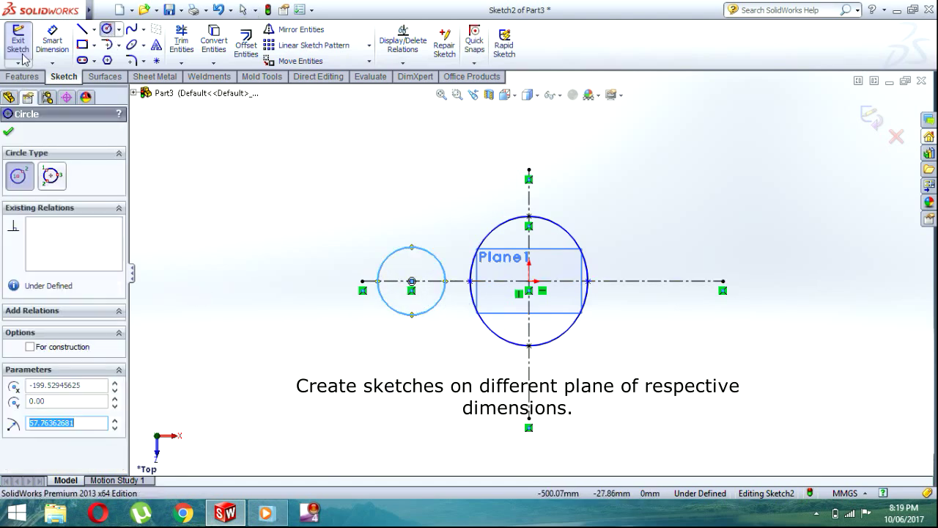
pyautogui.click(52, 40)
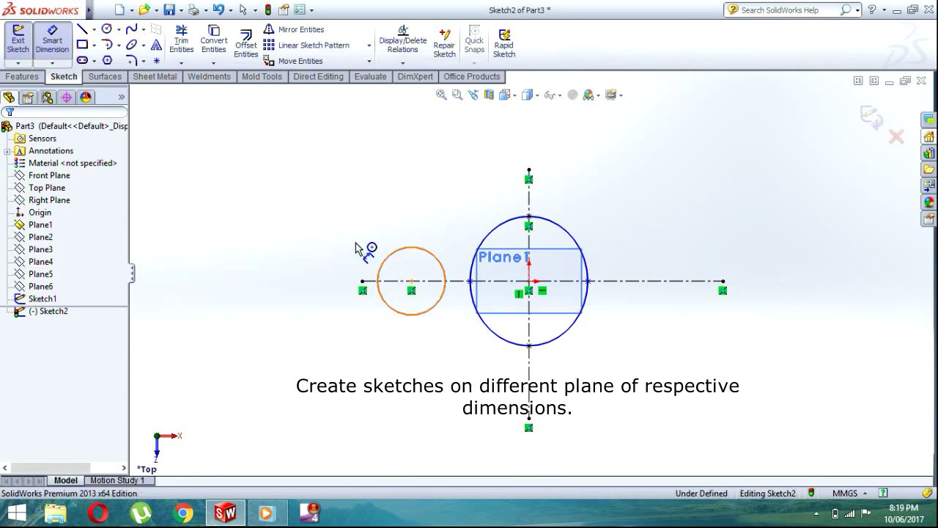
pyautogui.click(382, 264)
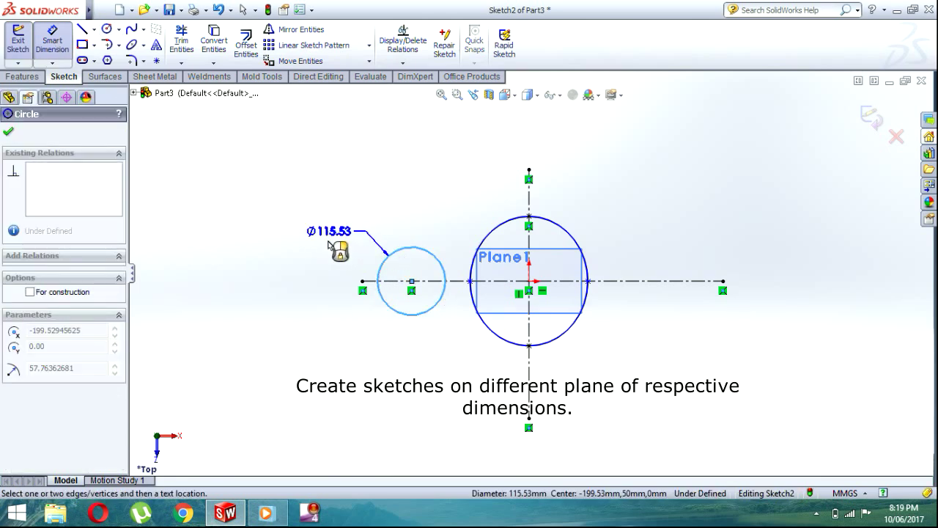
pyautogui.click(323, 233)
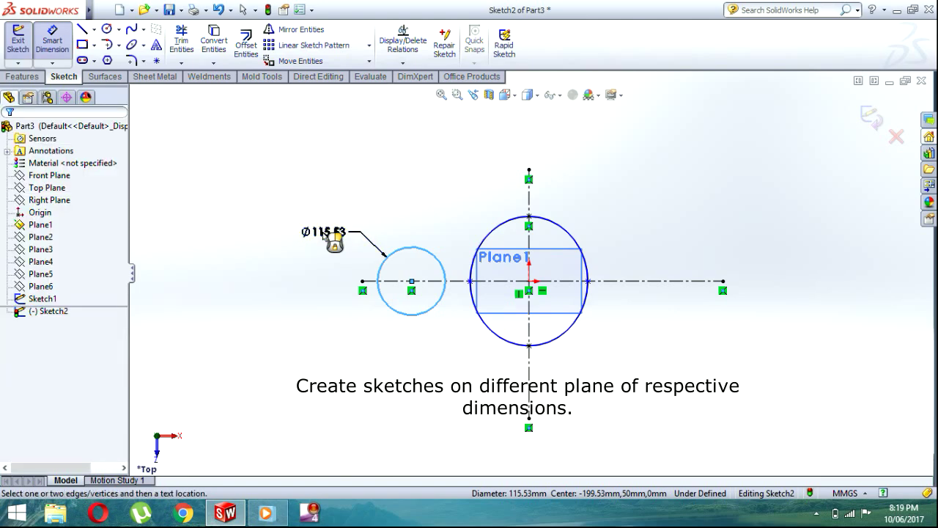
pyautogui.write('38')
pyautogui.write('2')
pyautogui.press('Return')
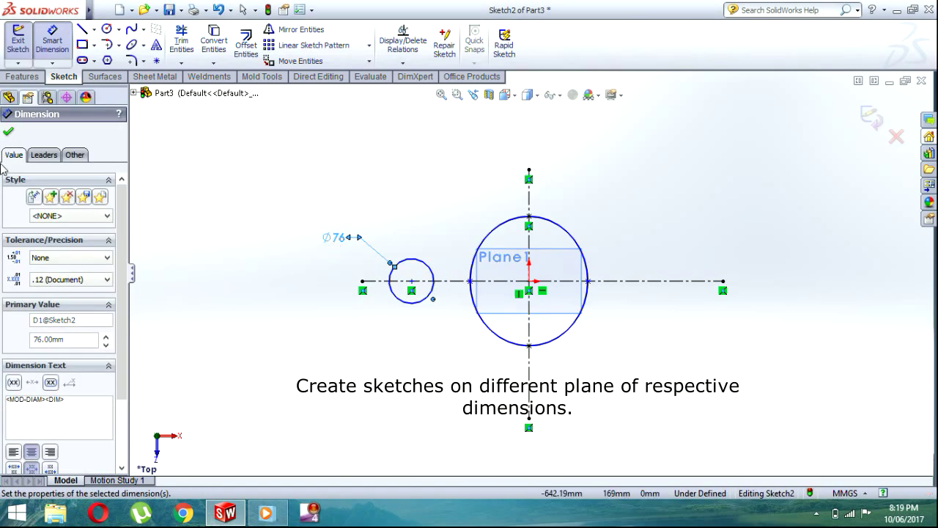
pyautogui.click(9, 132)
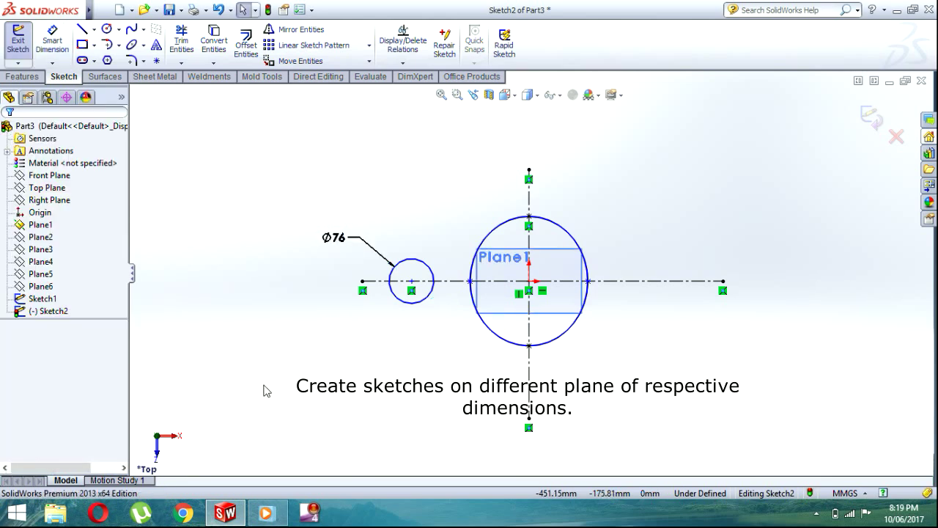
# Place the circle 160 mm from the vertical centerline.
pyautogui.click(52, 40)
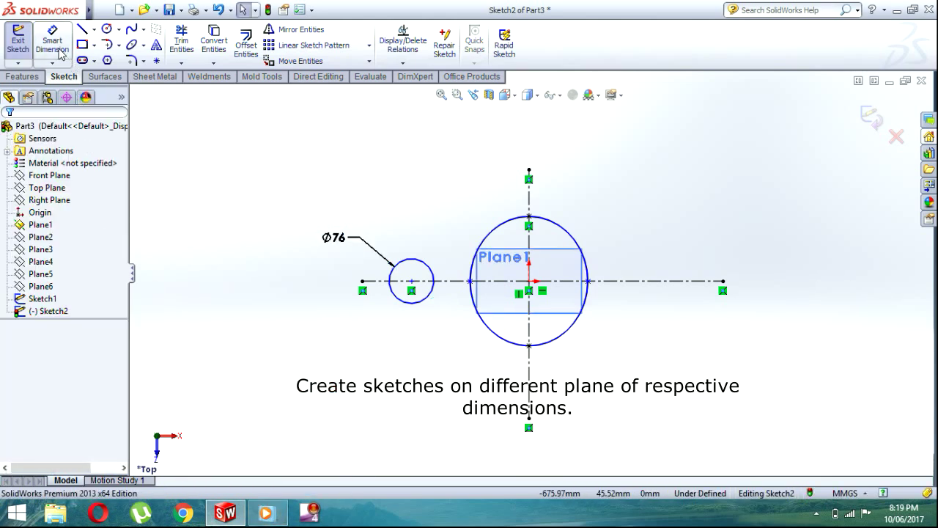
pyautogui.click(395, 294)
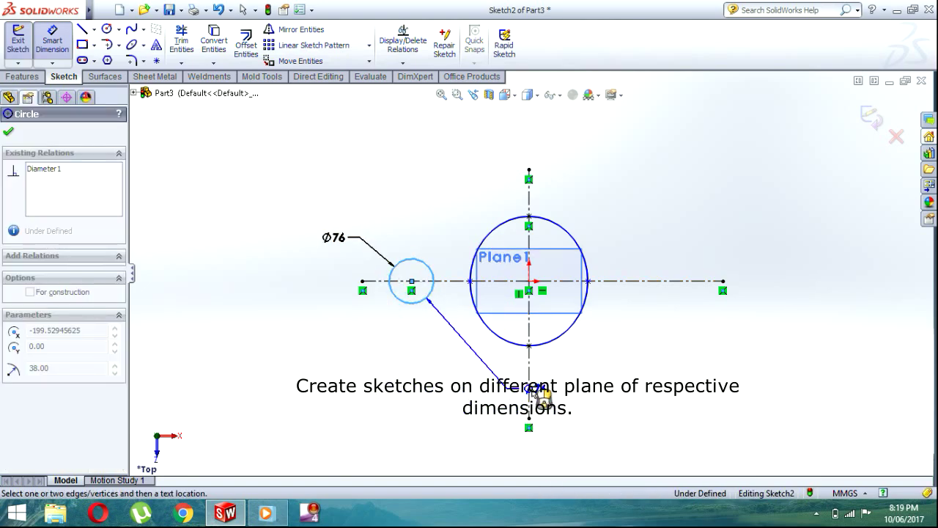
pyautogui.click(527, 390)
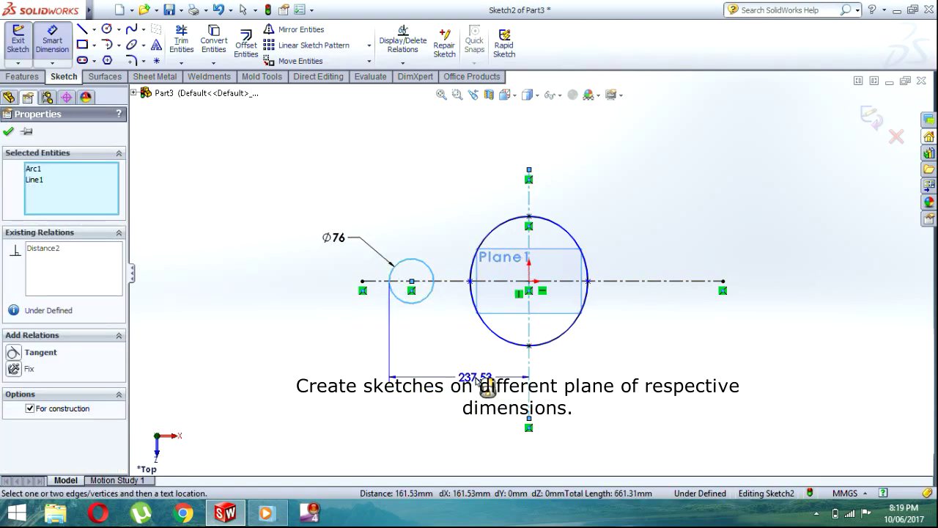
pyautogui.click(476, 382)
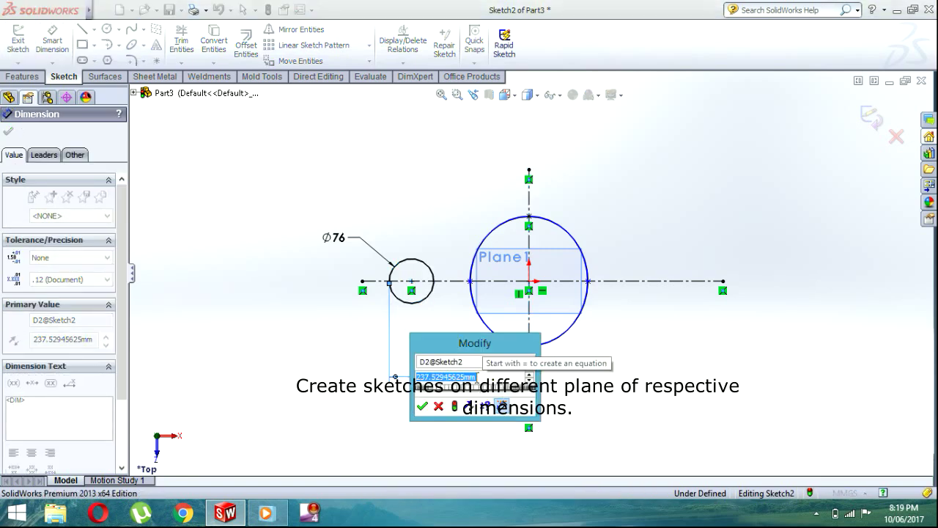
pyautogui.write('160')
pyautogui.press('Return')
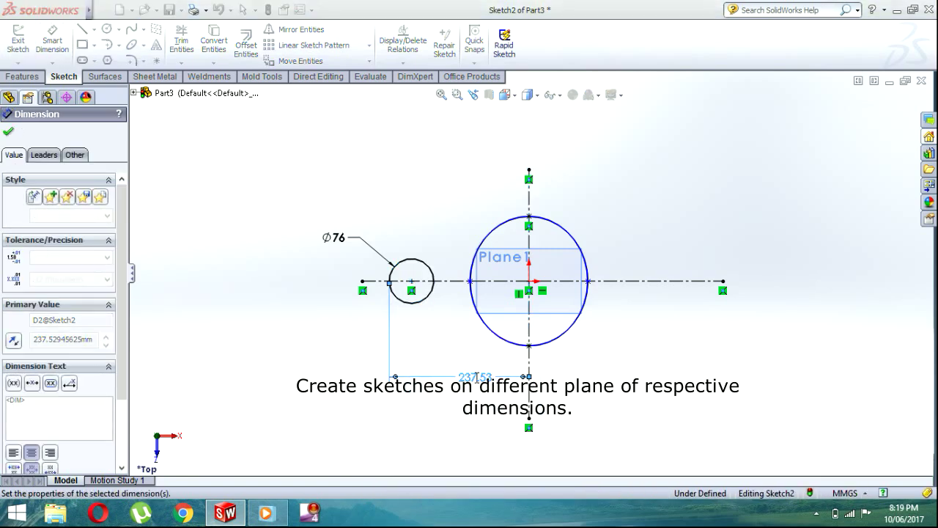
pyautogui.click(67, 64)
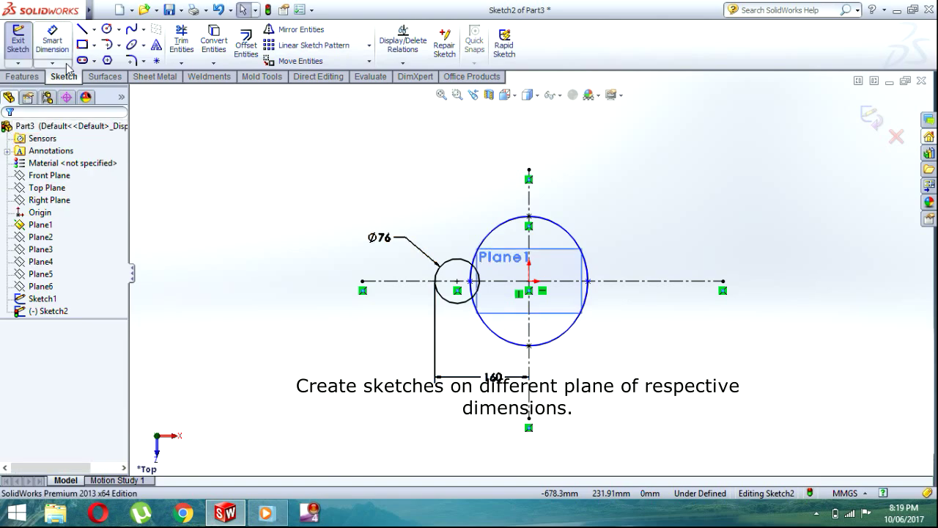
# Trim away the small circle's arc lying inside the large circle.
pyautogui.click(181, 40)
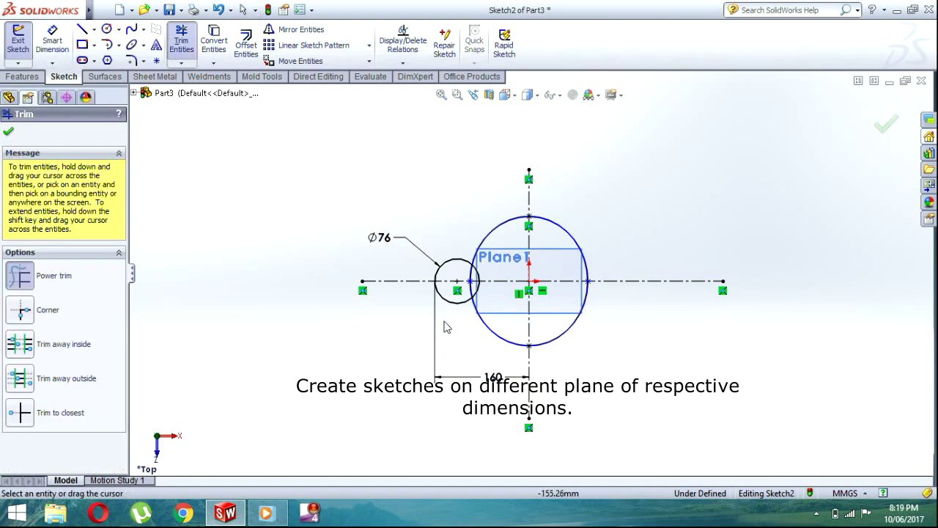
pyautogui.scroll(-5, 481, 299)
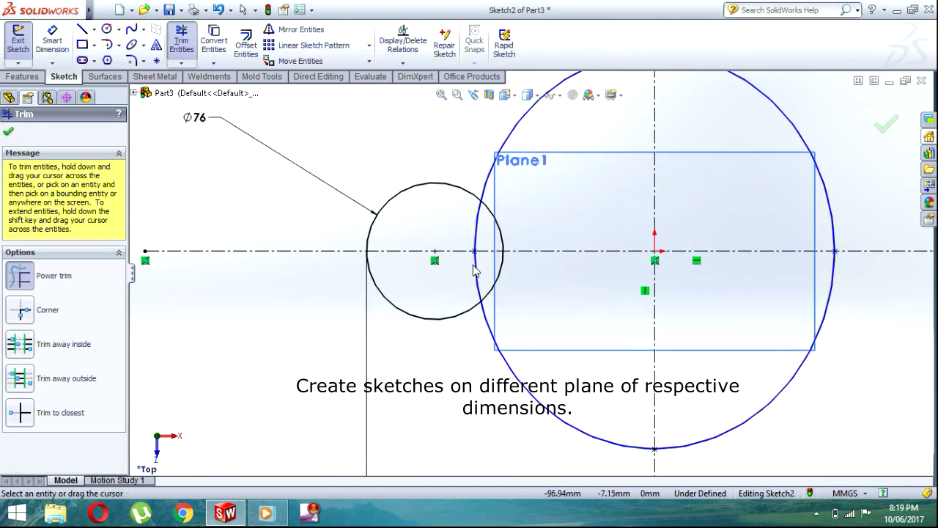
pyautogui.moveTo(513, 280); pyautogui.dragTo(471, 271)
pyautogui.moveTo(521, 230); pyautogui.dragTo(476, 220)
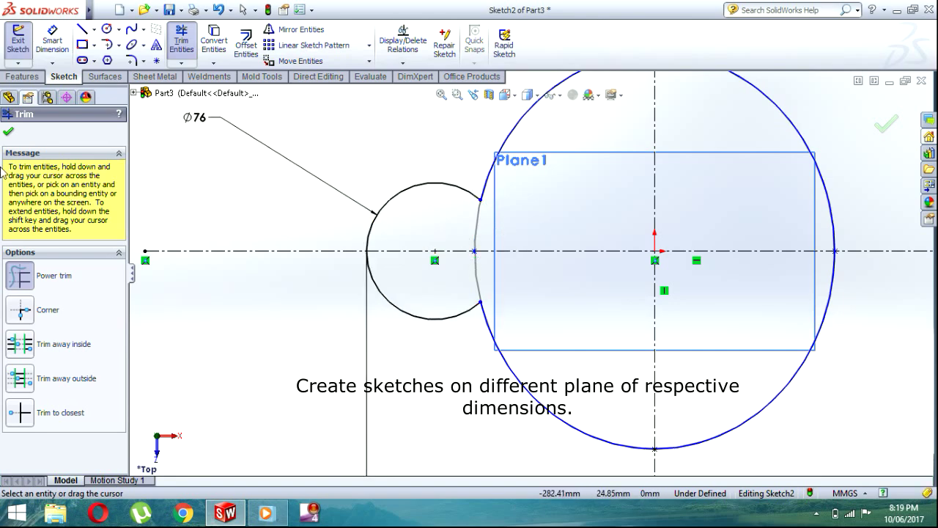
pyautogui.click(8, 131)
pyautogui.scroll(5, 257, 340)
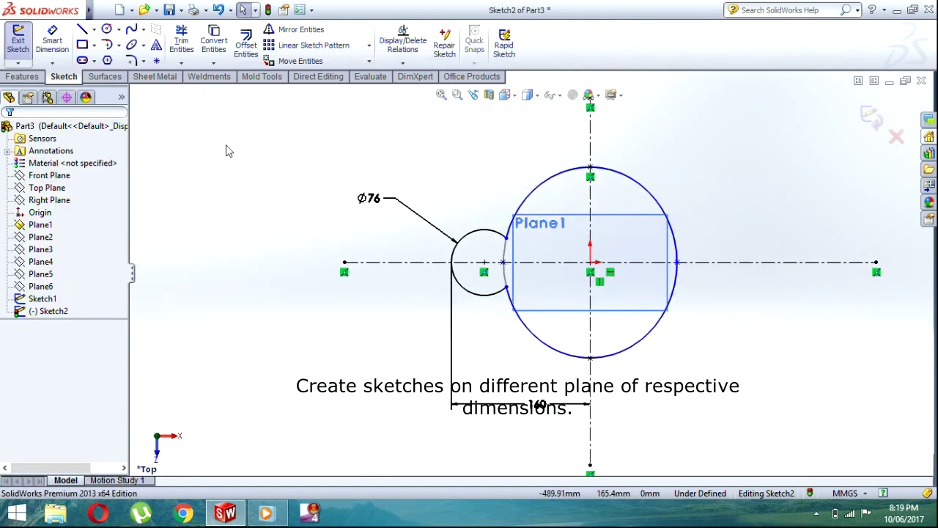
pyautogui.click(130, 61)
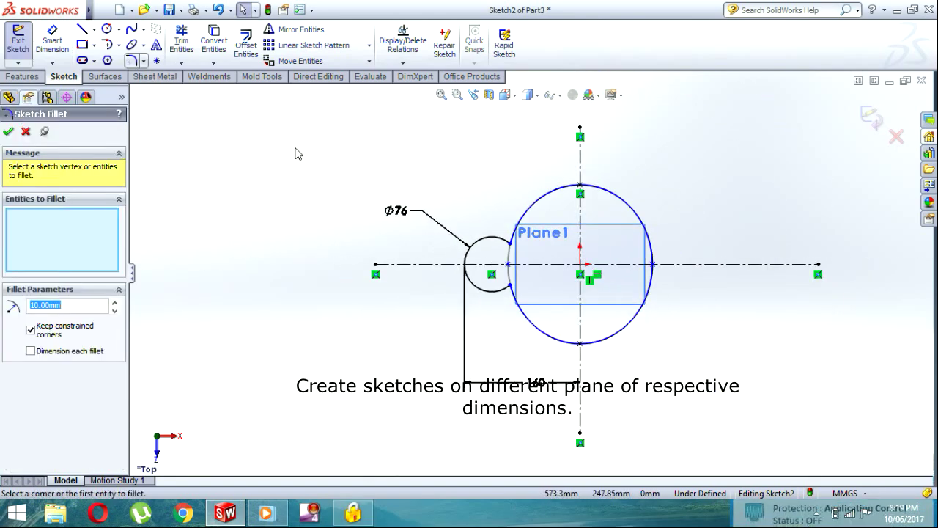
# Fillet the upper and lower circle junctions at R23 and exit Sketch2.
pyautogui.click(510, 239)
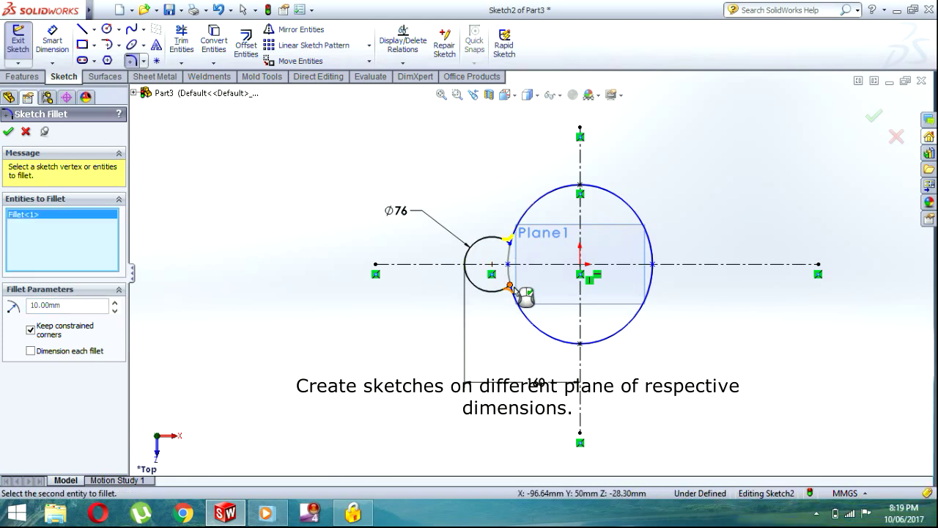
pyautogui.click(509, 286)
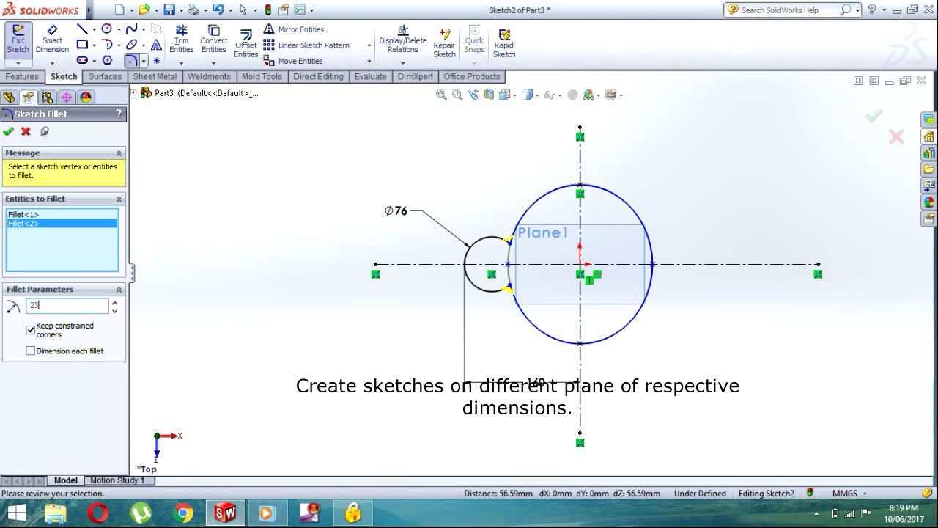
pyautogui.write('23')
pyautogui.click(9, 131)
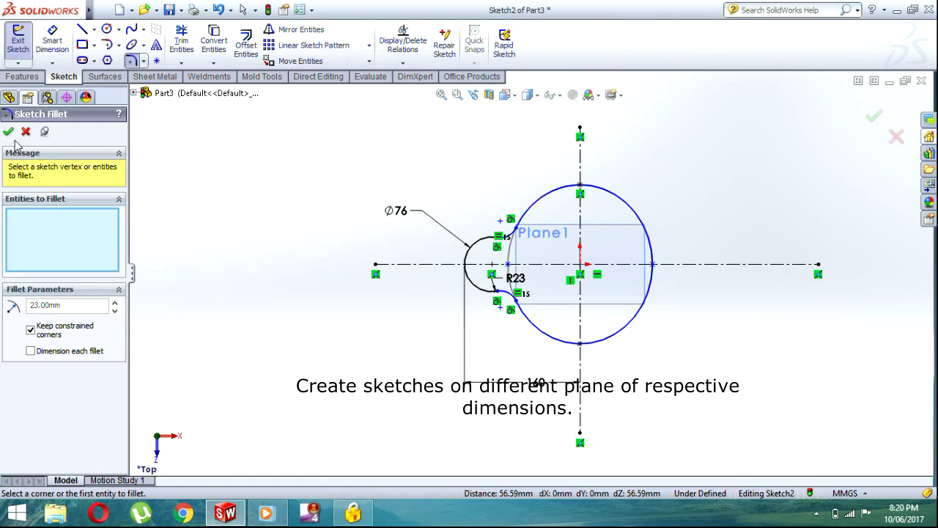
pyautogui.click(8, 132)
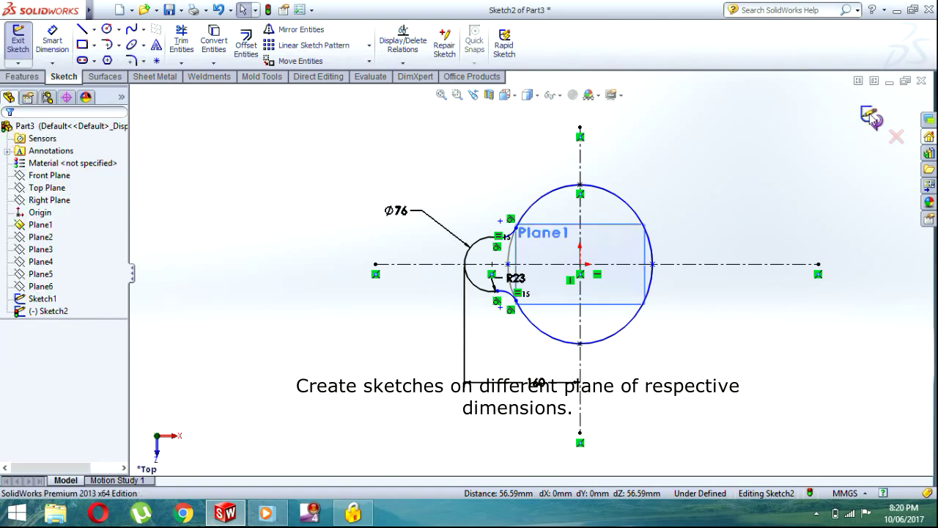
pyautogui.click(872, 117)
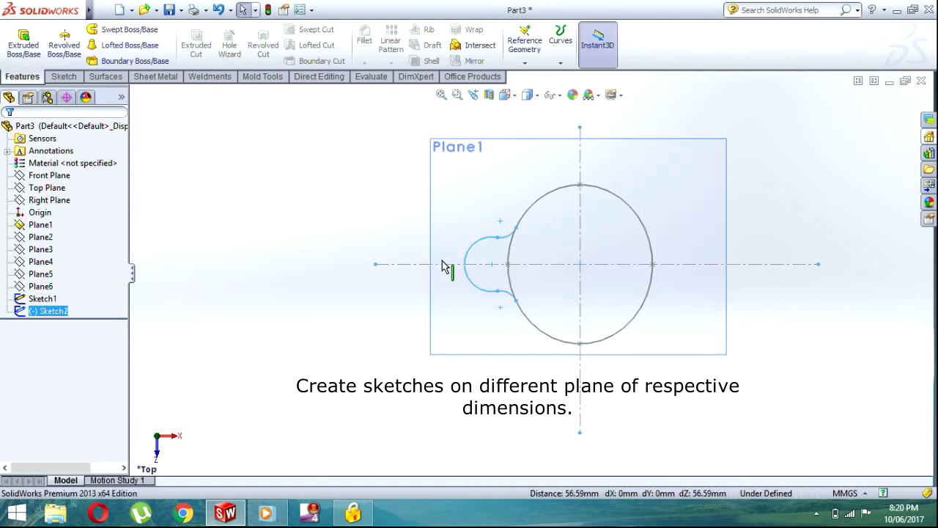
# Start a new sketch on Plane2.
pyautogui.click(41, 236)
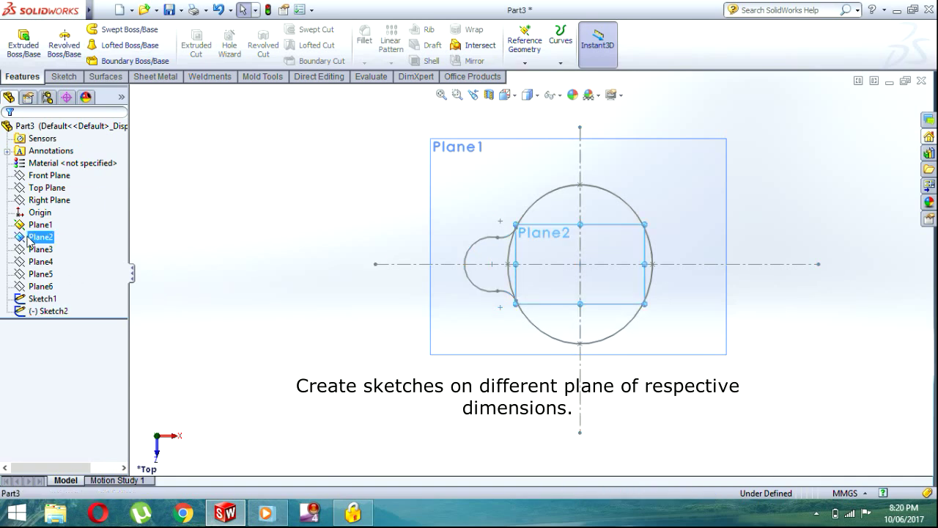
pyautogui.click(38, 225)
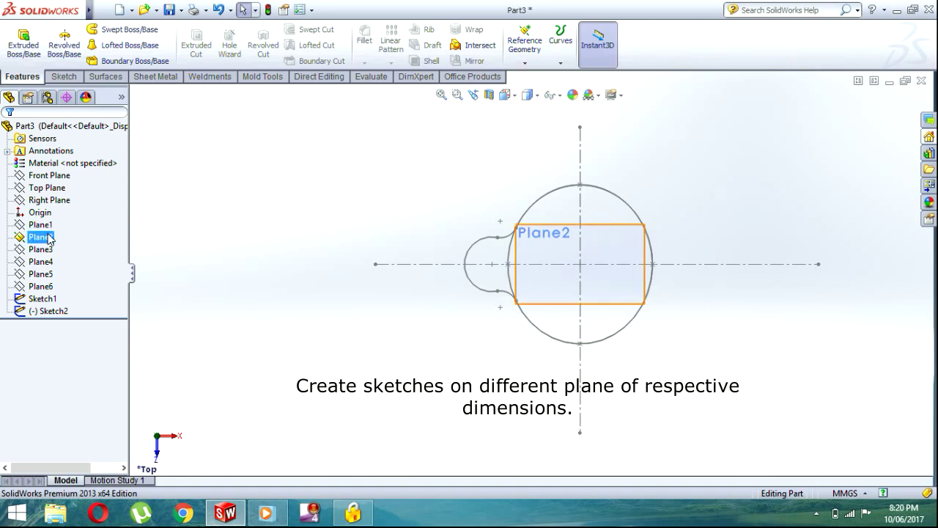
pyautogui.keyDown('ctrl'); pyautogui.click(42, 236); pyautogui.keyUp('ctrl')
pyautogui.click(57, 211)
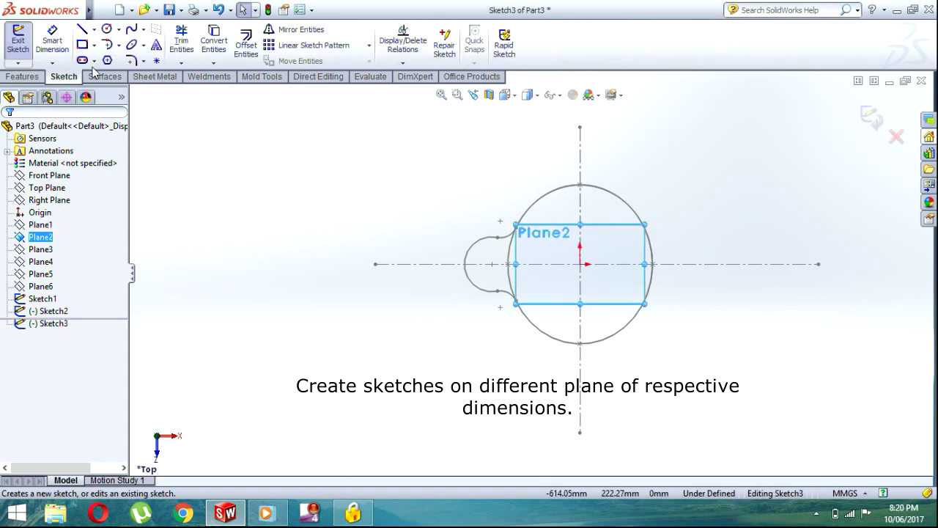
# Draw vertical and horizontal centerlines crossing at the origin.
pyautogui.click(94, 30)
pyautogui.click(102, 58)
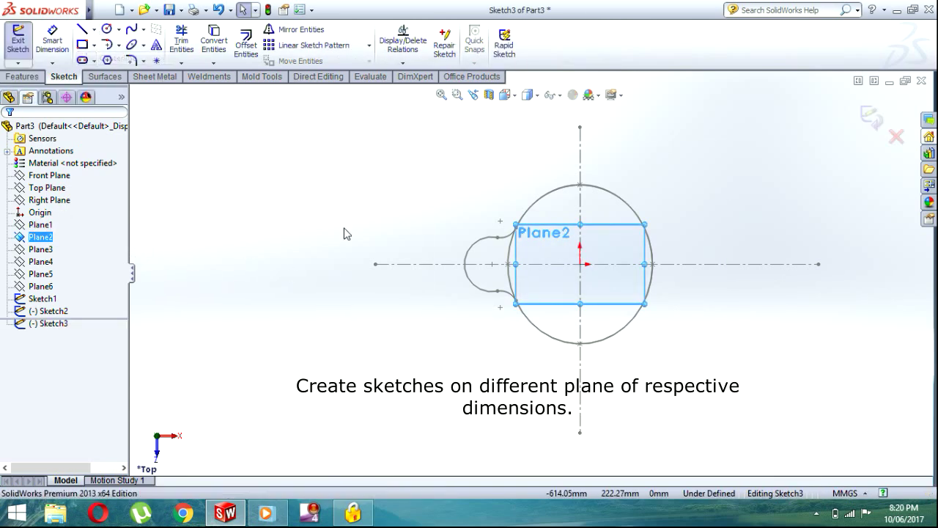
pyautogui.click(580, 128)
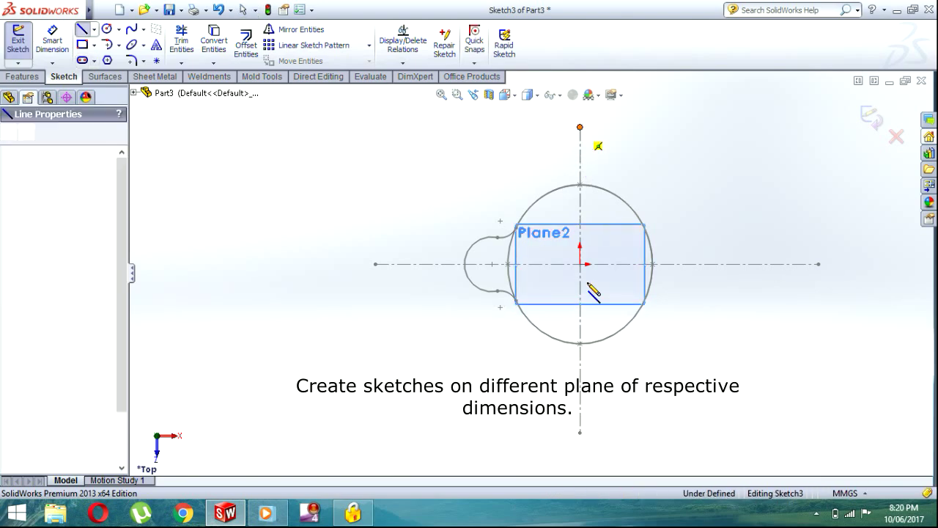
pyautogui.click(580, 432)
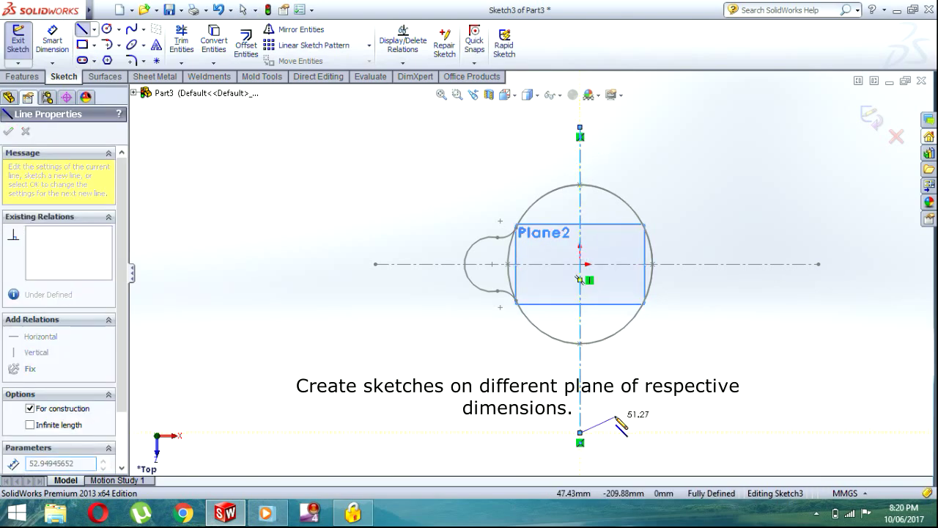
pyautogui.press('Escape')
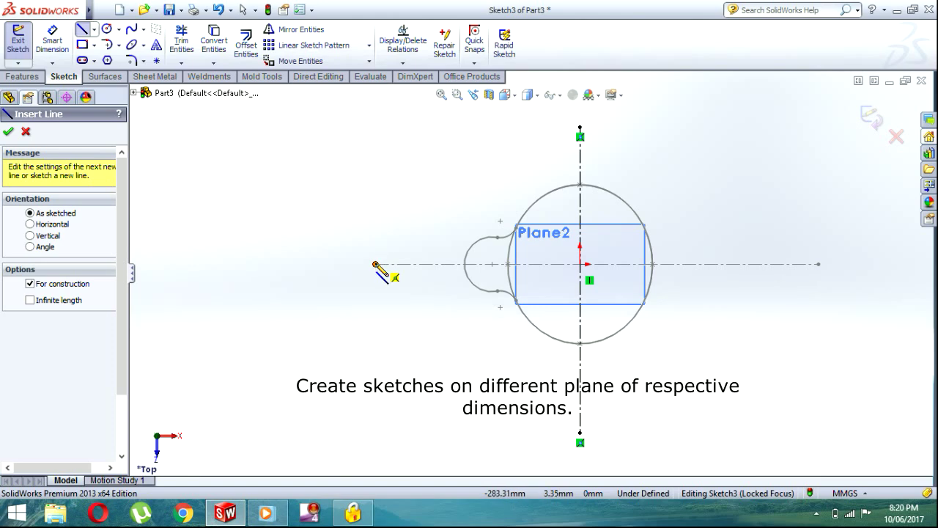
pyautogui.moveTo(375, 264)
pyautogui.mouseDown()
pyautogui.moveTo(634, 318)
pyautogui.moveTo(816, 283)
pyautogui.moveTo(819, 264)
pyautogui.mouseUp()
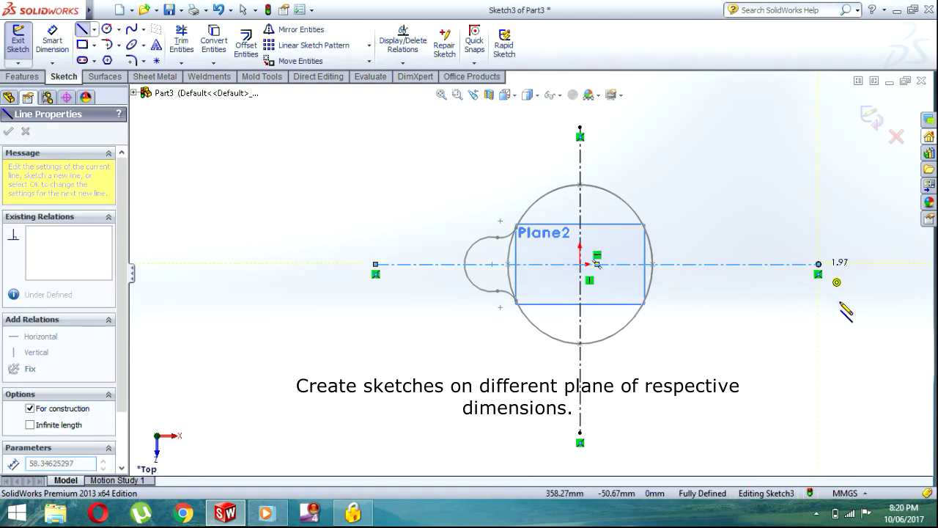
pyautogui.press('Escape')
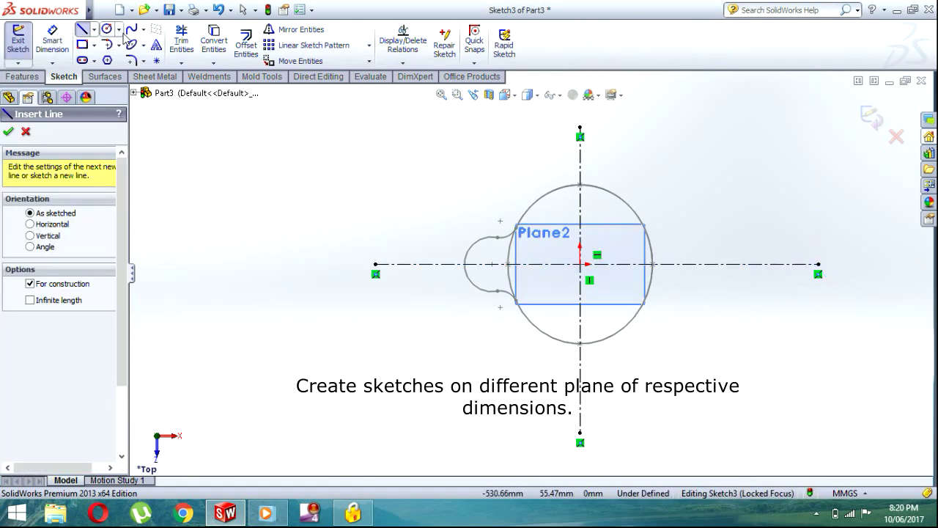
pyautogui.click(130, 44)
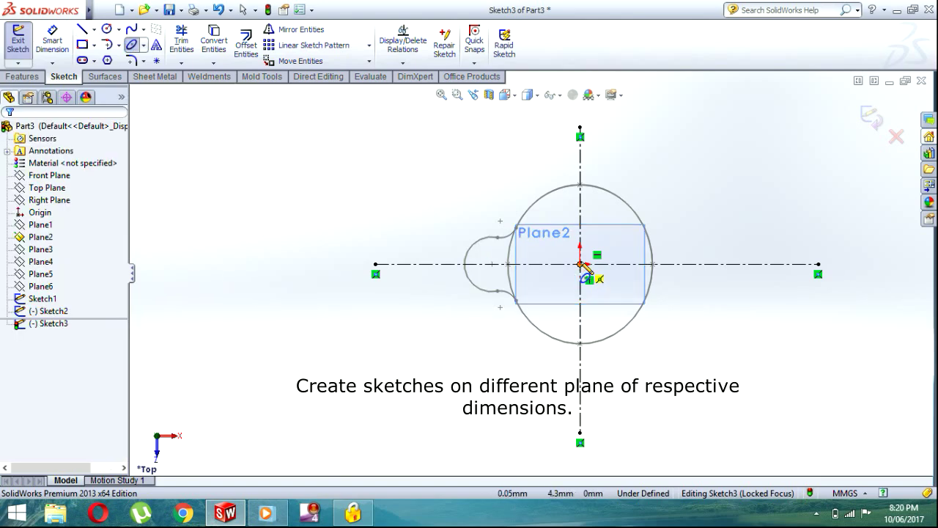
# Draw an origin-centred ellipse with radii 110 and 100.
pyautogui.click(581, 184)
pyautogui.click(652, 263)
pyautogui.click(653, 265)
pyautogui.press('Return')
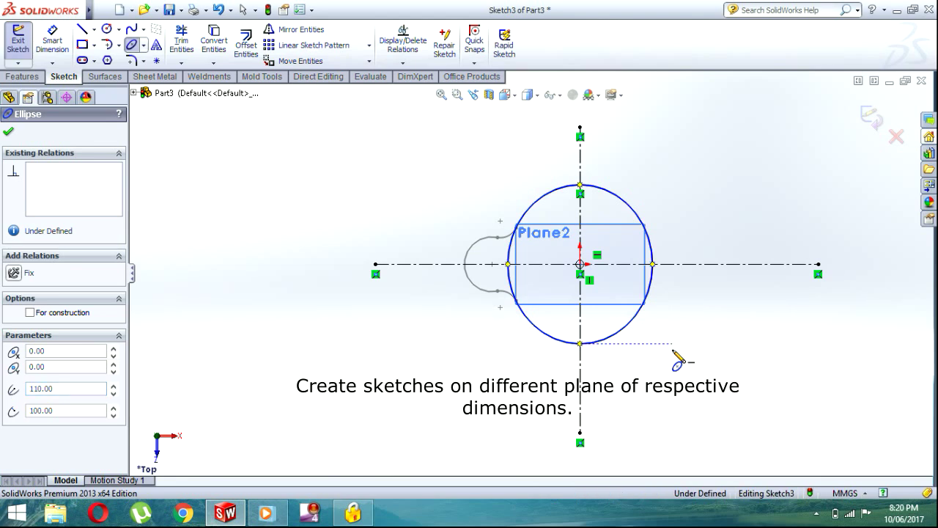
# Add a radius-38 circle left of the ellipse and trim its overlapping arc.
pyautogui.click(106, 29)
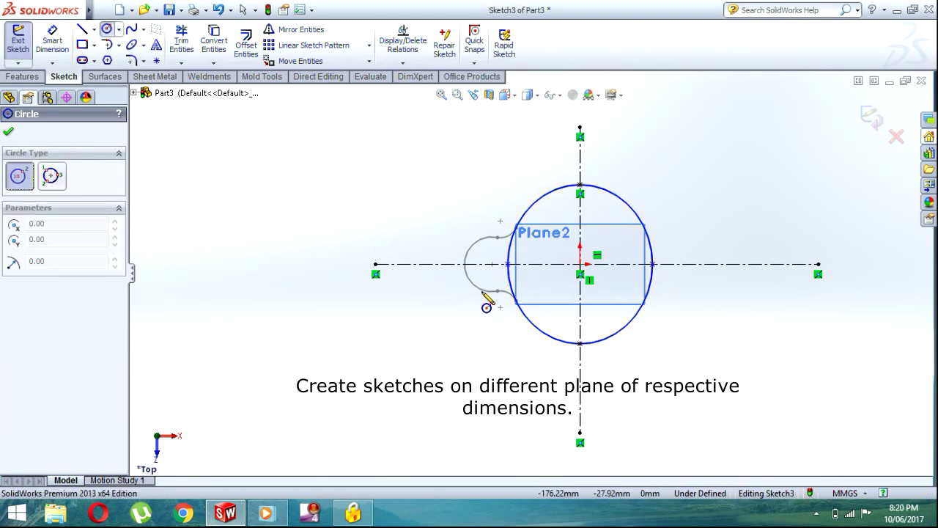
pyautogui.click(491, 264)
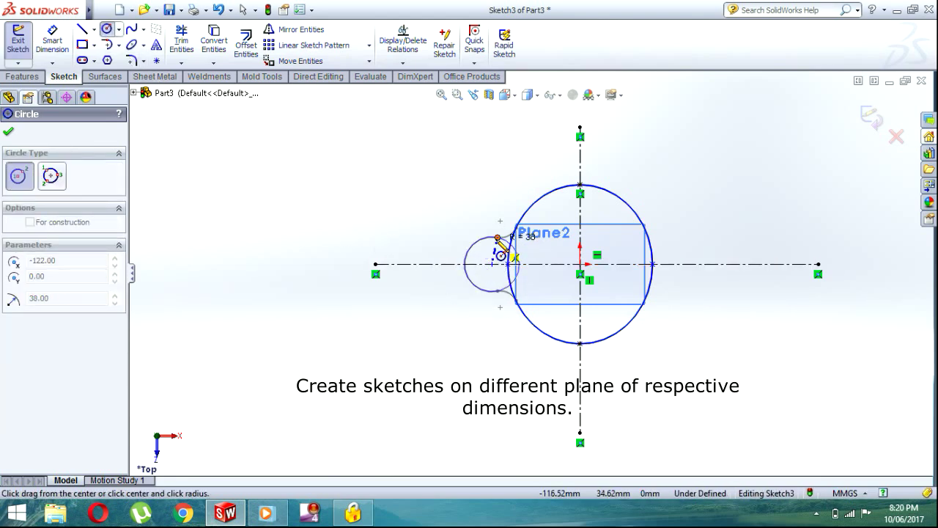
pyautogui.click(497, 236)
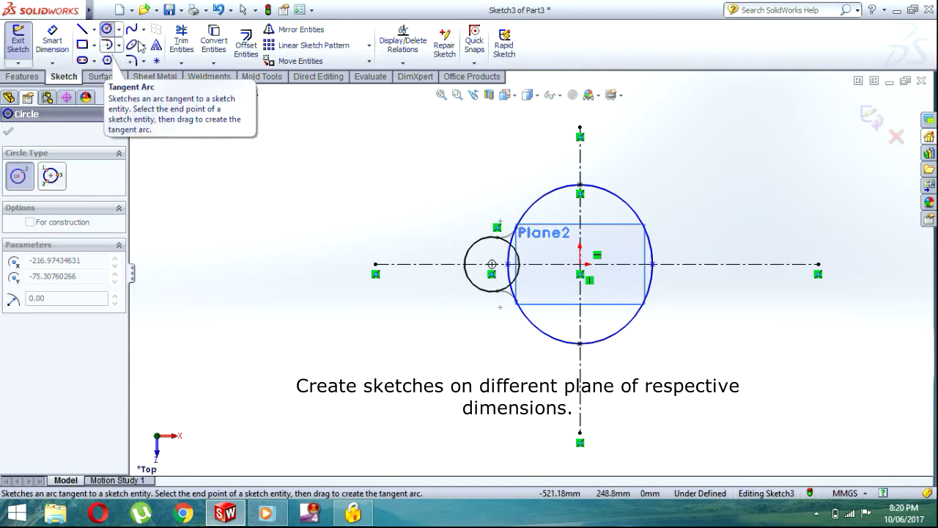
pyautogui.click(181, 40)
pyautogui.moveTo(528, 247); pyautogui.dragTo(505, 255)
pyautogui.moveTo(545, 289); pyautogui.dragTo(519, 285)
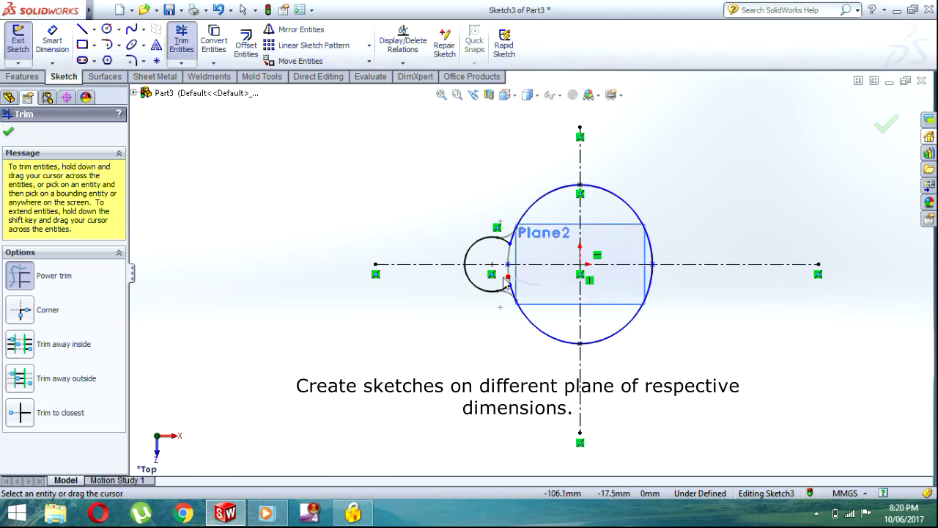
pyautogui.click(8, 130)
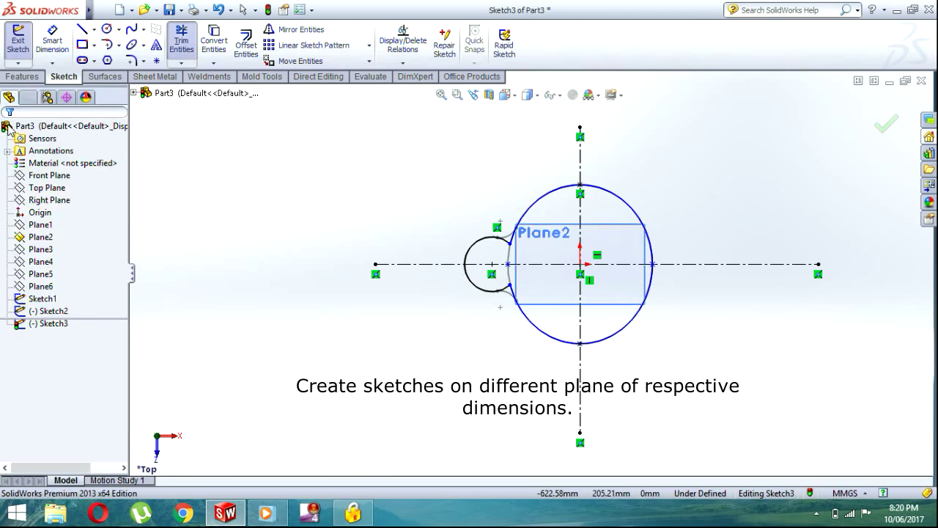
# Fillet both arc-ellipse junctions at R23 and exit Sketch3.
pyautogui.click(131, 62)
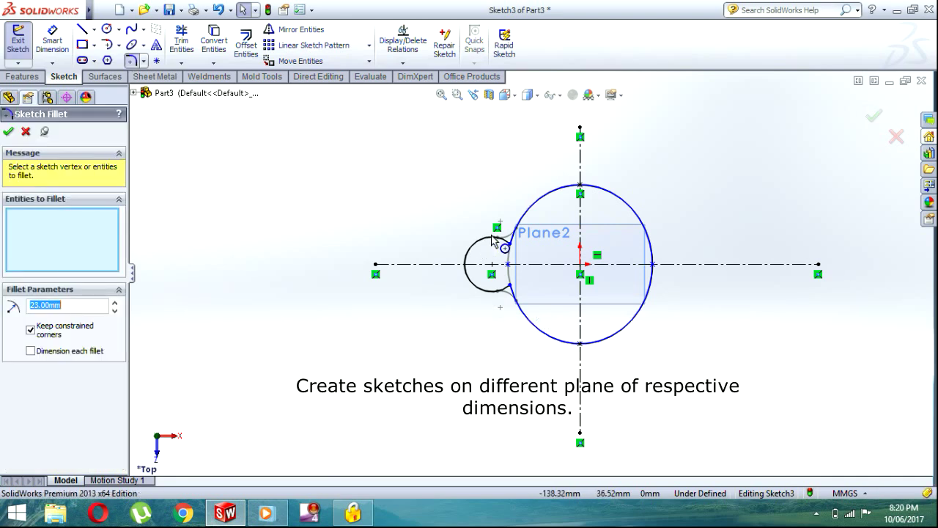
pyautogui.click(507, 290)
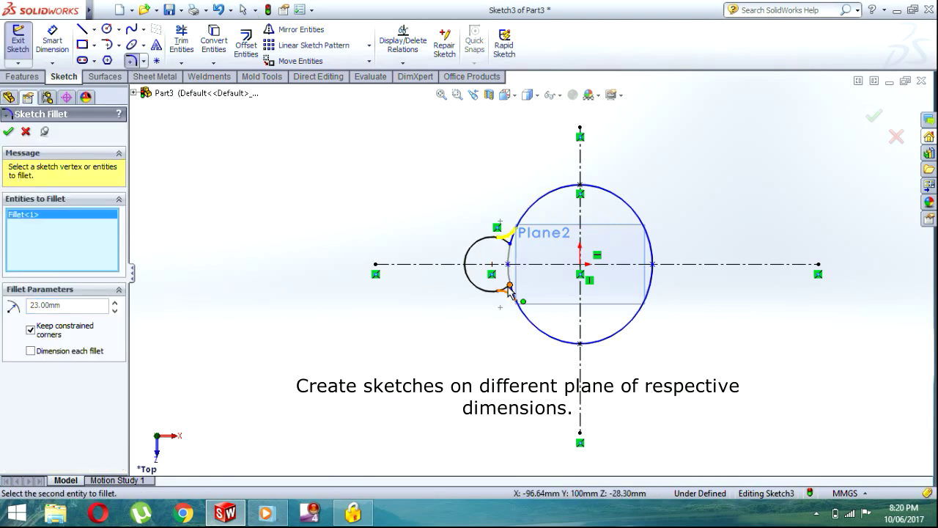
pyautogui.click(510, 292)
pyautogui.click(8, 131)
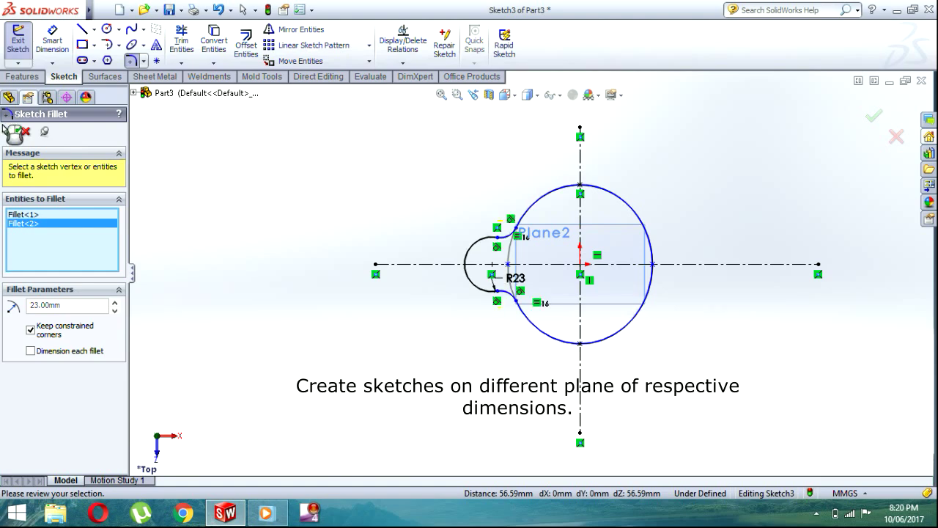
pyautogui.click(8, 132)
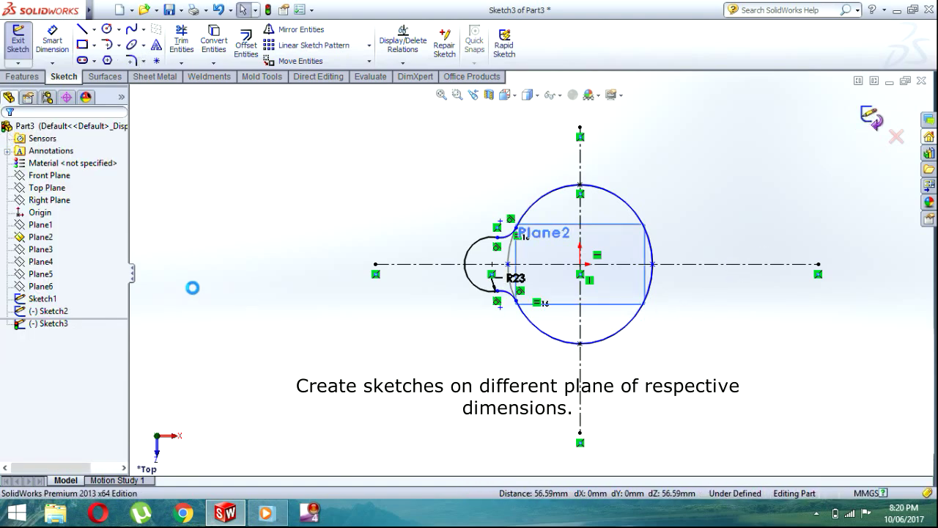
pyautogui.hotkey('ctrl', 'b')
pyautogui.click(46, 249)
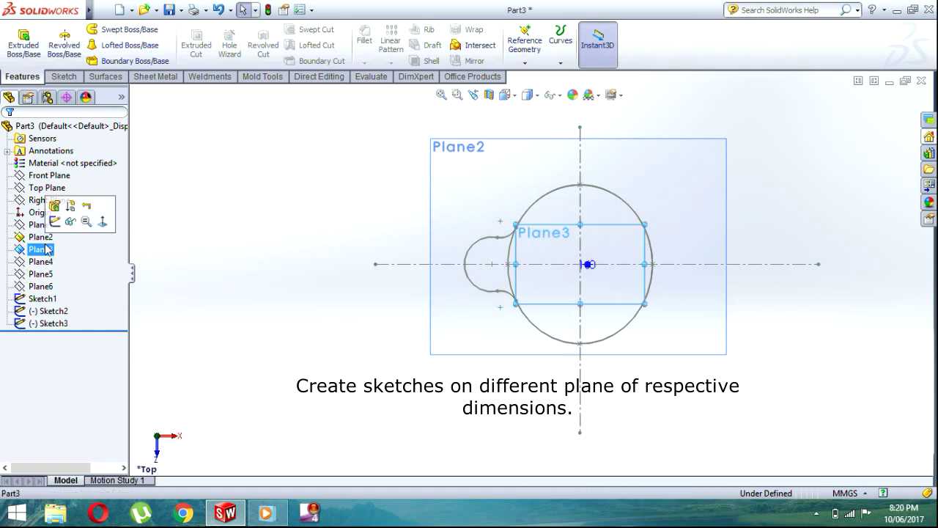
# Hide Plane1 and Plane2 and start a new sketch on Plane3.
pyautogui.click(70, 222)
pyautogui.click(41, 237)
pyautogui.keyDown('ctrl'); pyautogui.click(42, 224); pyautogui.keyUp('ctrl')
pyautogui.click(70, 211)
pyautogui.click(38, 249)
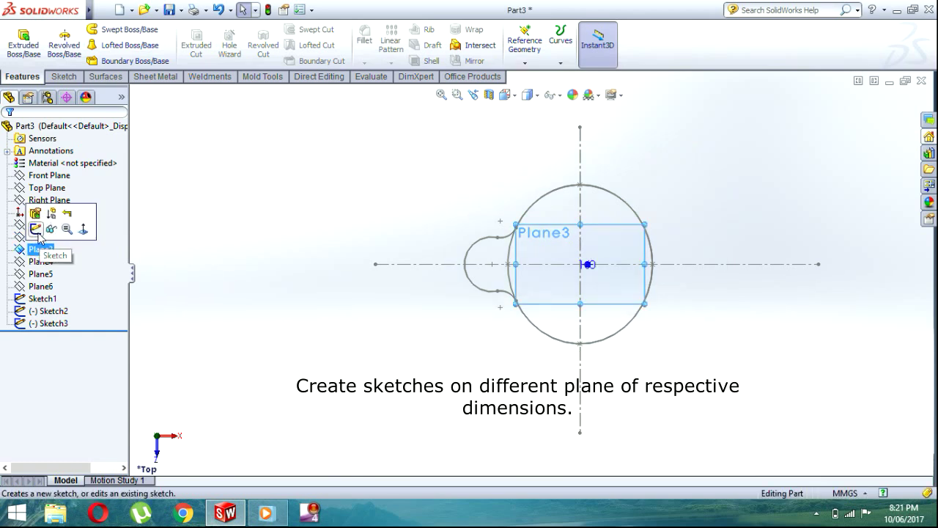
pyautogui.click(35, 228)
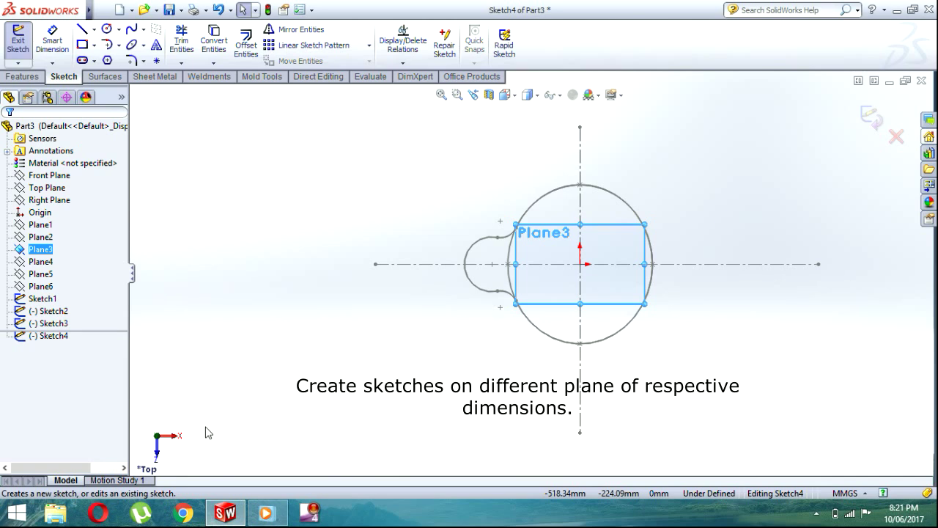
# Draw vertical and horizontal construction centerlines through the origin.
pyautogui.click(94, 29)
pyautogui.click(103, 60)
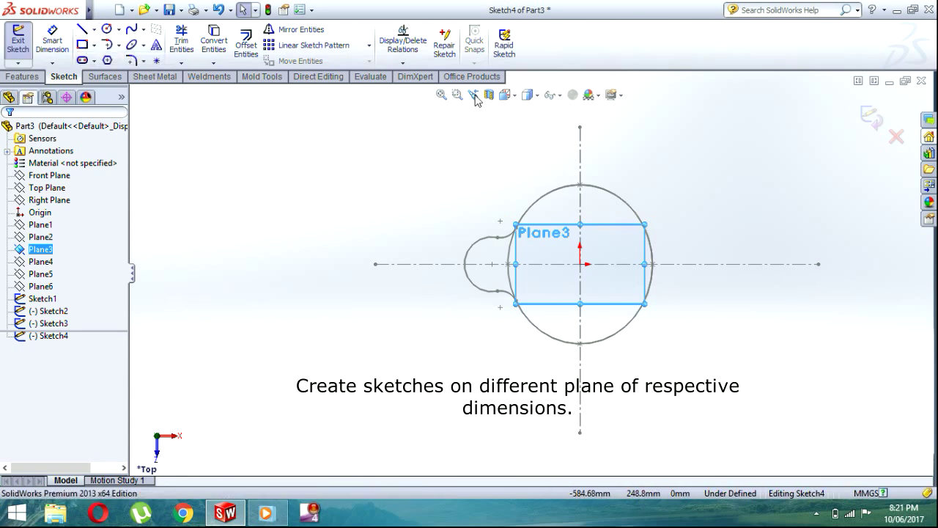
pyautogui.click(580, 128)
pyautogui.click(580, 432)
pyautogui.press('Escape')
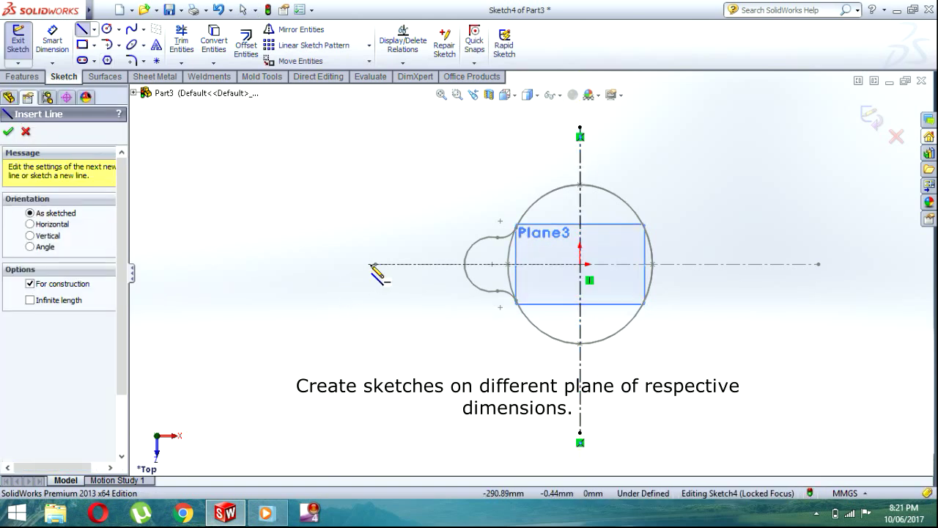
pyautogui.click(373, 265)
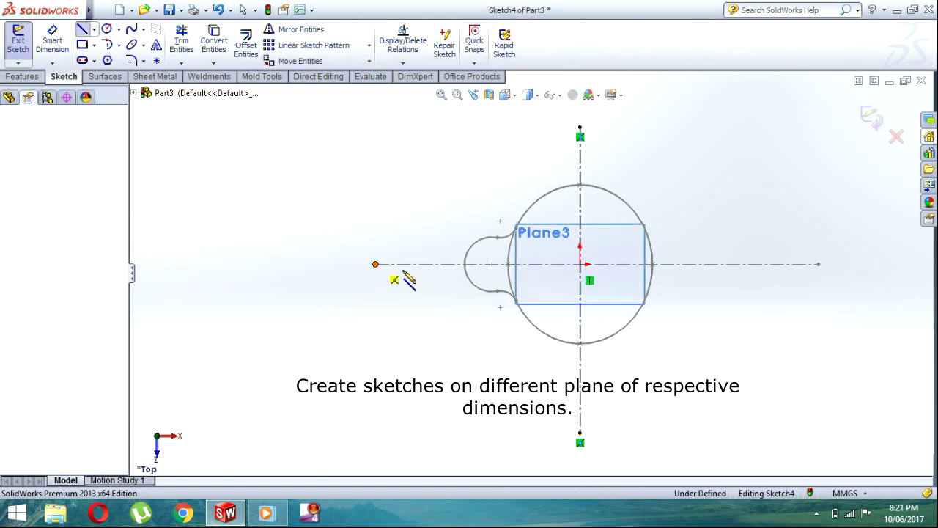
pyautogui.click(819, 264)
pyautogui.press('Escape')
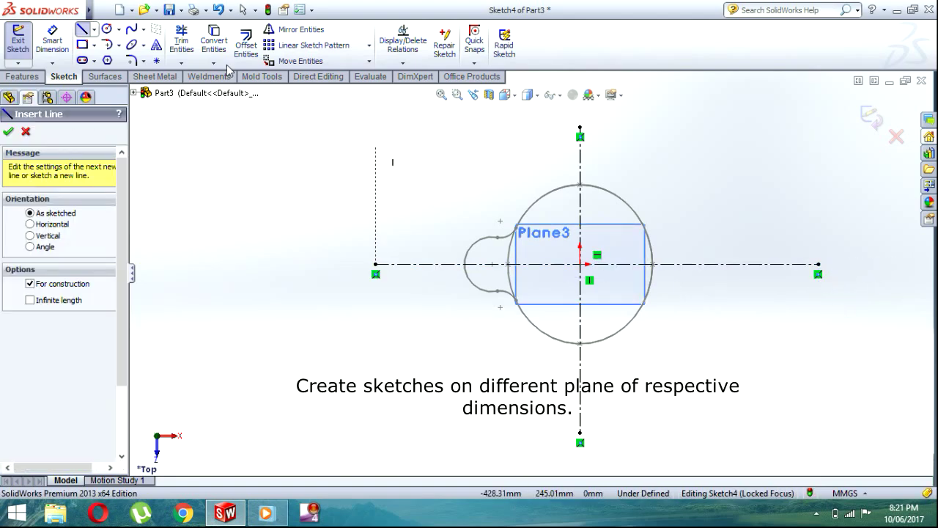
pyautogui.click(131, 45)
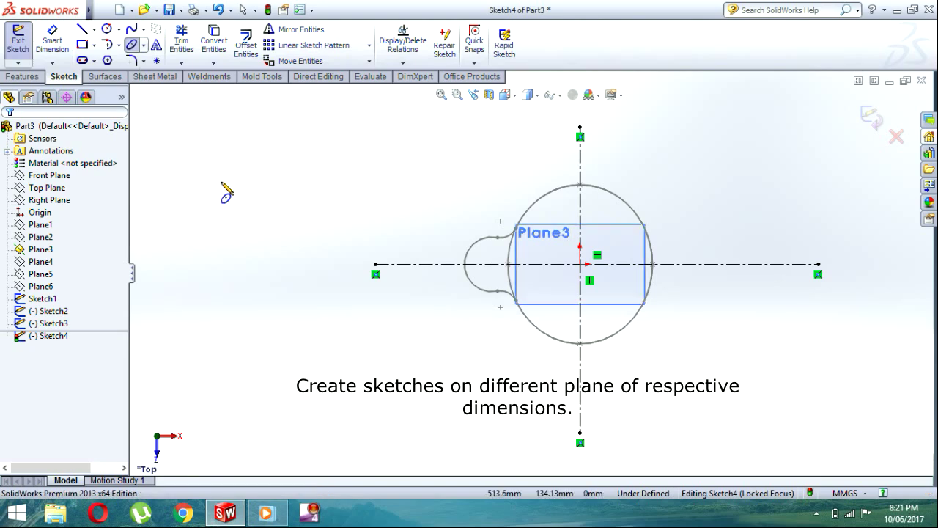
# Draw an origin-centred ellipse with radii 100 and 110.
pyautogui.click(579, 264)
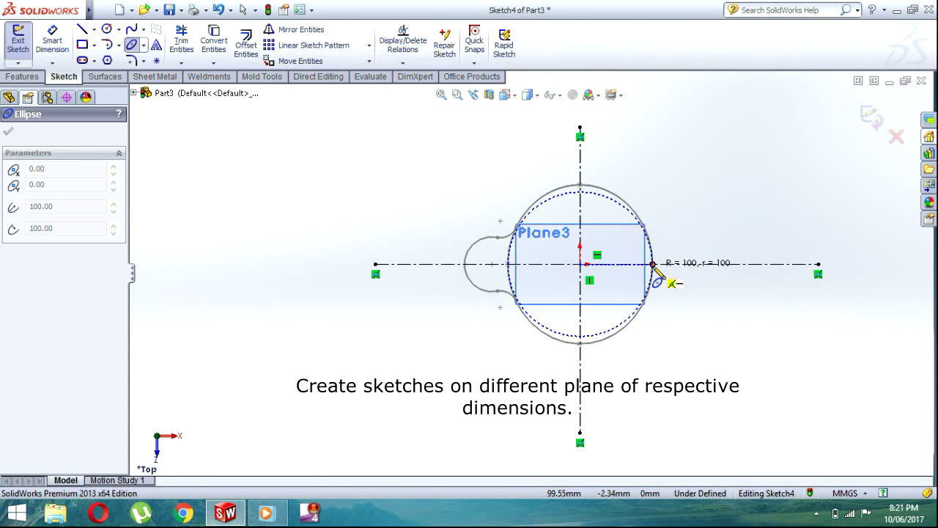
pyautogui.click(652, 264)
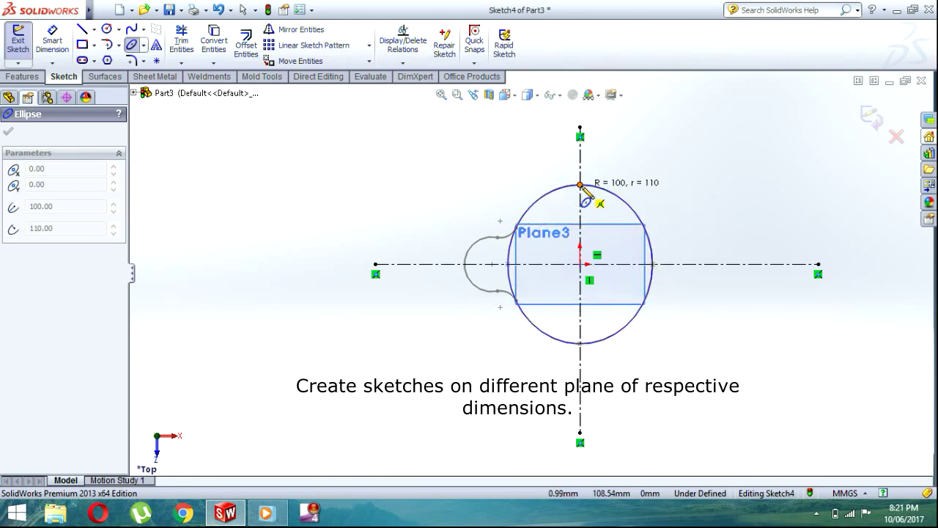
pyautogui.click(600, 183)
pyautogui.click(8, 133)
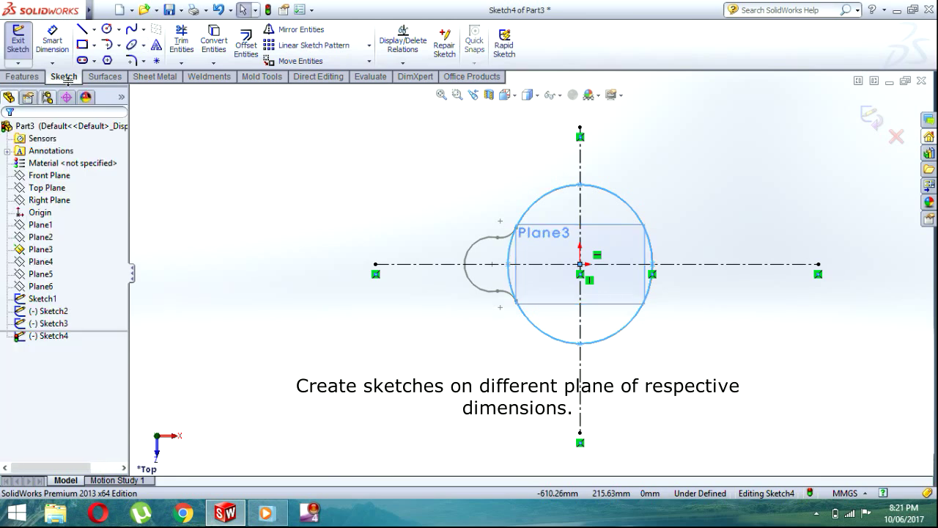
# Add a circle on the left centerline and dimension it Ø74.
pyautogui.click(106, 29)
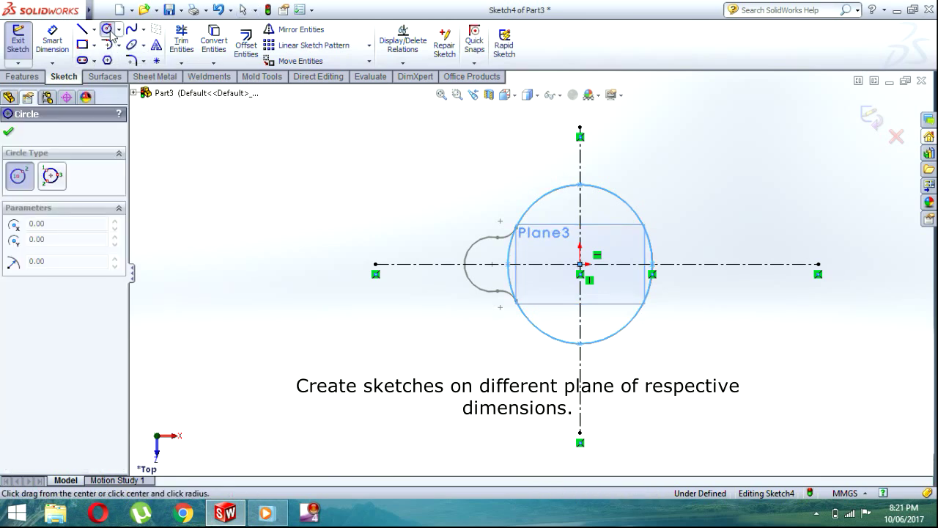
pyautogui.click(408, 265)
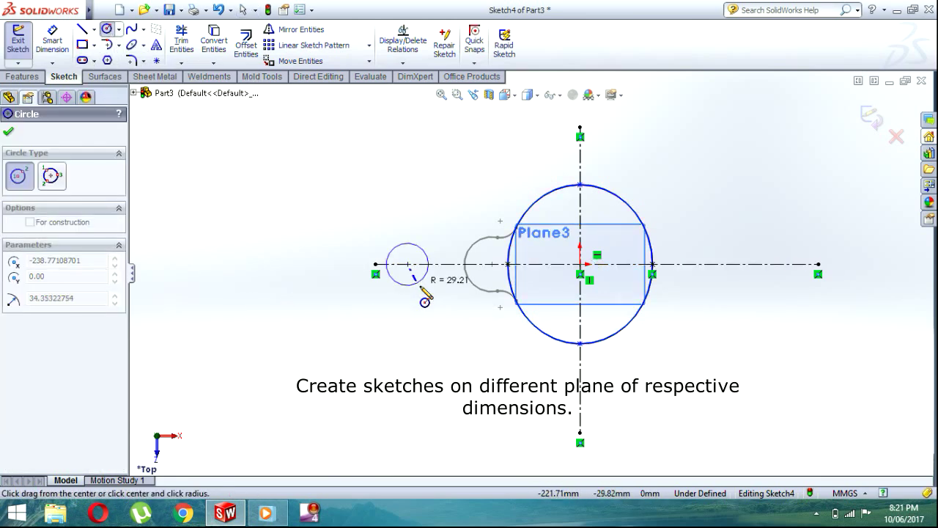
pyautogui.click(420, 290)
pyautogui.click(58, 40)
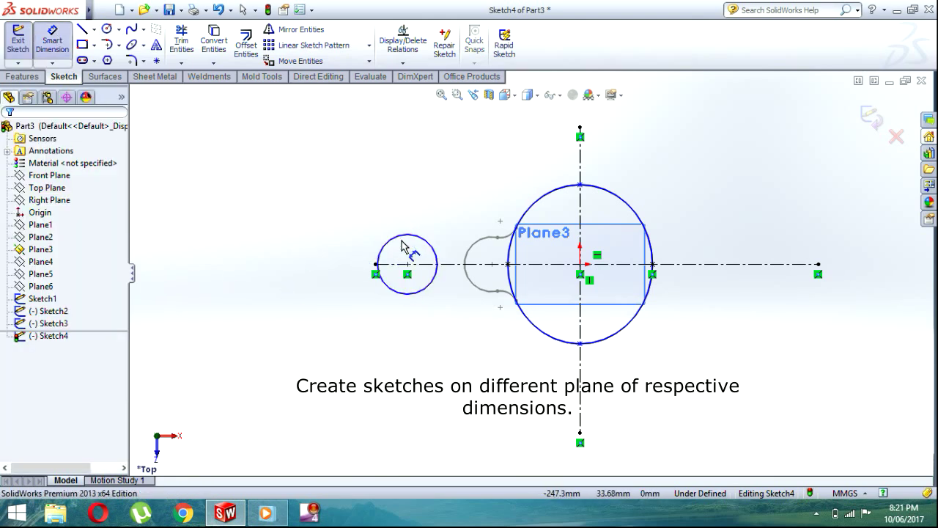
pyautogui.click(384, 239)
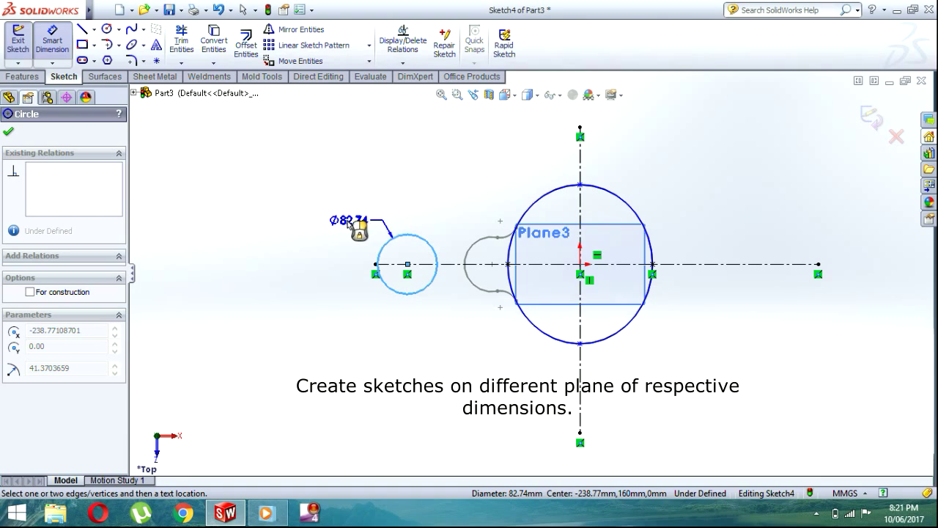
pyautogui.click(332, 220)
pyautogui.write('3')
pyautogui.write('*2')
pyautogui.press('Return')
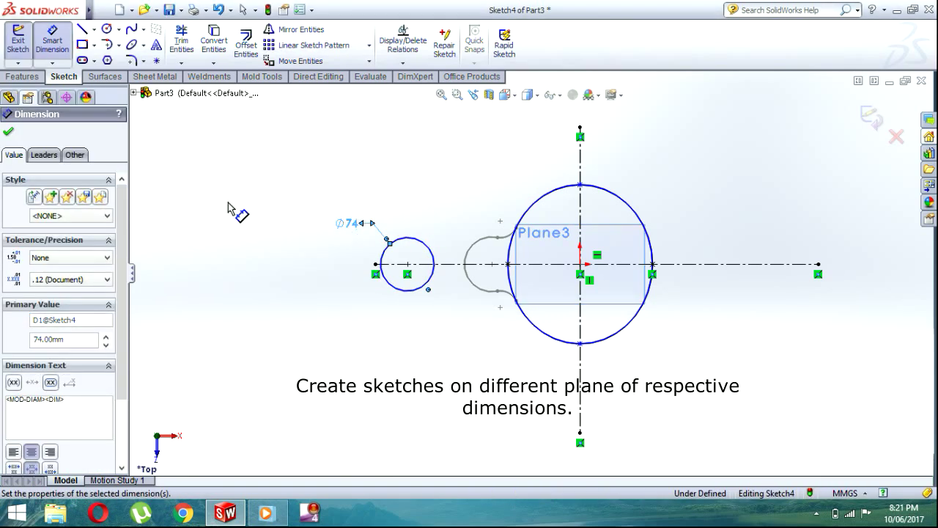
pyautogui.click(9, 132)
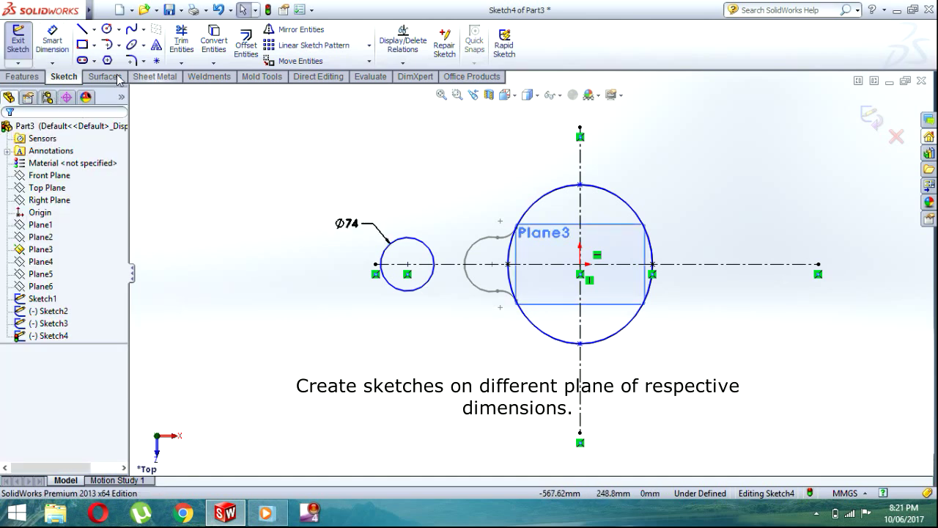
# Set the circle's distance from the vertical centerline to 150 mm.
pyautogui.click(67, 44)
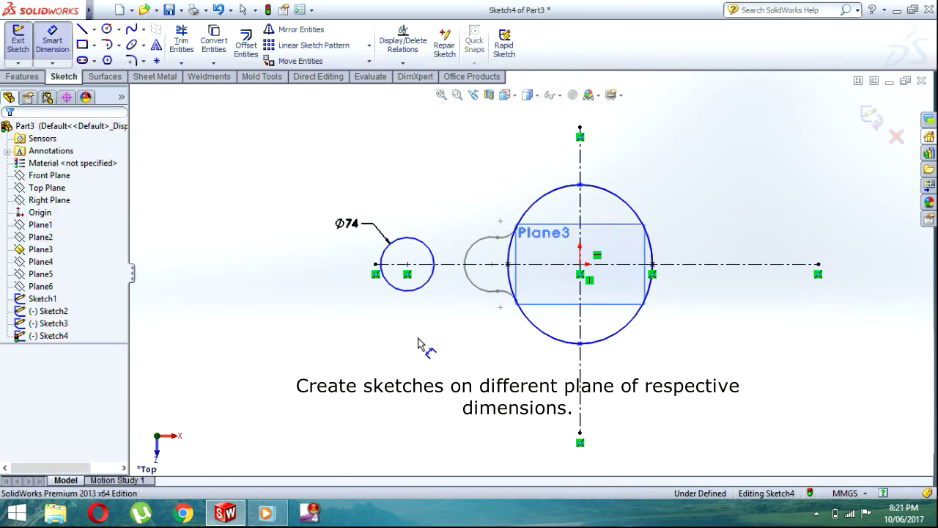
pyautogui.click(385, 273)
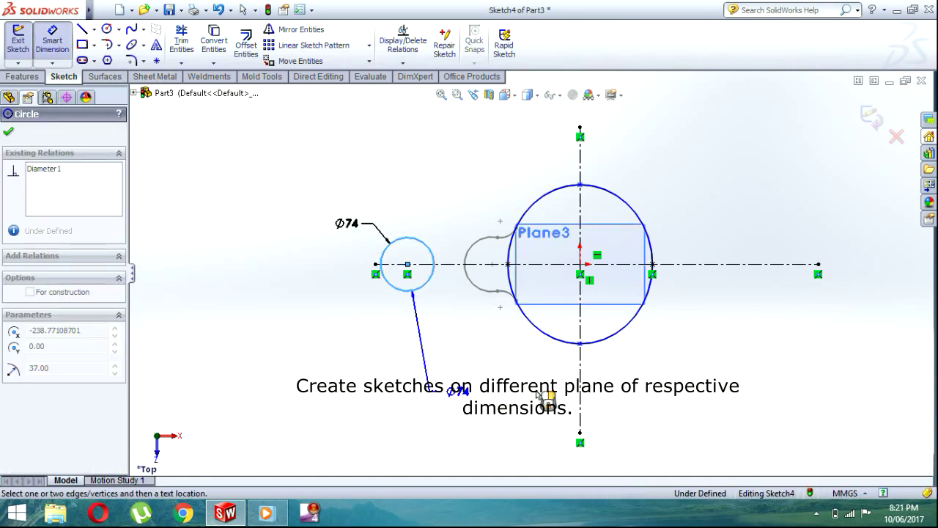
pyautogui.click(580, 376)
pyautogui.click(513, 372)
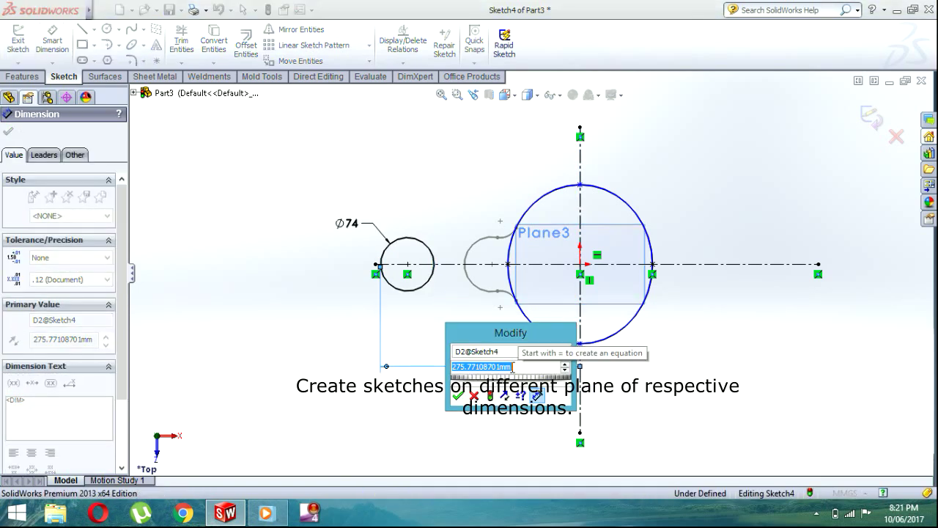
pyautogui.write('150')
pyautogui.press('Return')
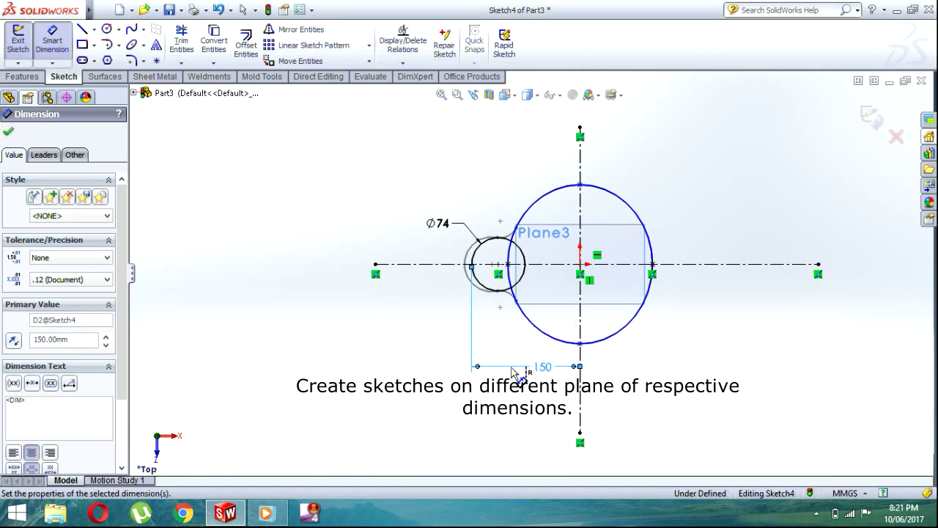
pyautogui.click(9, 132)
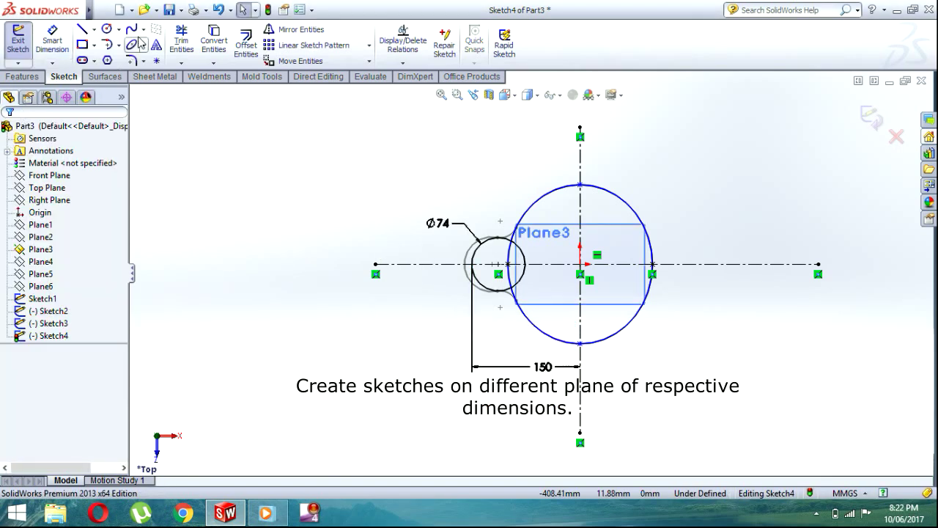
pyautogui.click(180, 41)
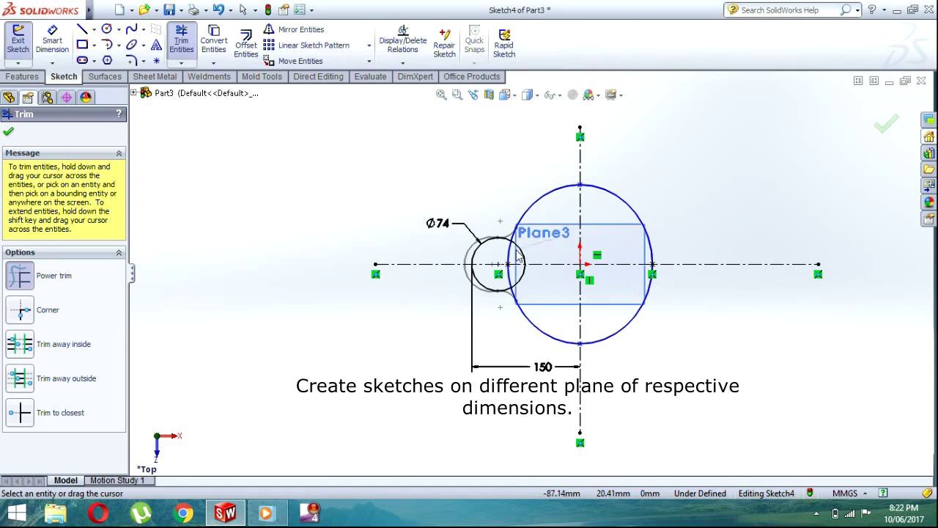
# Trim the circle's inner arc, fillet both junctions at R13, and exit Sketch4.
pyautogui.moveTo(524, 274); pyautogui.dragTo(542, 288)
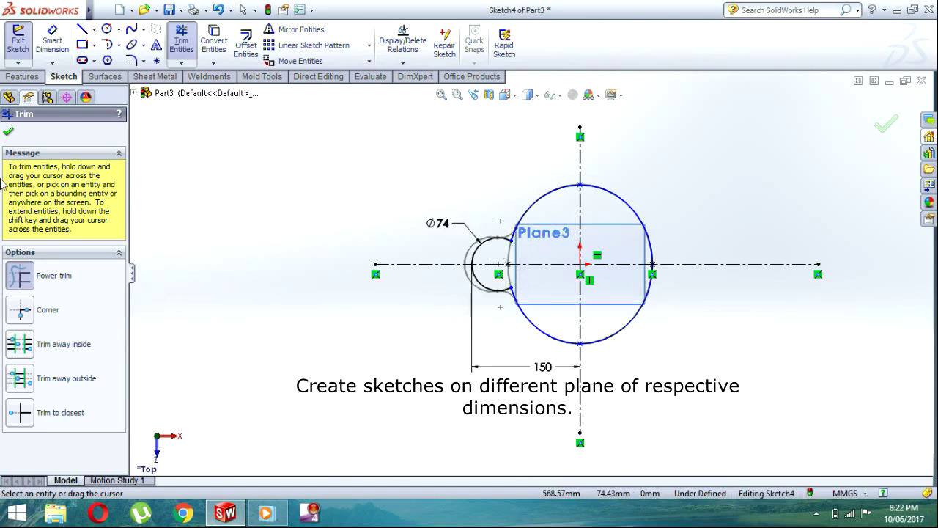
pyautogui.click(8, 131)
pyautogui.click(129, 62)
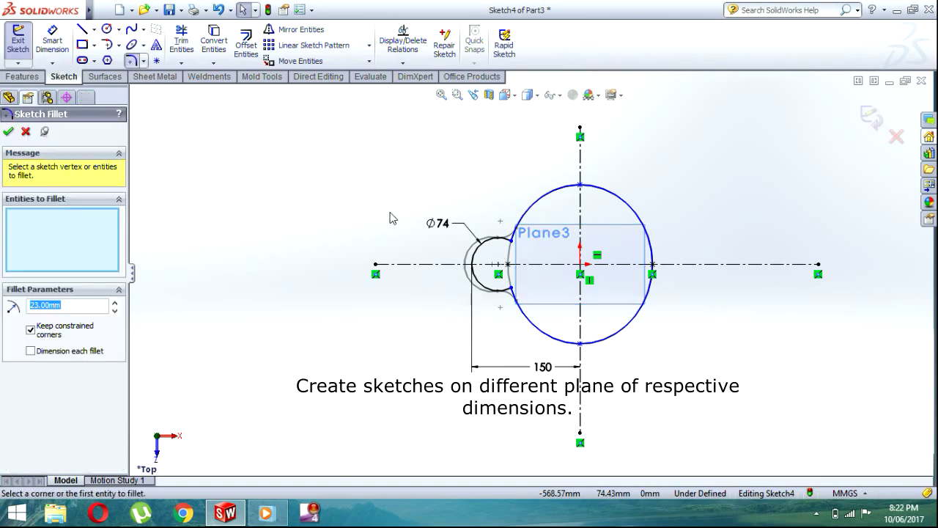
pyautogui.click(513, 244)
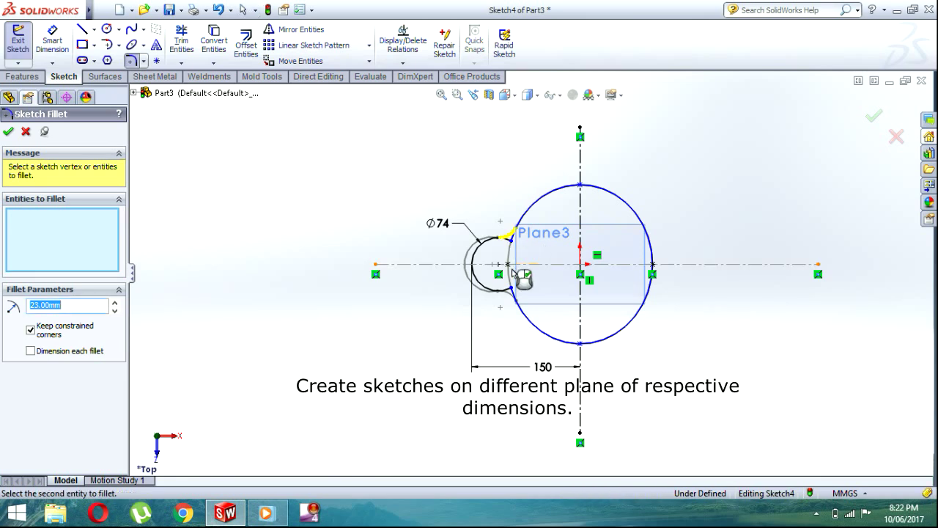
pyautogui.click(511, 289)
pyautogui.write('13')
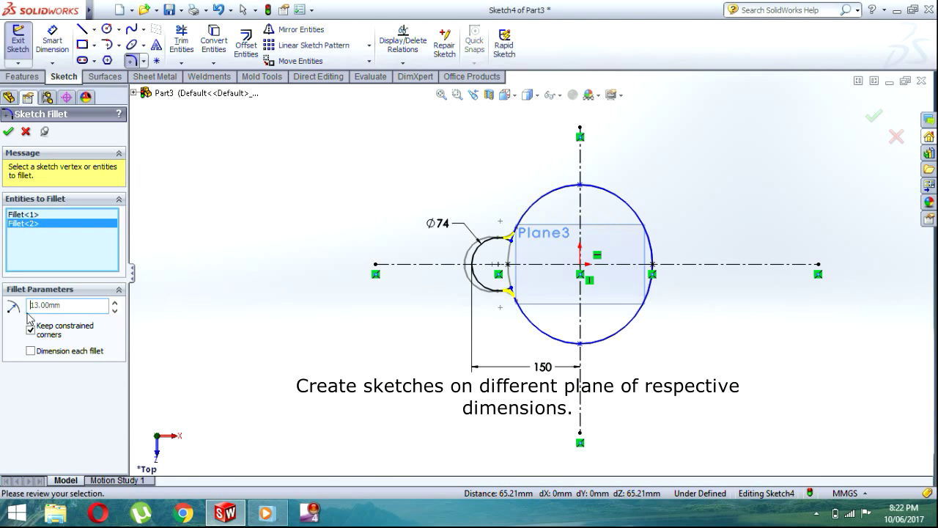
pyautogui.click(7, 133)
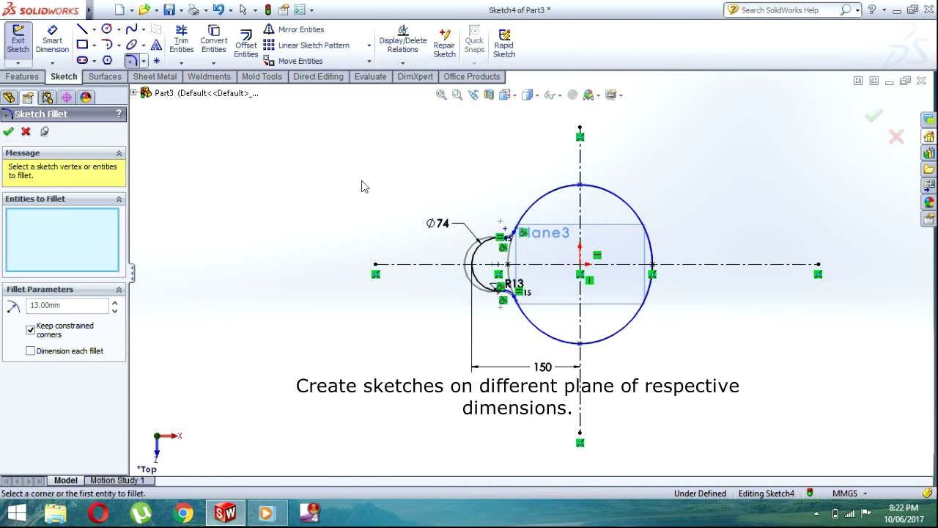
pyautogui.click(874, 119)
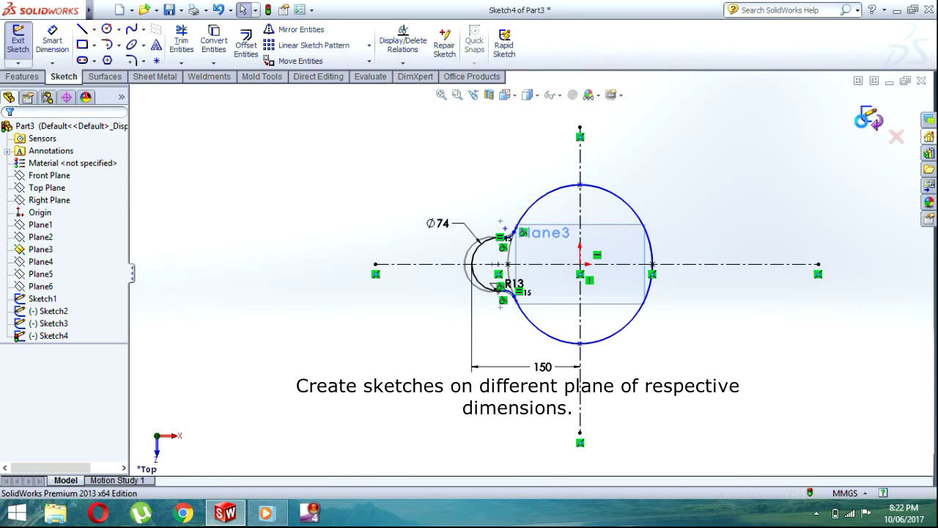
pyautogui.click(869, 120)
# Start a new sketch on Plane4.
pyautogui.click(40, 261)
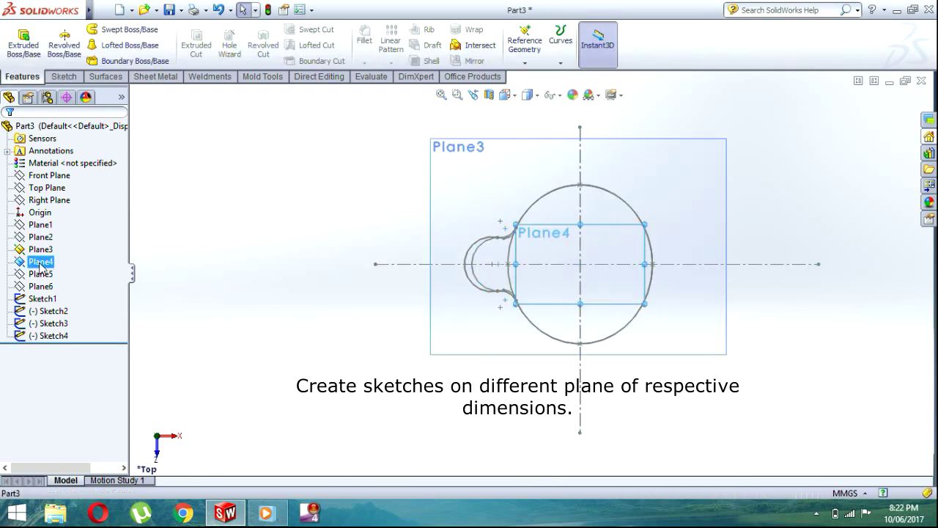
pyautogui.click(73, 243)
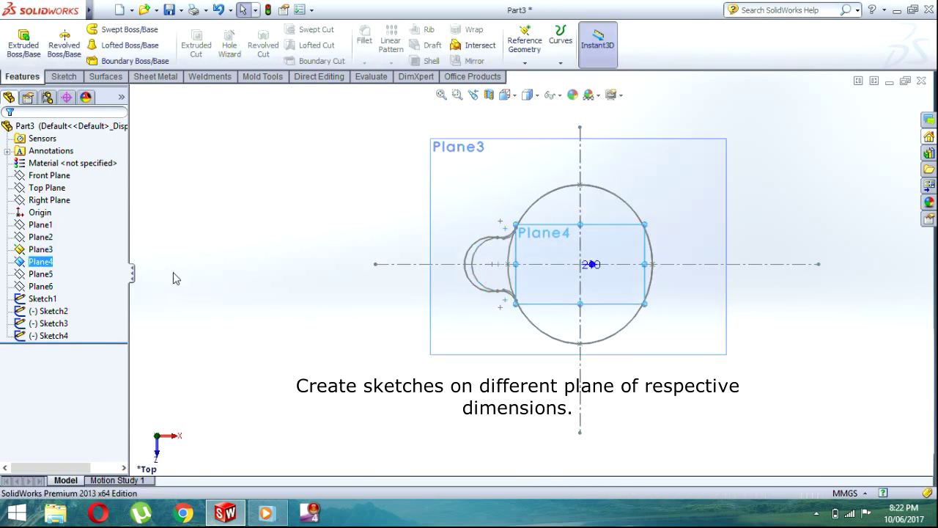
pyautogui.click(40, 261)
pyautogui.click(67, 244)
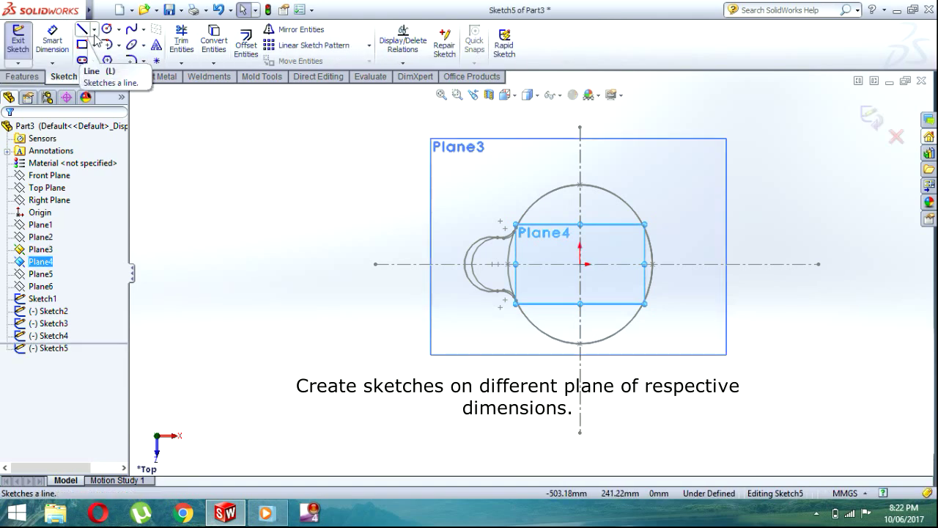
# Draw an origin-centred circle, dimension it Ø150, and exit the sketch.
pyautogui.click(106, 29)
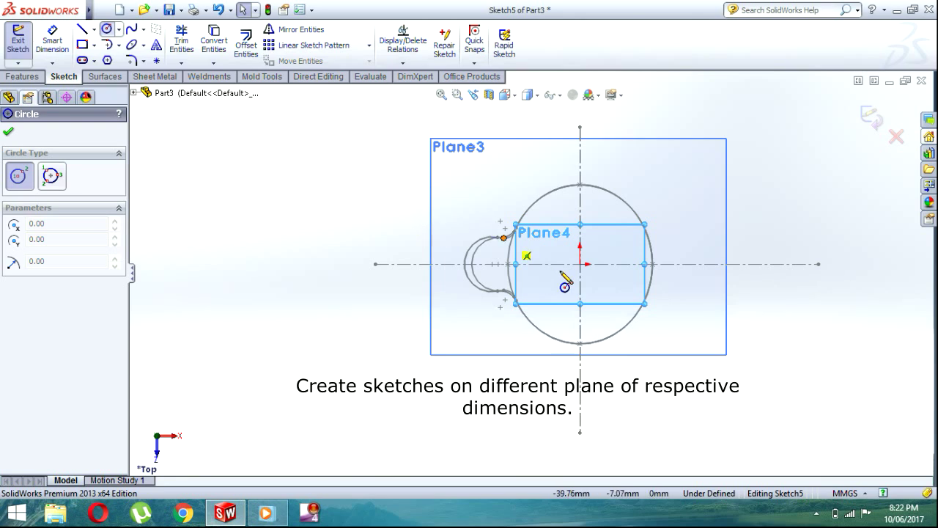
pyautogui.click(579, 264)
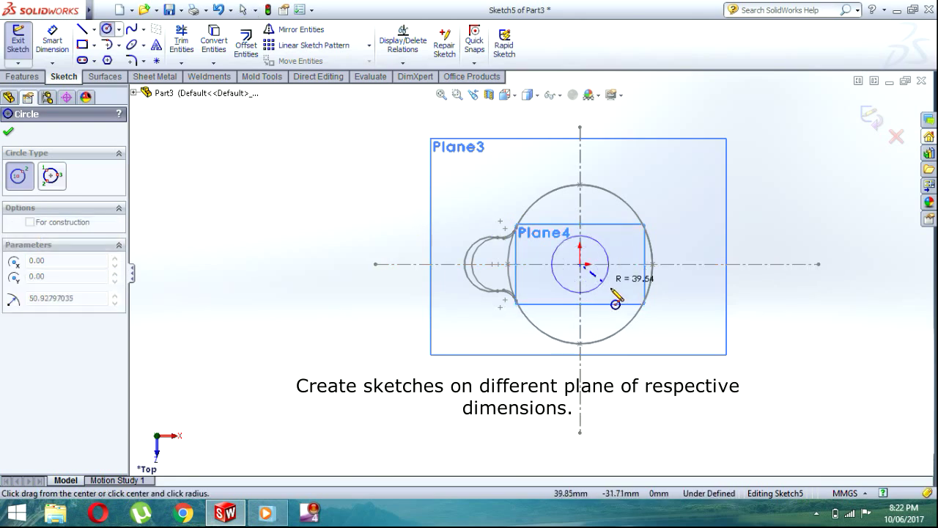
pyautogui.click(64, 55)
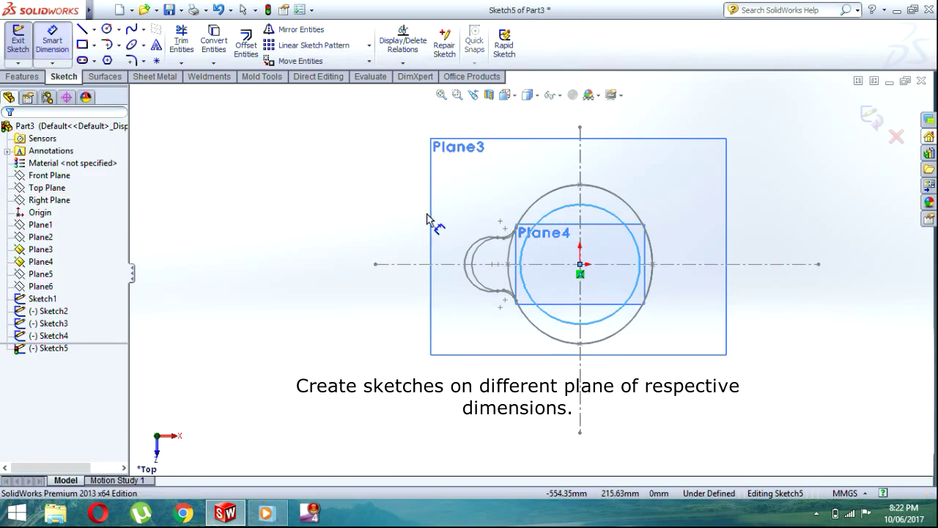
pyautogui.click(622, 228)
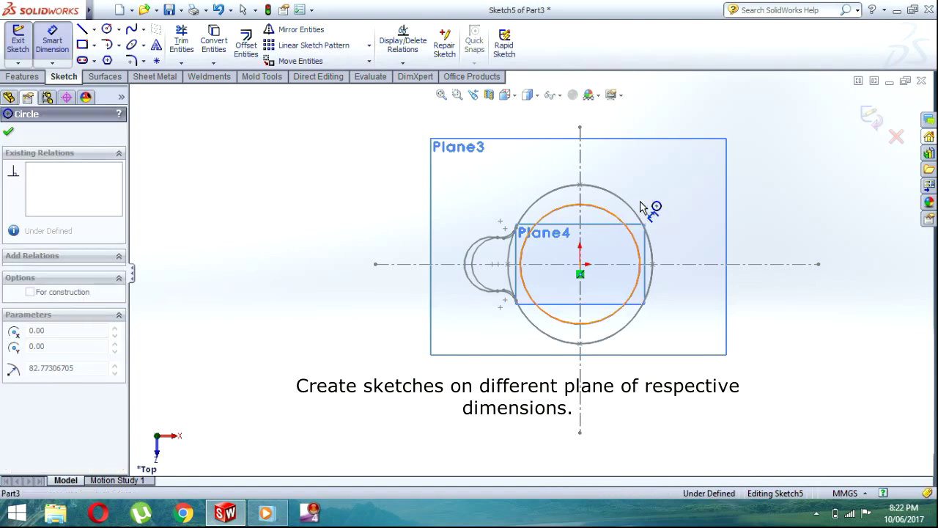
pyautogui.click(673, 185)
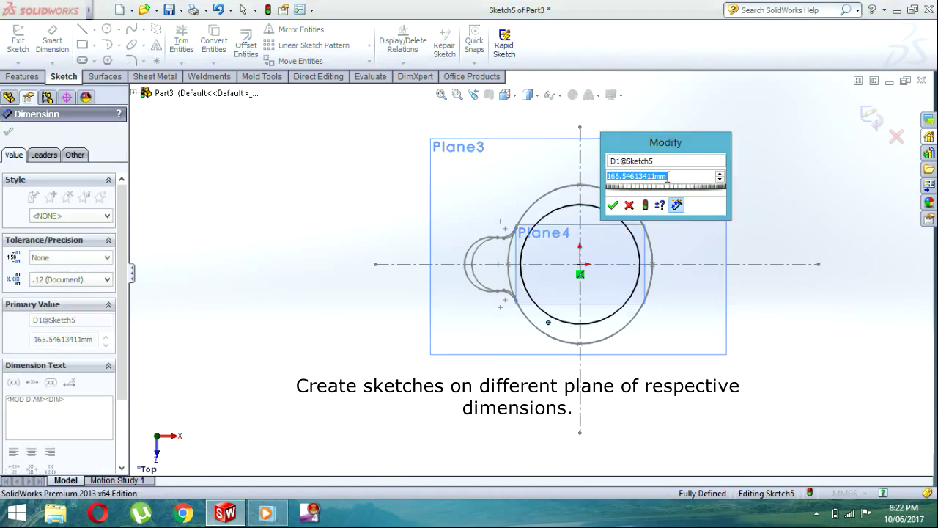
pyautogui.write('150')
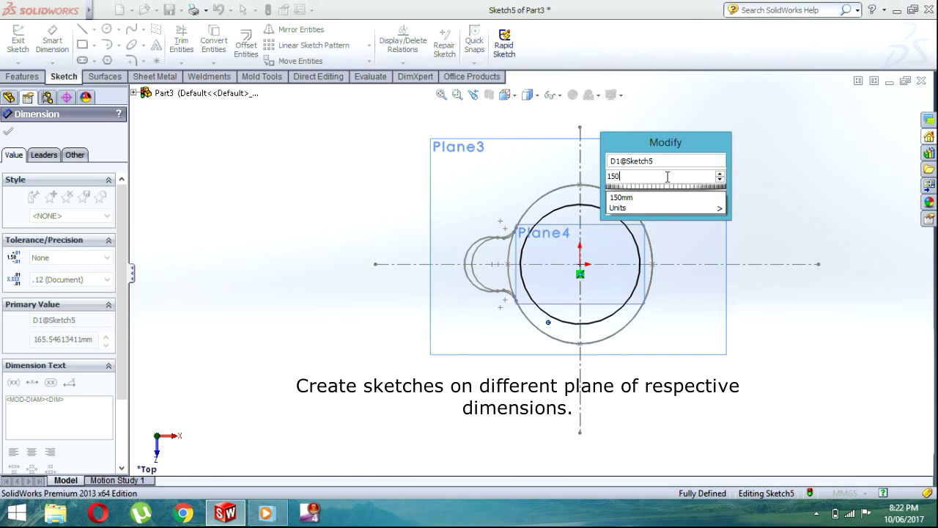
pyautogui.press('Return')
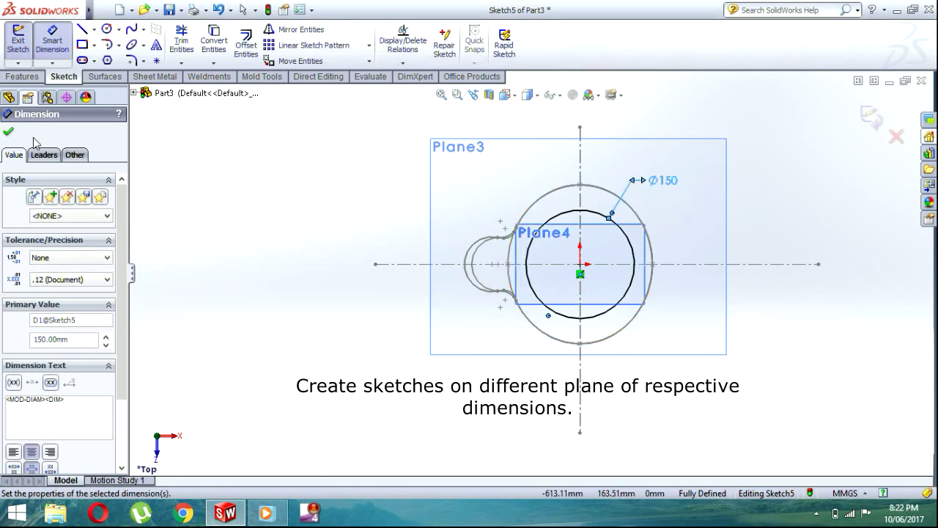
pyautogui.click(9, 133)
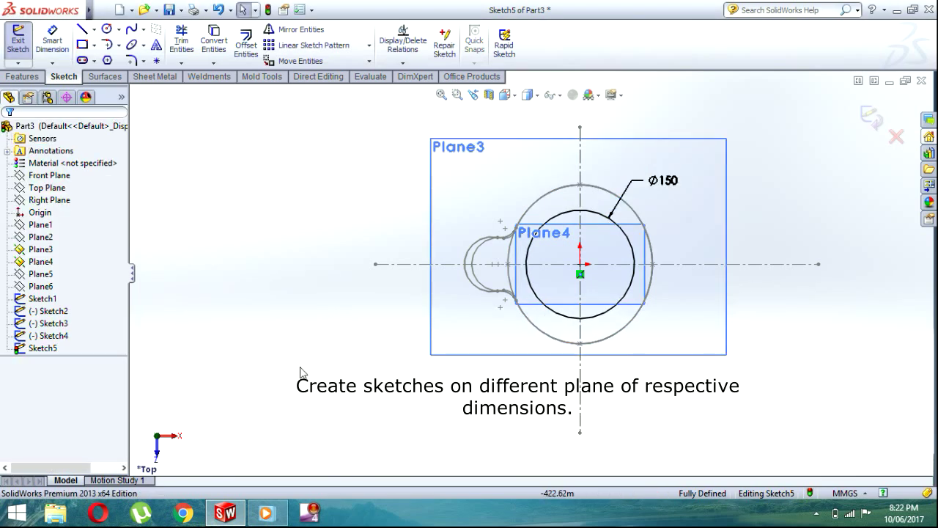
pyautogui.click(878, 119)
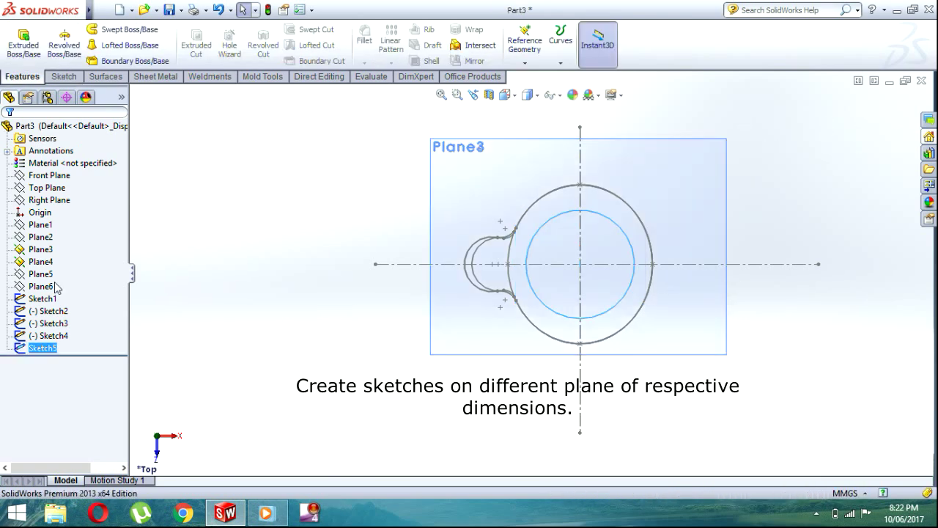
# Hide Plane3 and start a new sketch on Plane5.
pyautogui.click(40, 249)
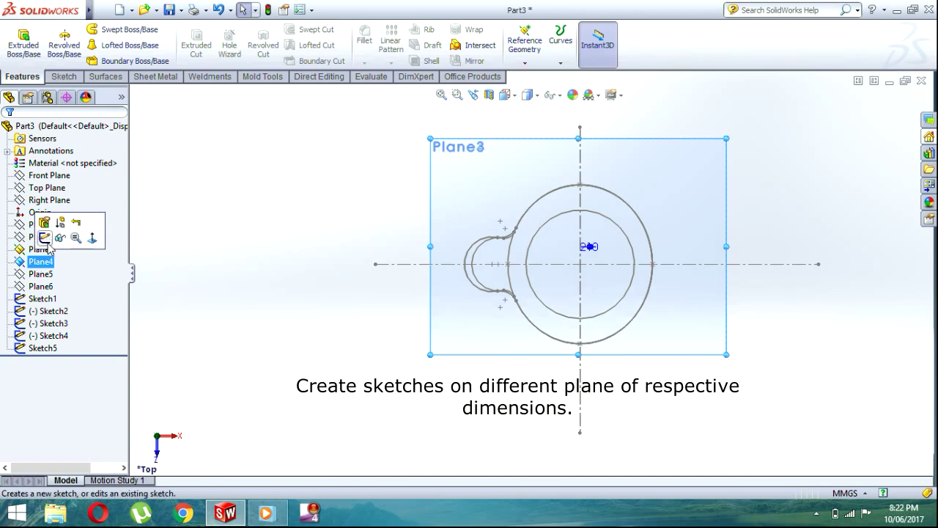
pyautogui.click(60, 226)
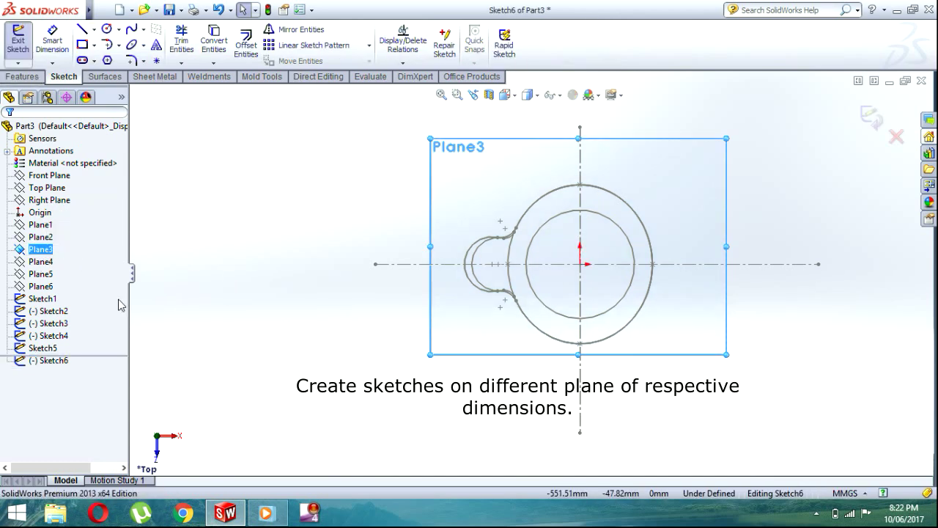
pyautogui.click(45, 276)
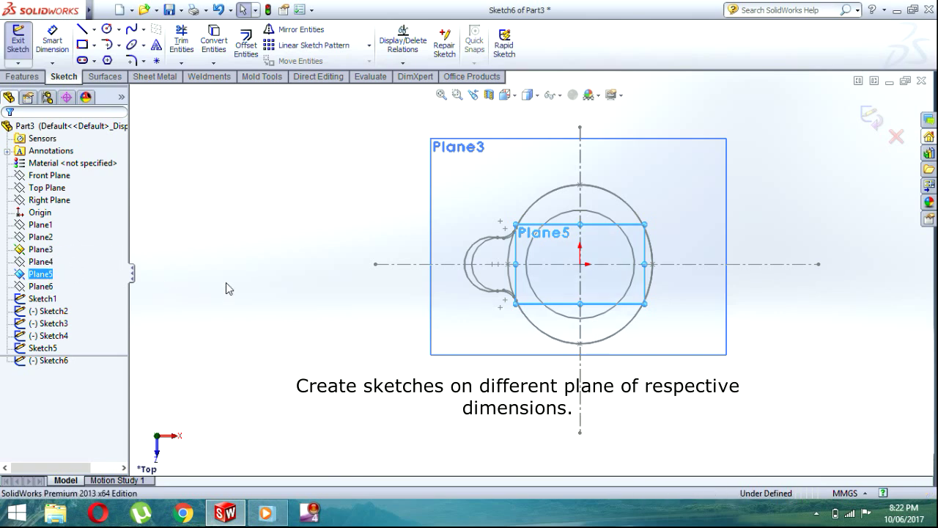
pyautogui.click(66, 230)
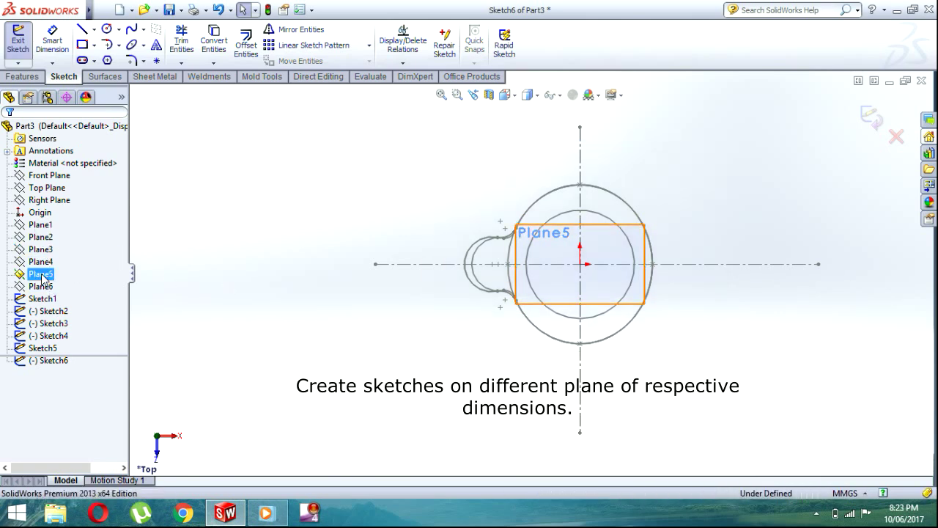
pyautogui.click(44, 272)
pyautogui.click(51, 253)
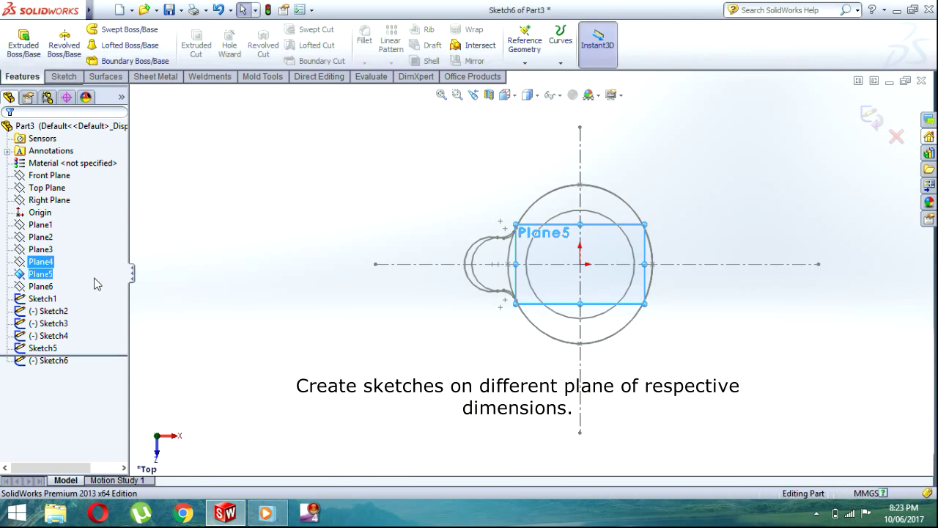
pyautogui.click(62, 249)
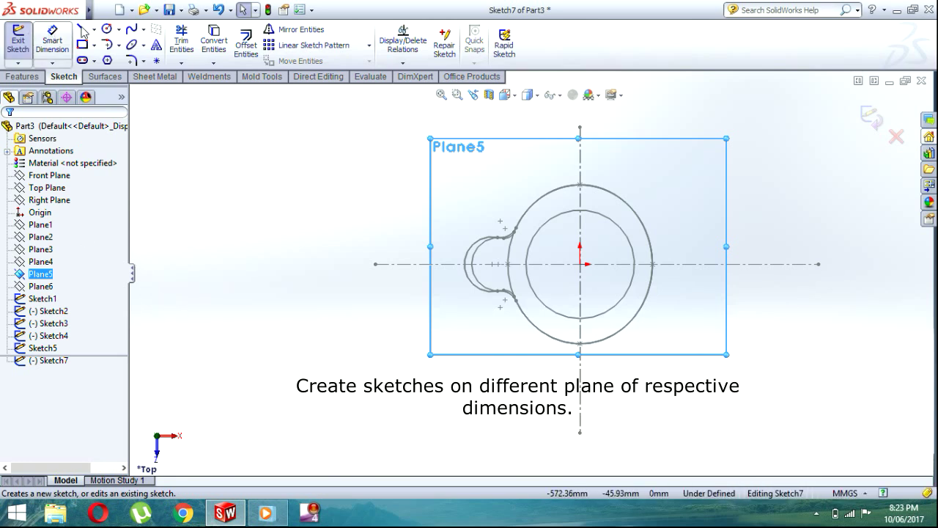
# Draw an origin-centred circle, dimension it Ø86, and exit the sketch.
pyautogui.click(106, 28)
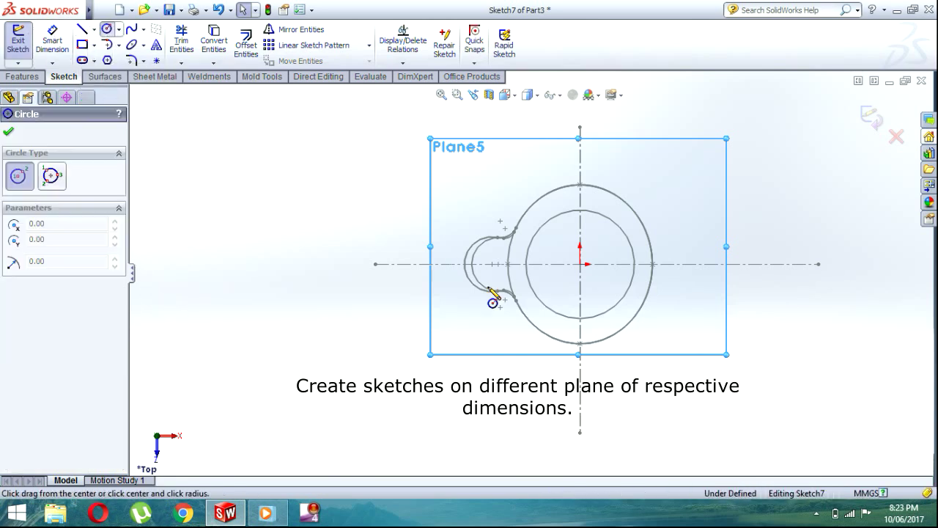
pyautogui.click(581, 263)
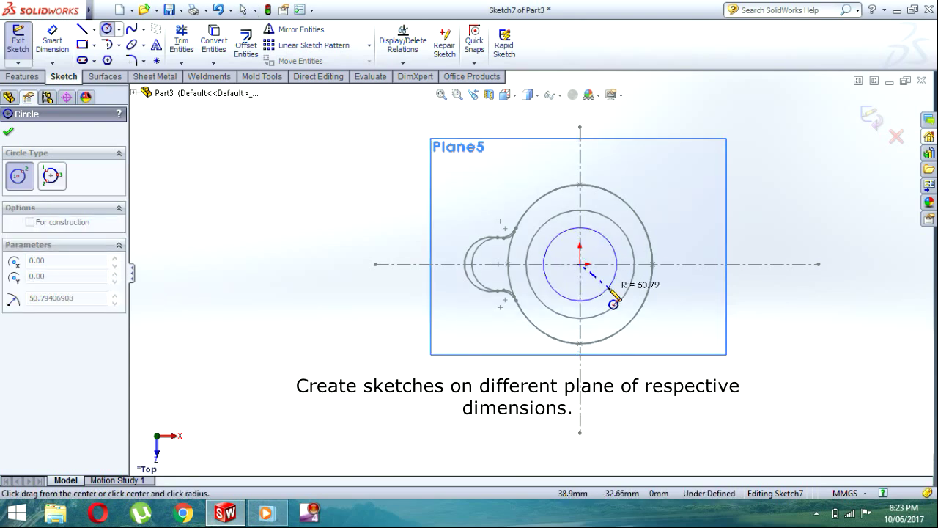
pyautogui.click(606, 291)
pyautogui.click(52, 40)
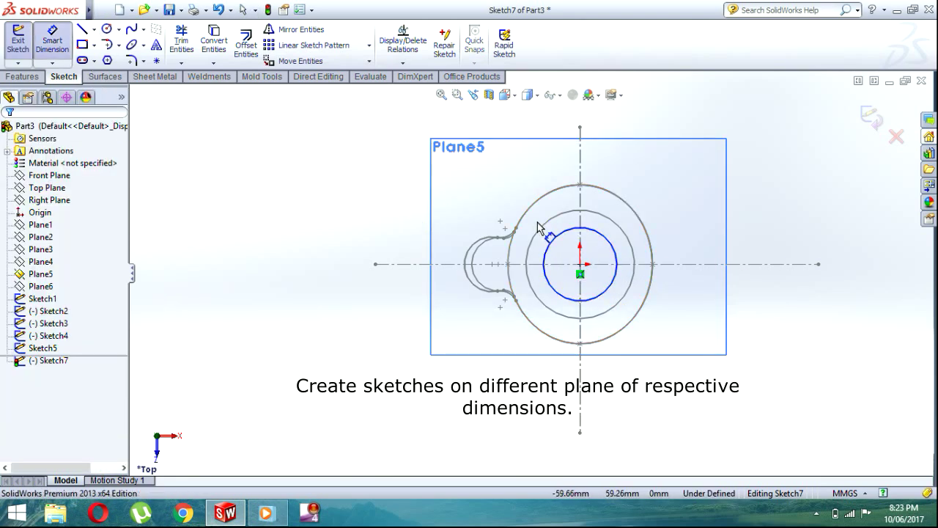
pyautogui.click(600, 236)
pyautogui.click(664, 171)
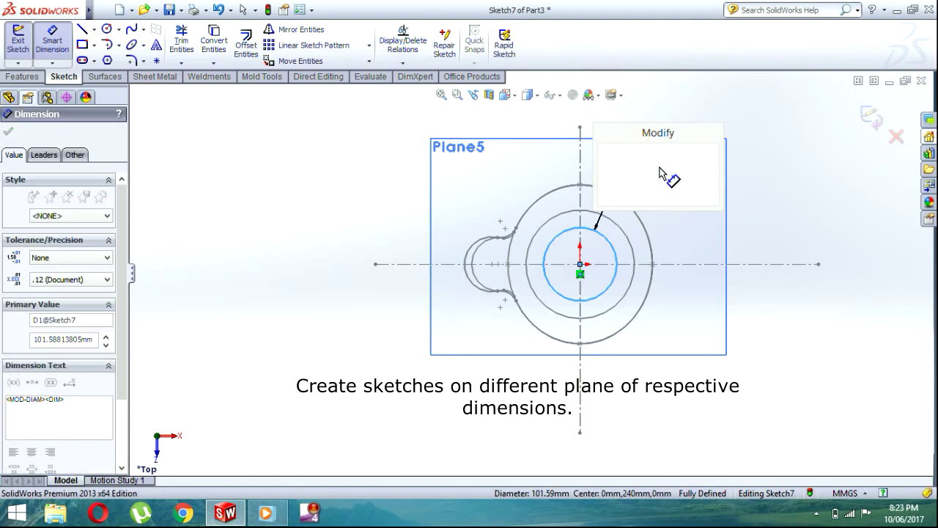
pyautogui.write('26')
pyautogui.press('BackSpace')
pyautogui.press('BackSpace')
pyautogui.write('86')
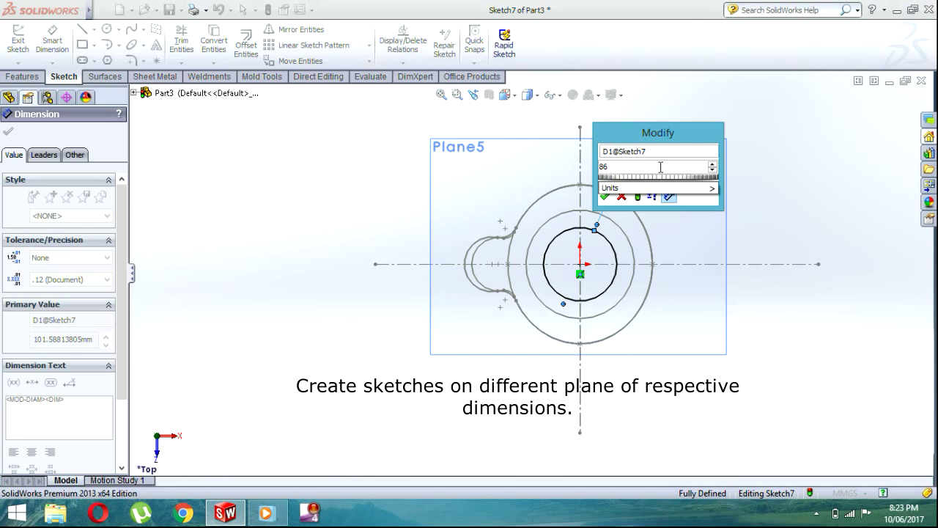
pyautogui.press('Return')
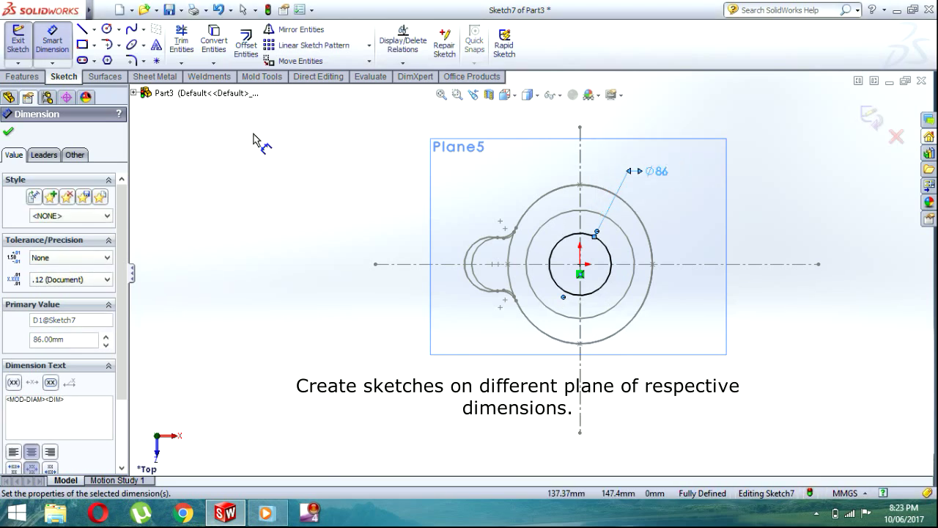
pyautogui.click(9, 132)
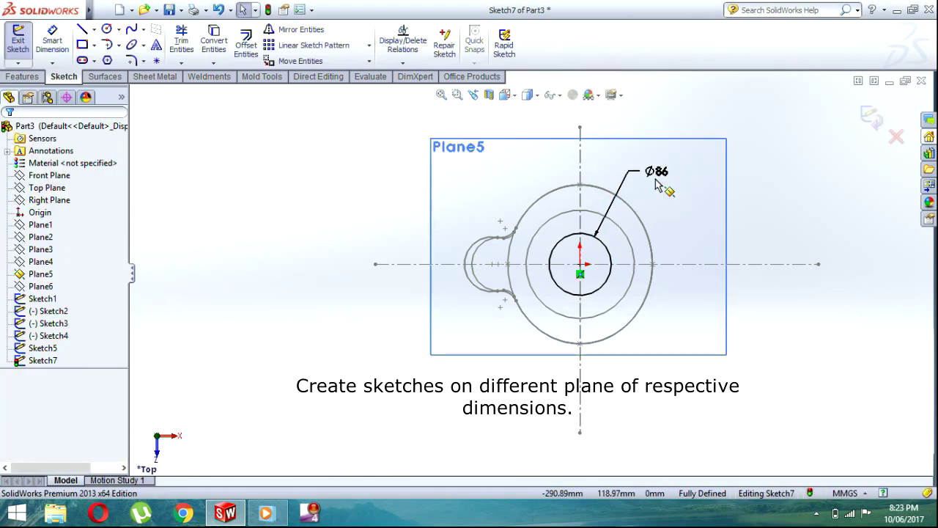
pyautogui.click(869, 119)
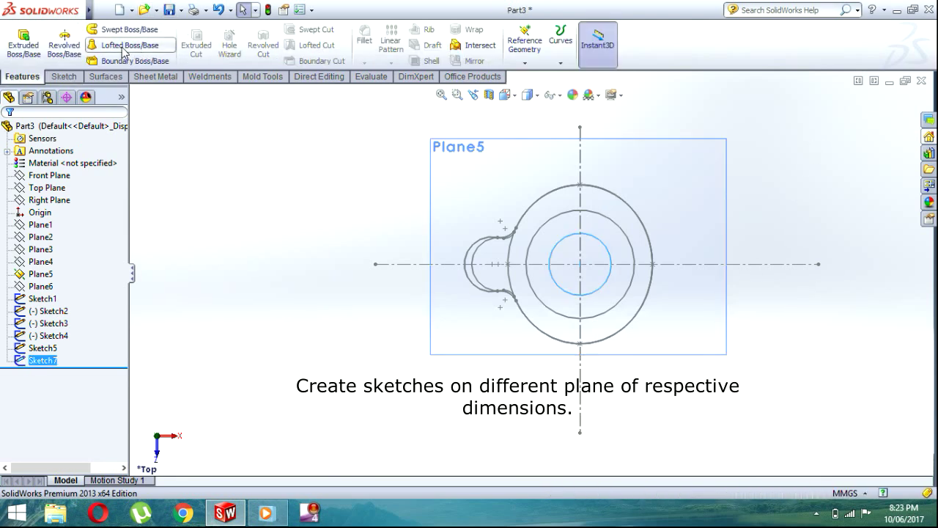
# Hide Plane5 and start a new sketch on Plane6.
pyautogui.click(41, 286)
pyautogui.click(83, 258)
pyautogui.click(40, 274)
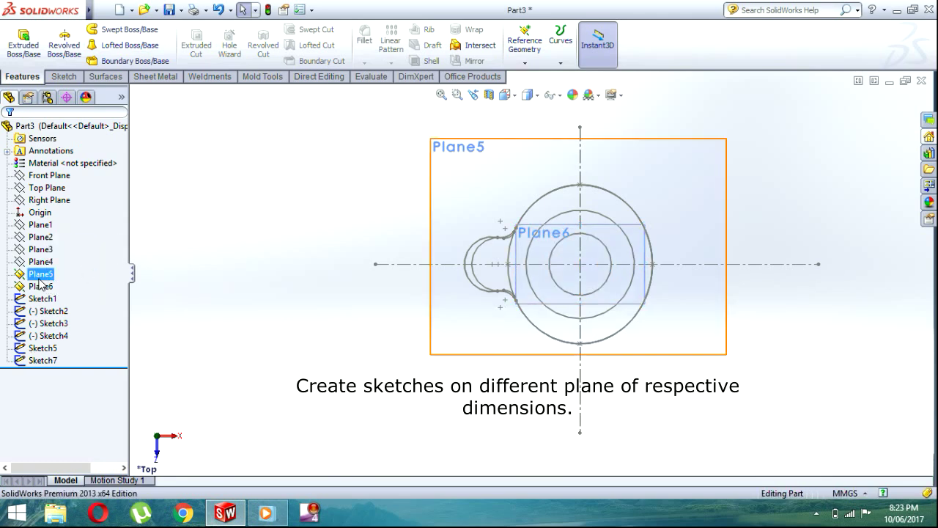
pyautogui.click(58, 257)
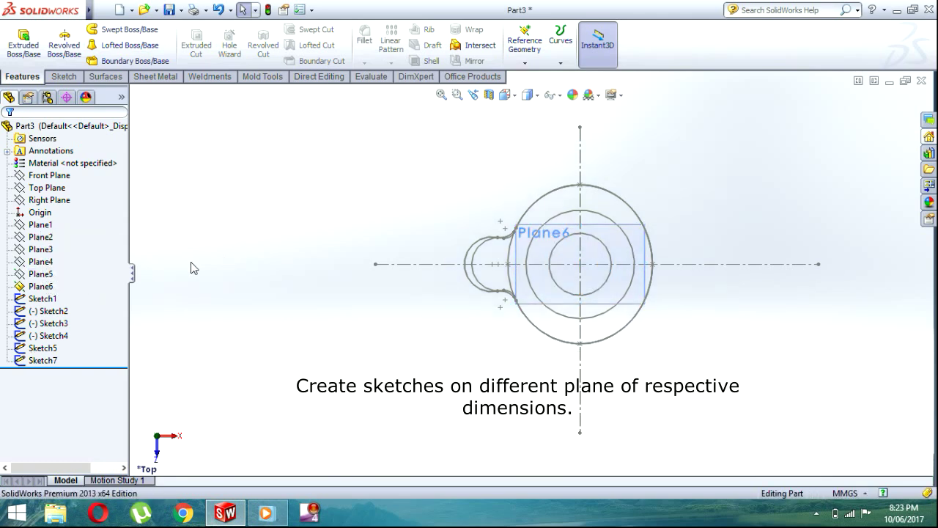
pyautogui.click(44, 286)
pyautogui.click(60, 267)
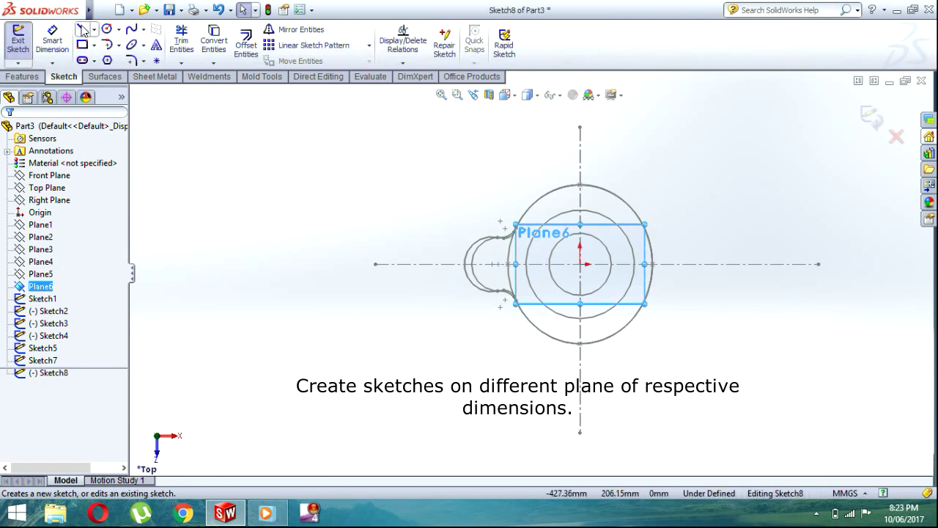
# Draw an origin-centred circle and dimension it to a 70 mm diameter.
pyautogui.click(108, 30)
pyautogui.click(579, 264)
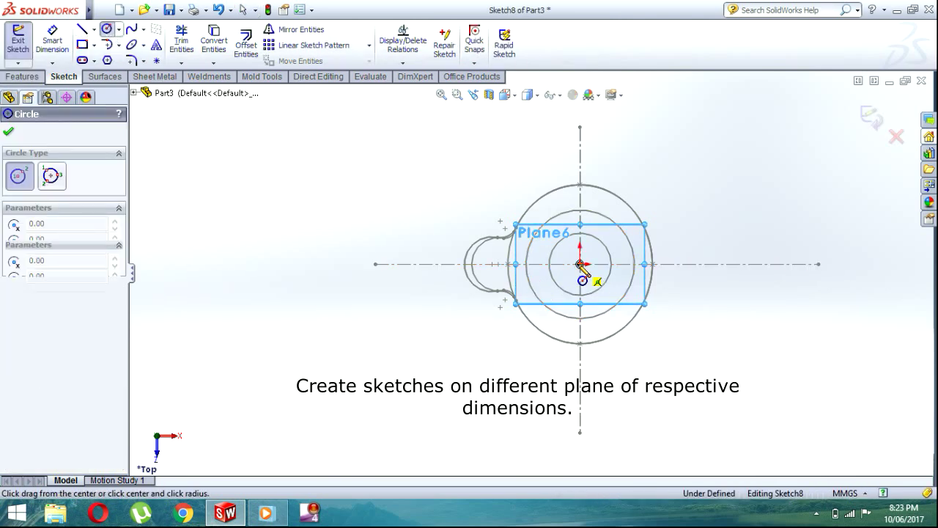
pyautogui.click(594, 291)
pyautogui.press('d')
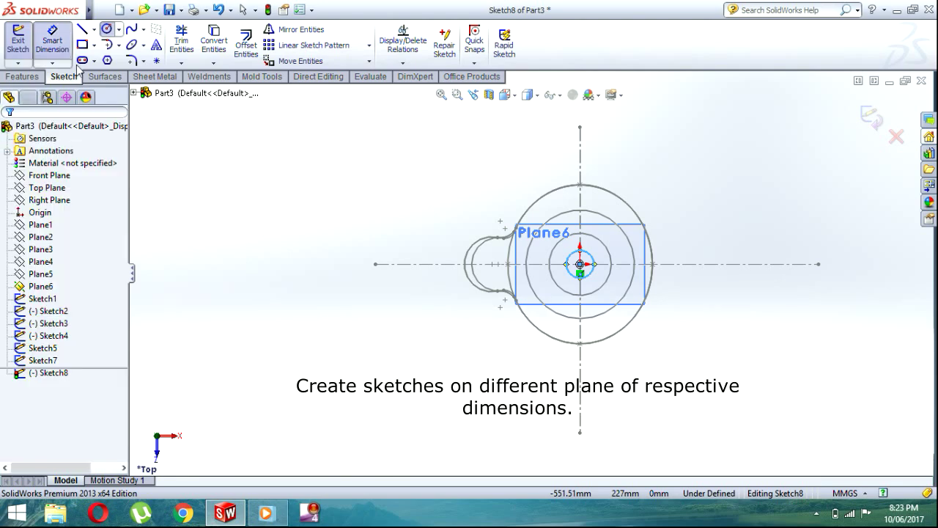
pyautogui.click(588, 262)
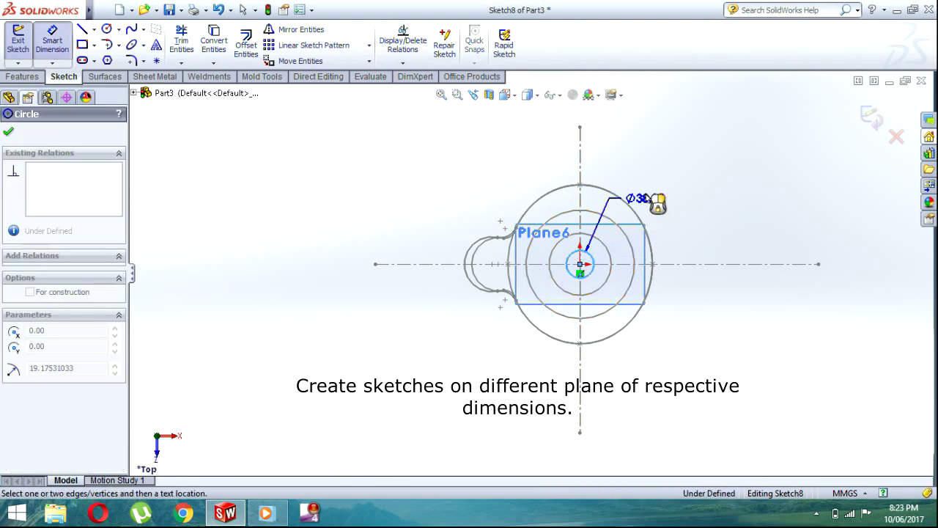
pyautogui.click(645, 189)
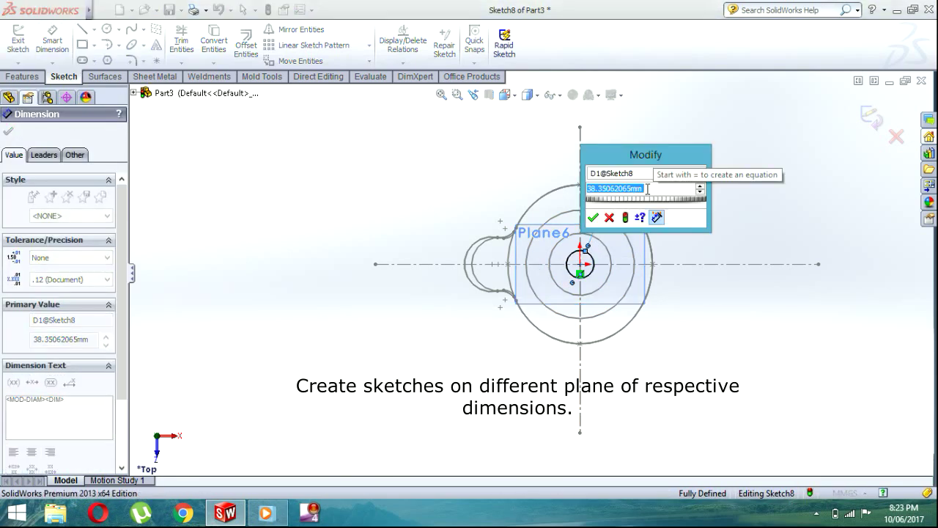
pyautogui.write('70')
pyautogui.press('Return')
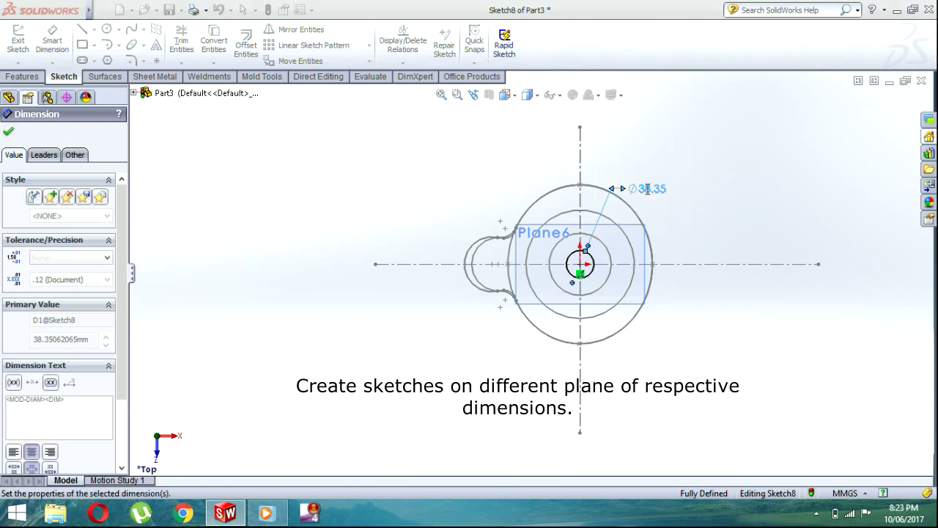
# Exit Sketch8, switch to isometric view and select Plane6.
pyautogui.click(9, 133)
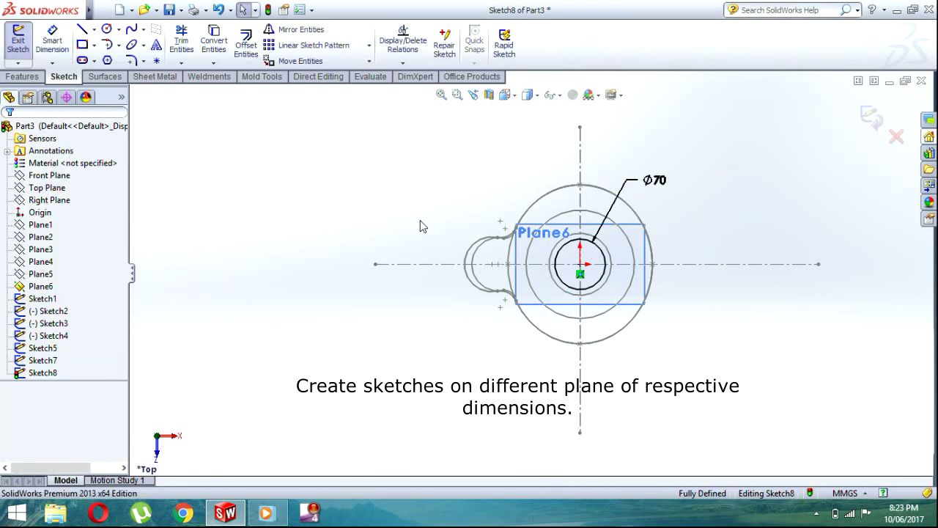
pyautogui.click(871, 117)
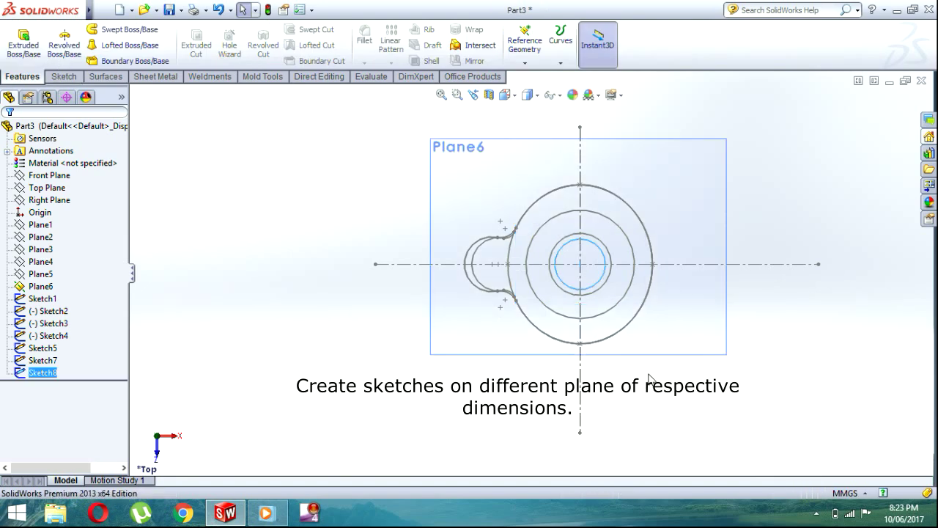
pyautogui.hotkey('ctrl', '7')
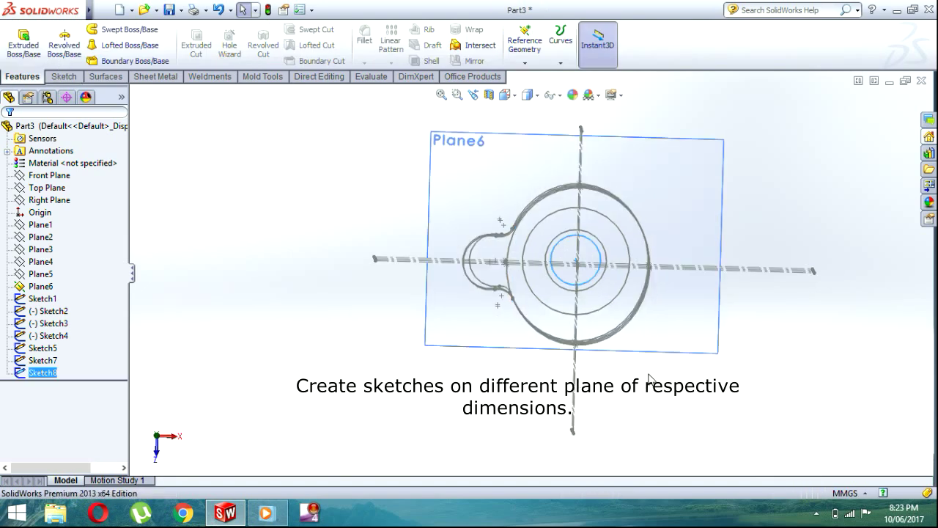
pyautogui.click(646, 227)
# Hide Plane6 and begin a lofted surface from the bottom circle and third cross-section.
pyautogui.click(710, 183)
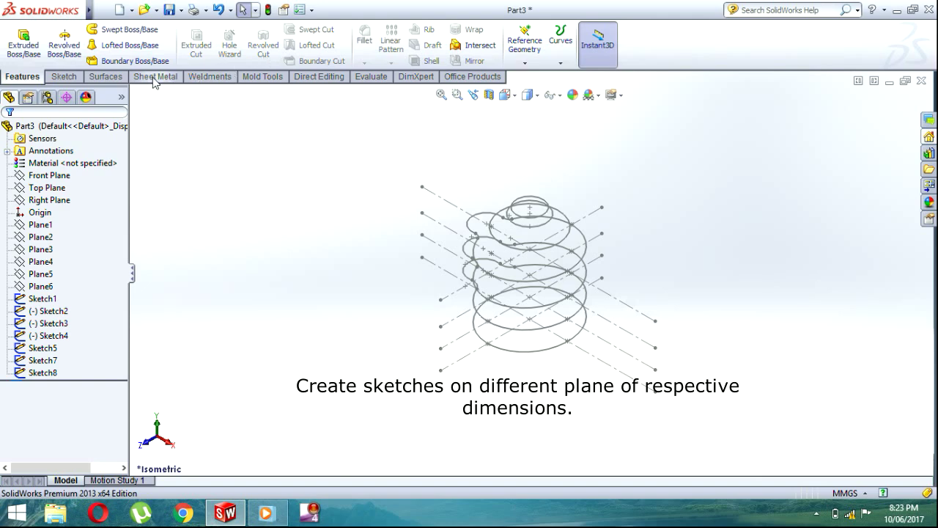
pyautogui.click(117, 77)
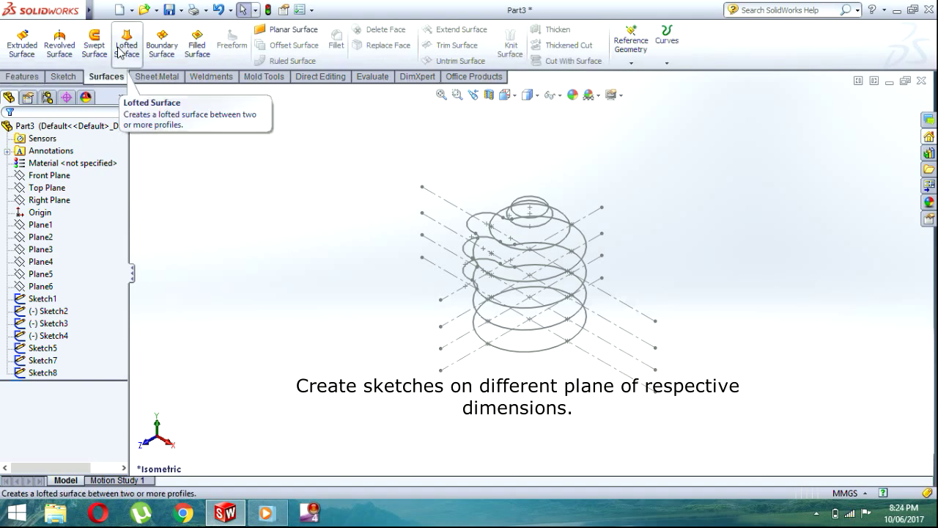
pyautogui.click(126, 44)
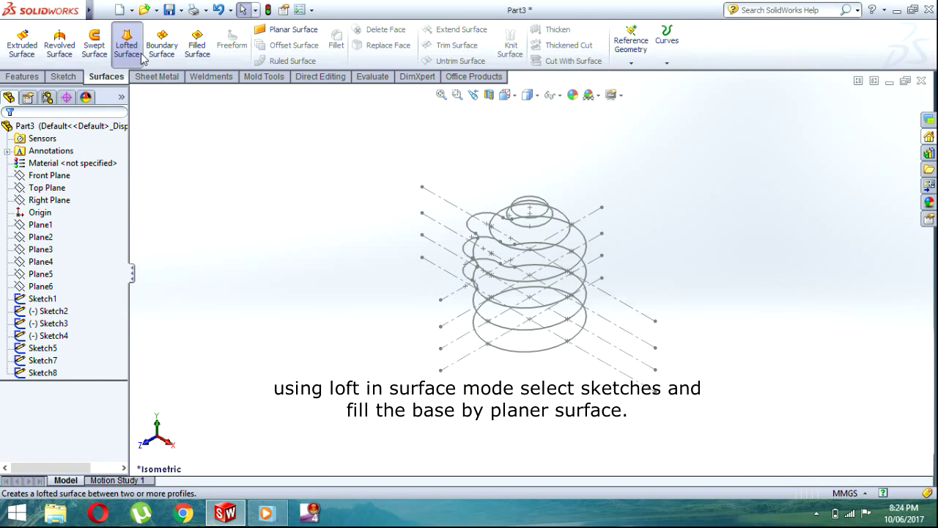
pyautogui.click(534, 340)
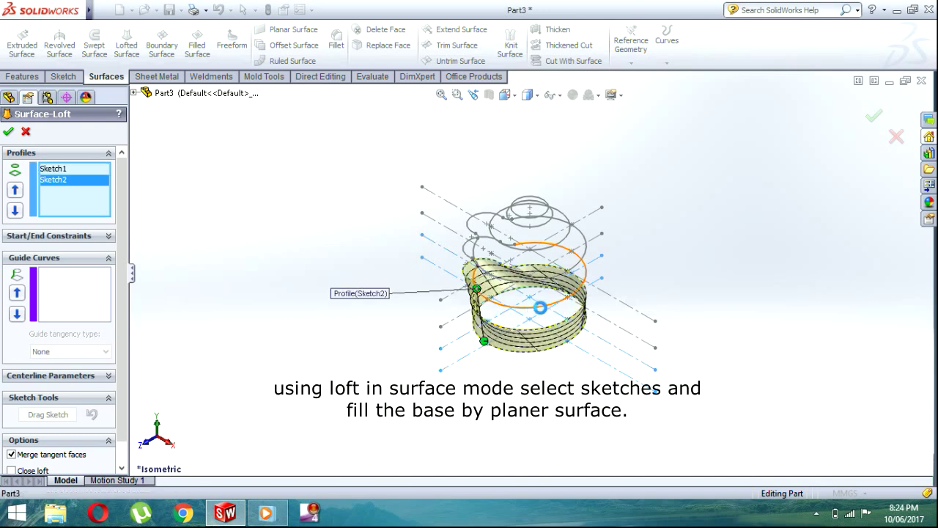
pyautogui.click(573, 280)
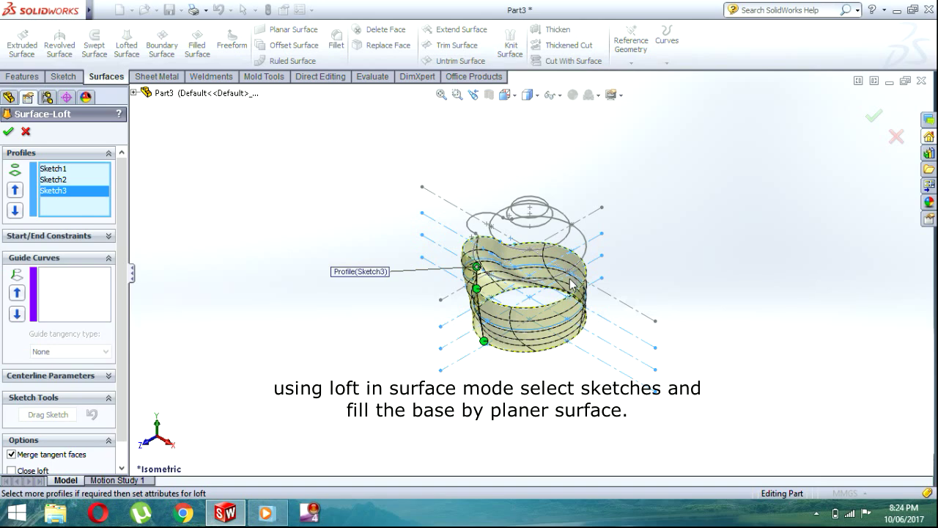
# Add the upper profiles Sketch4, Sketch5 and Sketch7 to complete Surface-Loft1.
pyautogui.scroll(-2, 548, 292)
pyautogui.moveTo(524, 353); pyautogui.dragTo(555, 342, button='middle')
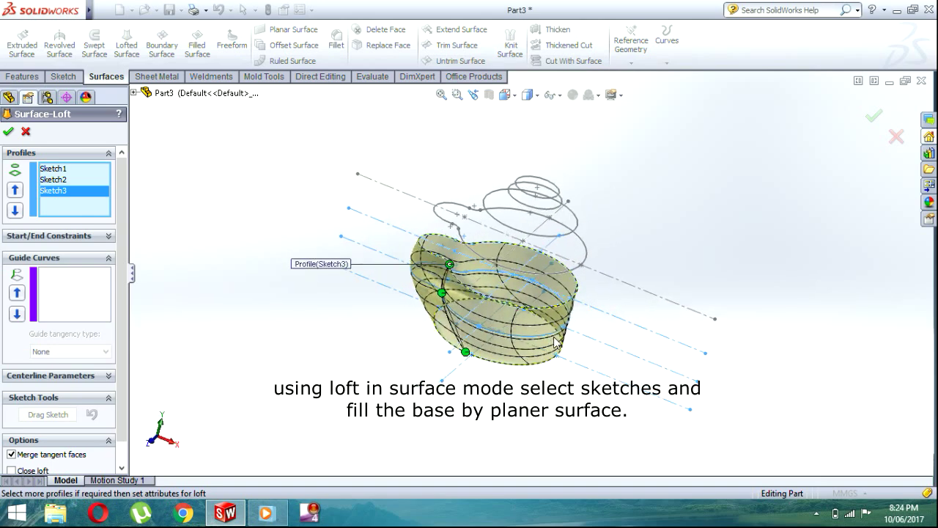
pyautogui.click(555, 277)
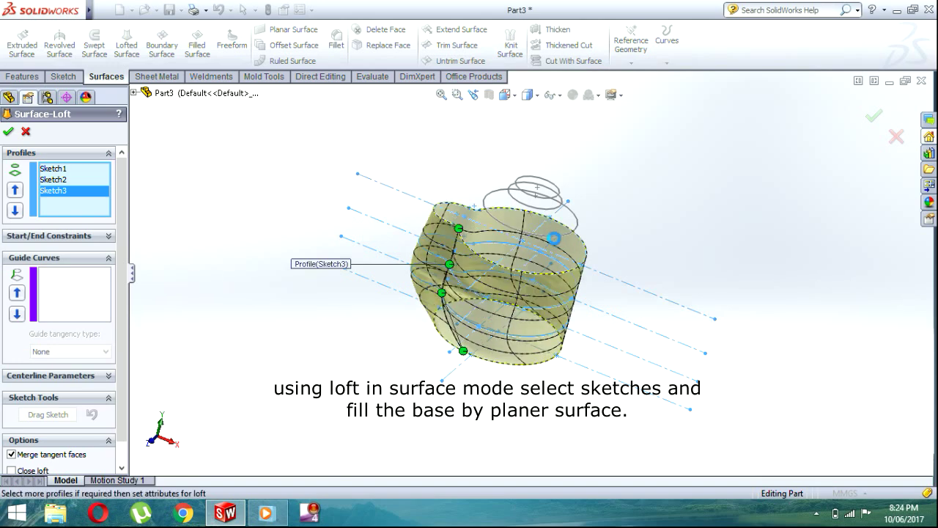
pyautogui.click(555, 241)
pyautogui.press('Return')
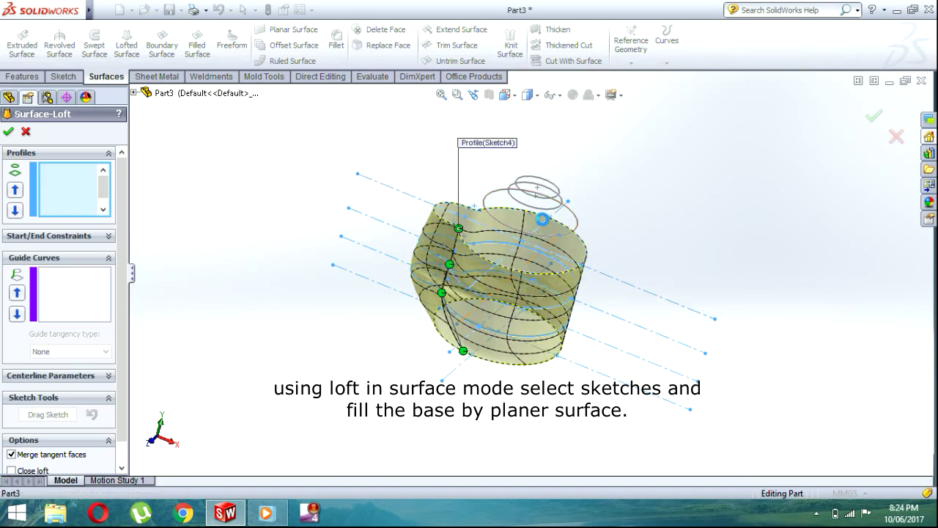
pyautogui.click(548, 213)
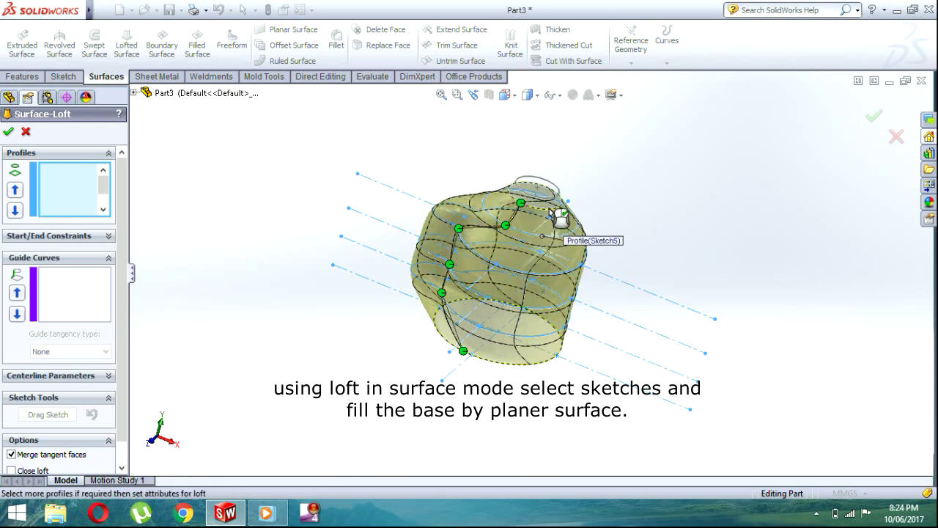
pyautogui.click(557, 206)
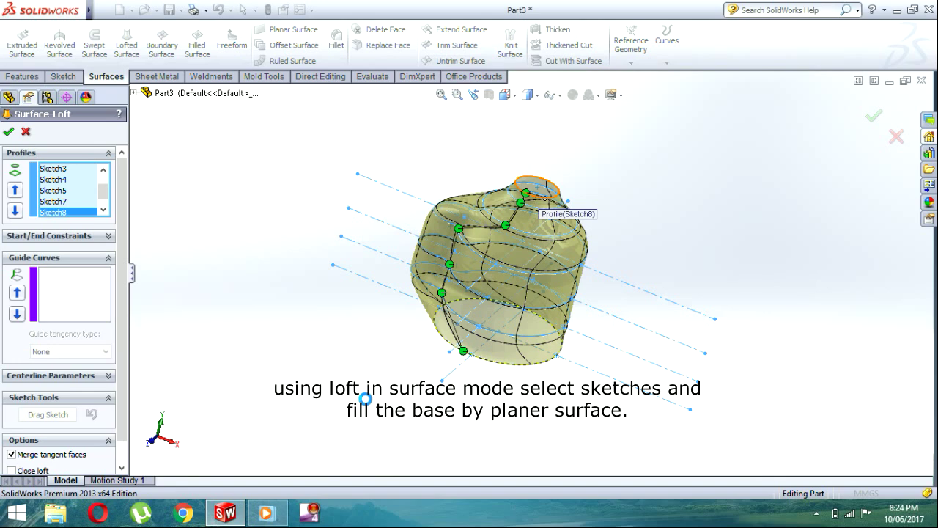
pyautogui.click(379, 351)
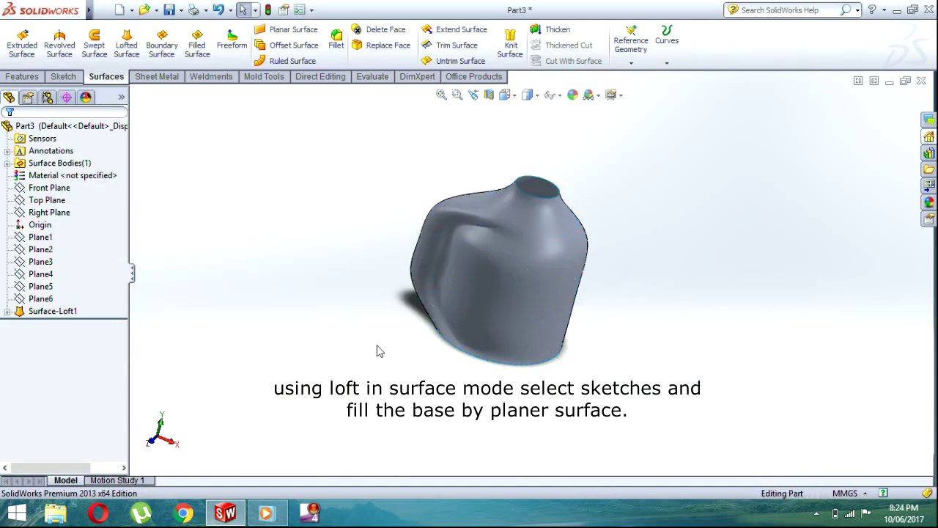
pyautogui.moveTo(355, 357)
pyautogui.mouseDown(button='middle')
pyautogui.moveTo(376, 383)
pyautogui.moveTo(365, 362)
pyautogui.moveTo(379, 342)
pyautogui.moveTo(411, 368)
pyautogui.moveTo(400, 377)
pyautogui.moveTo(417, 393)
pyautogui.moveTo(449, 410)
pyautogui.moveTo(457, 368)
pyautogui.moveTo(544, 325)
pyautogui.moveTo(494, 286)
pyautogui.moveTo(490, 299)
pyautogui.moveTo(528, 342)
pyautogui.moveTo(555, 343)
pyautogui.moveTo(544, 318)
pyautogui.moveTo(504, 316)
pyautogui.moveTo(491, 309)
pyautogui.moveTo(494, 299)
pyautogui.mouseUp(button='middle')
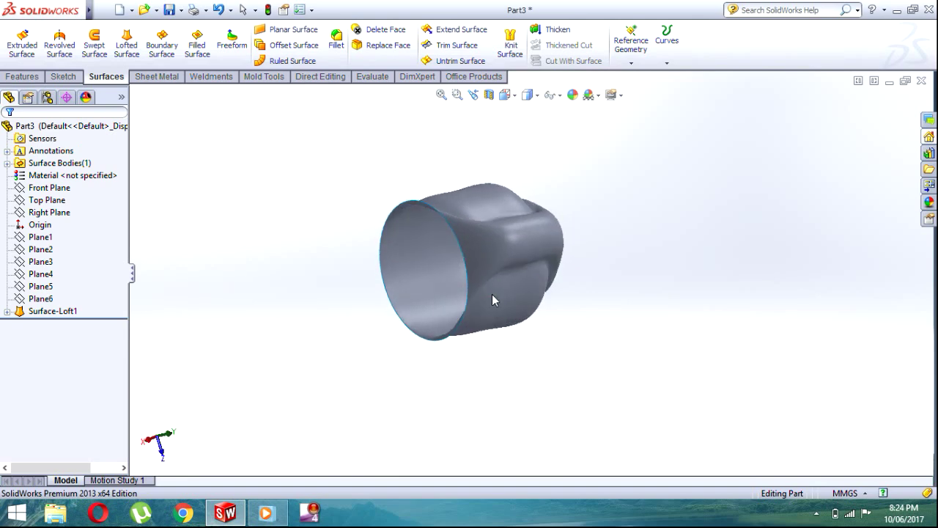
# Cap the loft's open bottom edge with a planar surface, Surface-Plane1.
pyautogui.click(292, 33)
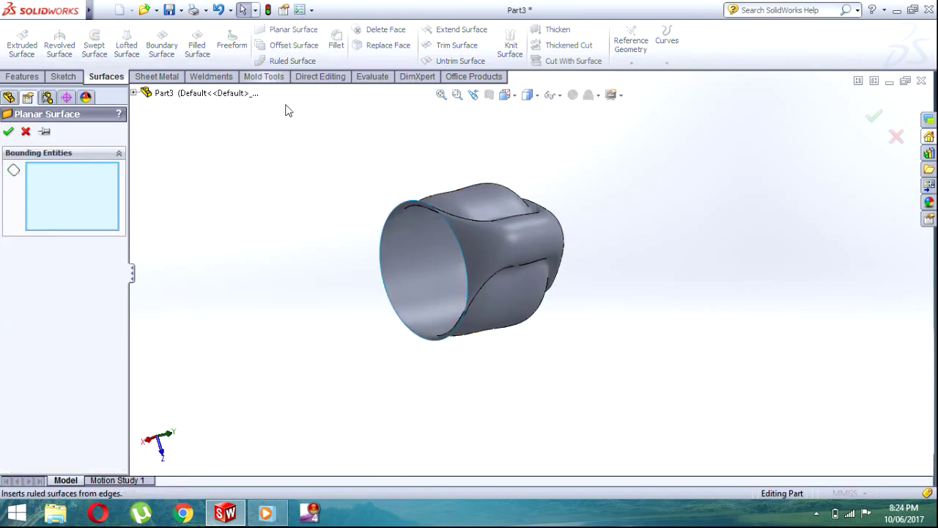
pyautogui.click(392, 220)
pyautogui.click(9, 132)
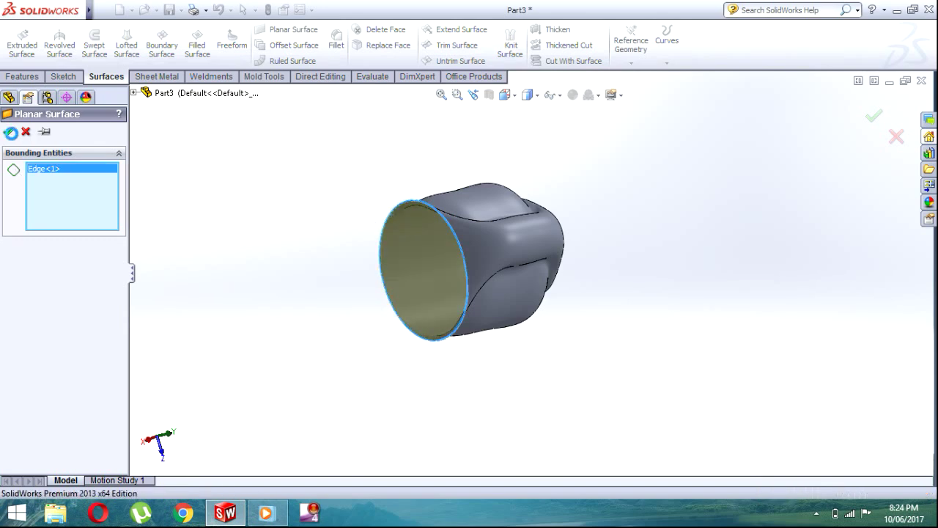
pyautogui.moveTo(308, 305)
pyautogui.mouseDown(button='middle')
pyautogui.moveTo(350, 286)
pyautogui.moveTo(376, 316)
pyautogui.moveTo(356, 389)
pyautogui.moveTo(271, 441)
pyautogui.mouseUp(button='middle')
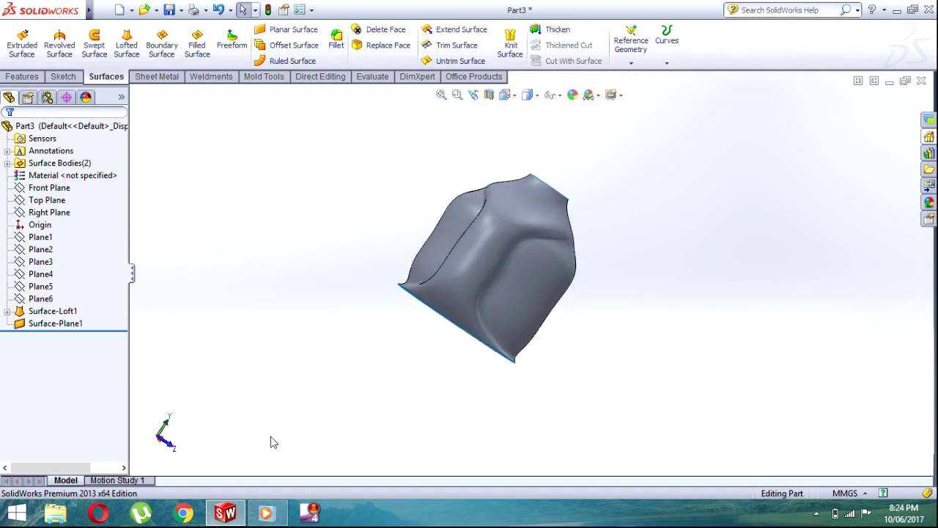
pyautogui.hotkey('ctrl', '1')
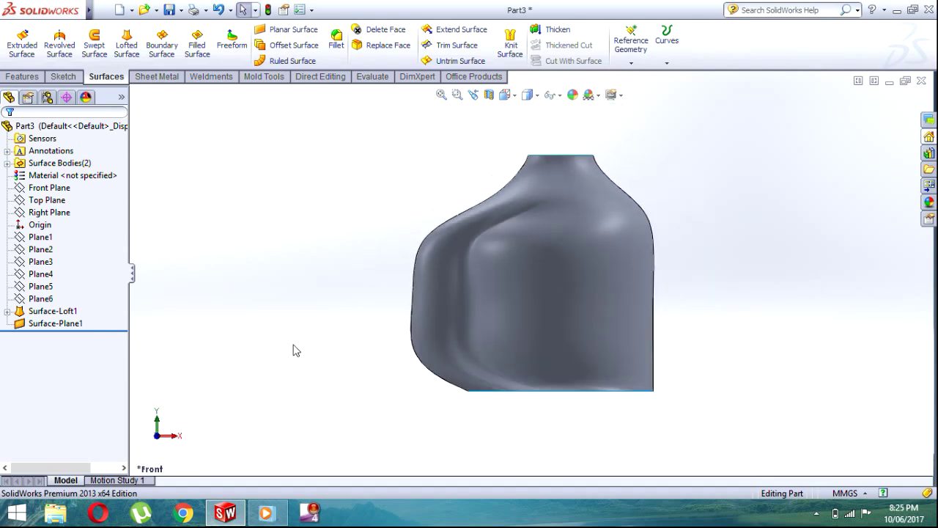
# Start a sketch on the Front Plane with a vertical centerline through the origin.
pyautogui.click(65, 77)
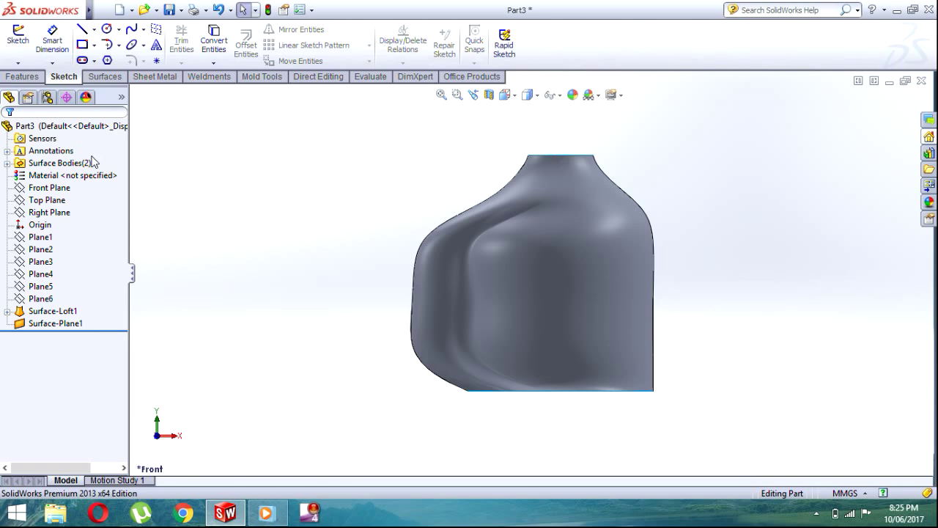
pyautogui.click(48, 188)
pyautogui.click(205, 212)
pyautogui.click(17, 37)
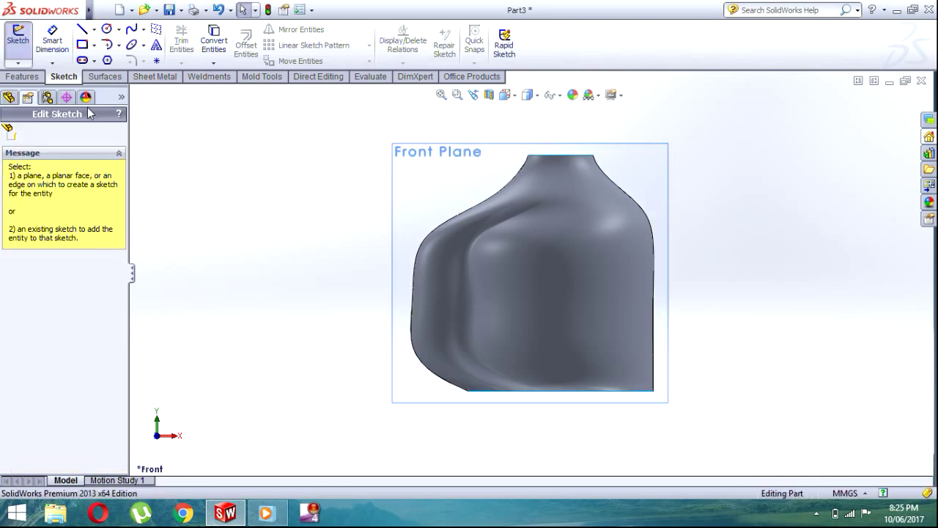
pyautogui.click(434, 183)
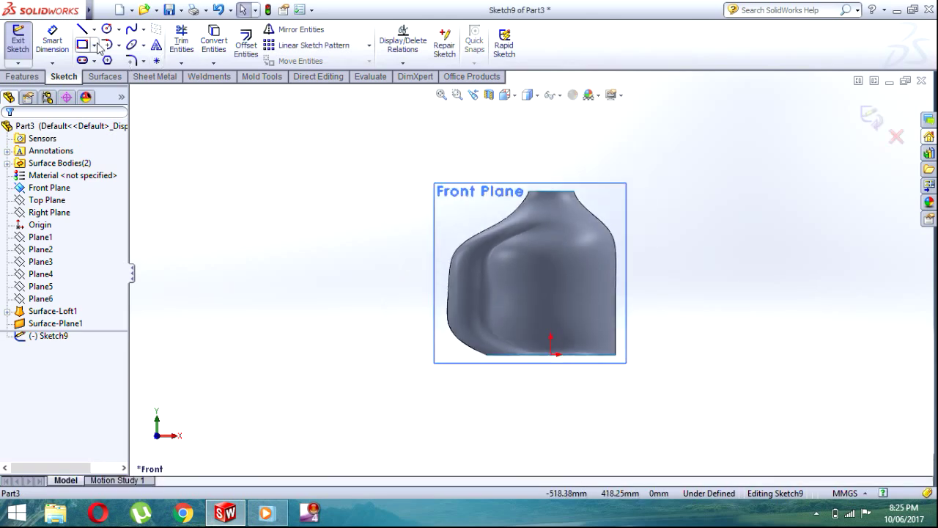
pyautogui.click(95, 29)
pyautogui.click(102, 53)
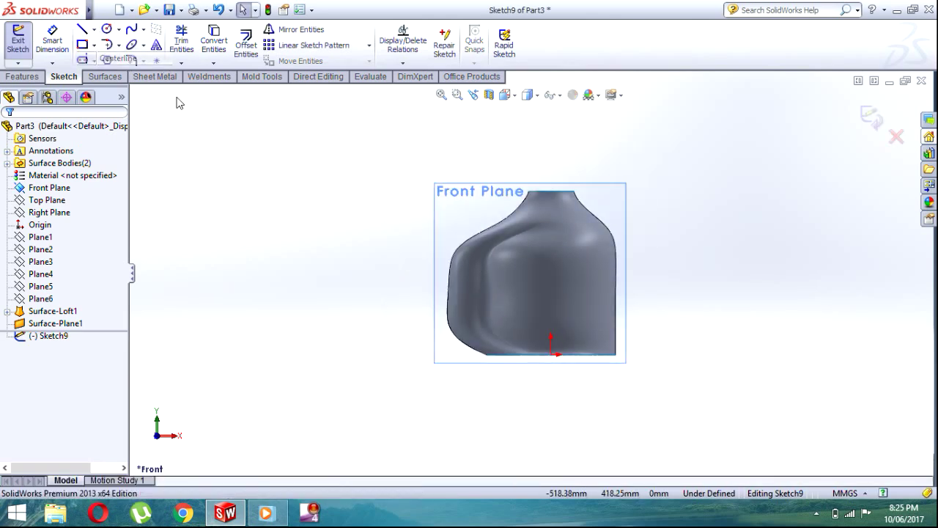
pyautogui.click(551, 148)
pyautogui.click(551, 397)
pyautogui.press('Escape')
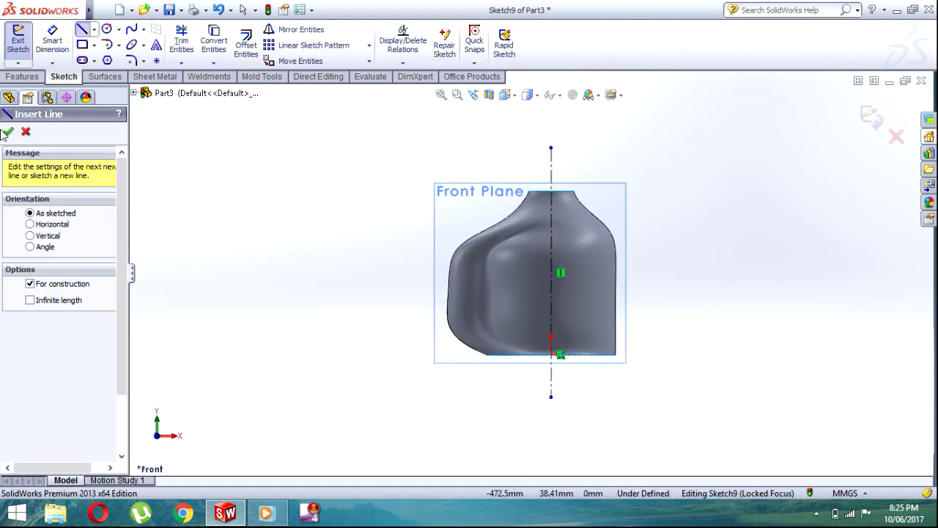
pyautogui.click(8, 133)
# Draw a slanted line across the bottle's left side, left of the centerline.
pyautogui.click(94, 31)
pyautogui.click(109, 46)
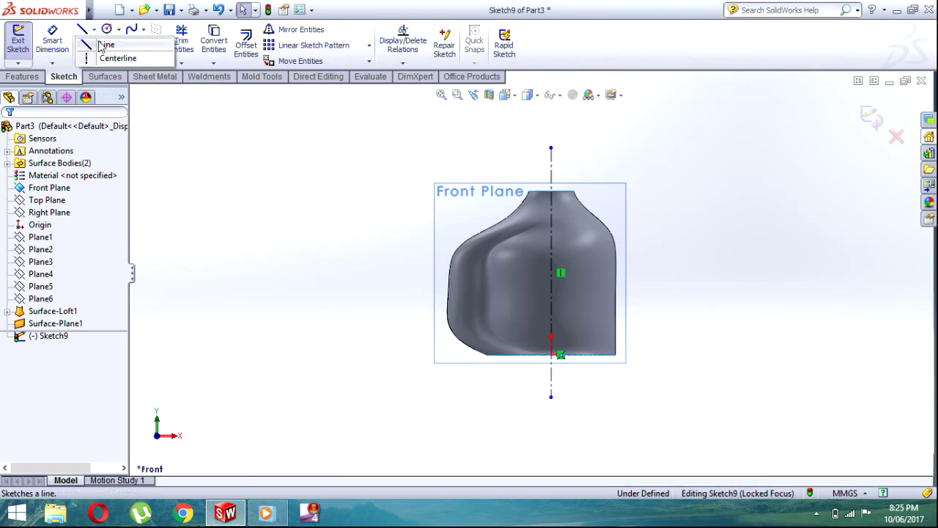
pyautogui.click(82, 30)
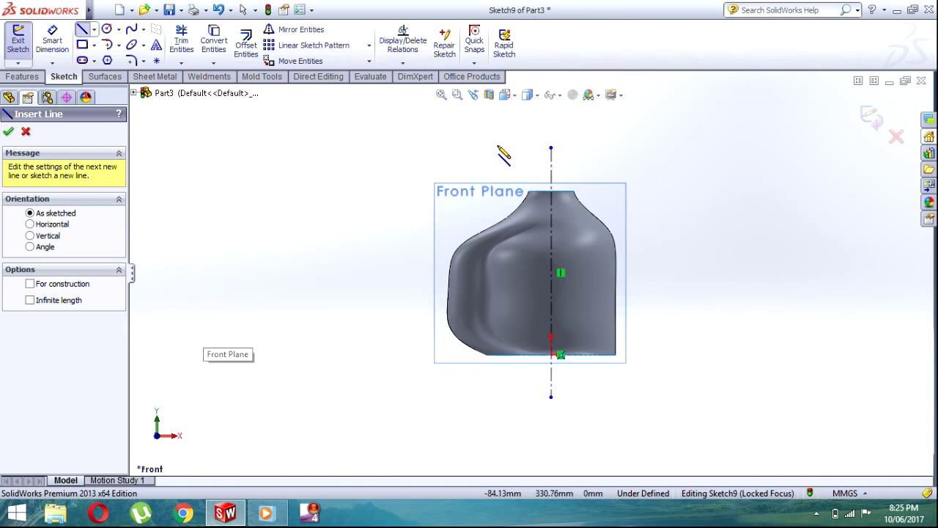
pyautogui.click(497, 149)
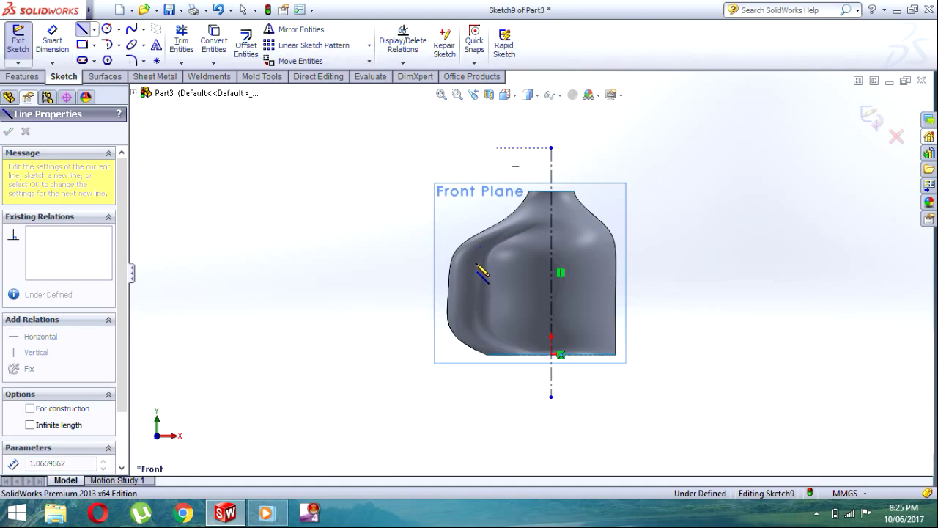
pyautogui.doubleClick(491, 401)
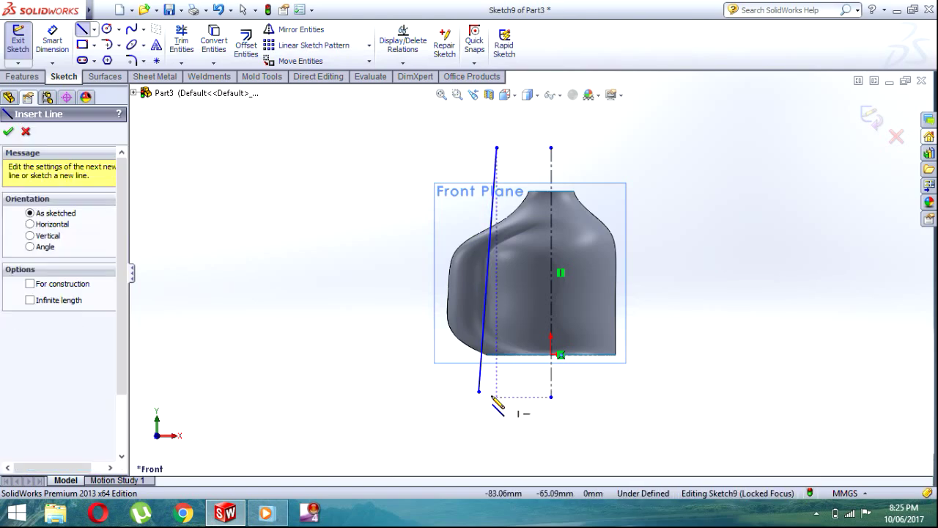
pyautogui.press('Escape')
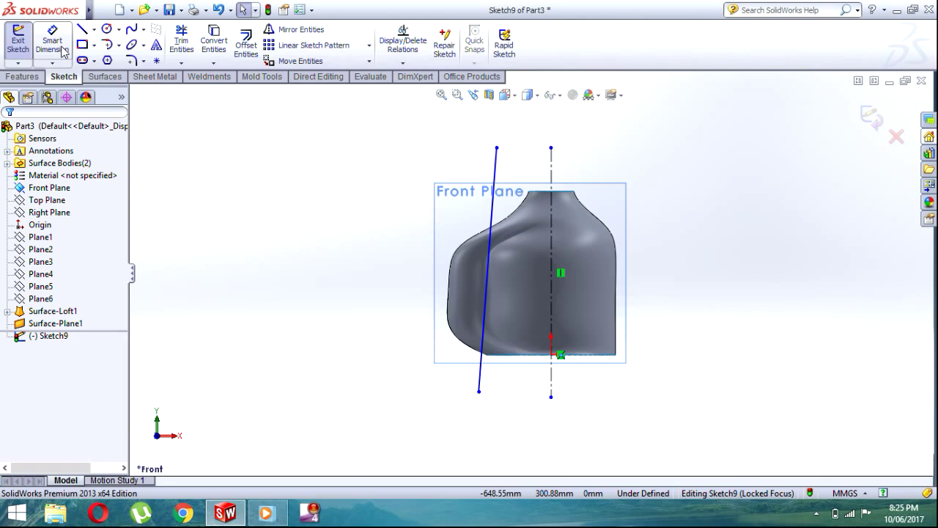
# Dimension the angle between the slanted line and the centerline as 5°.
pyautogui.click(63, 49)
pyautogui.click(497, 162)
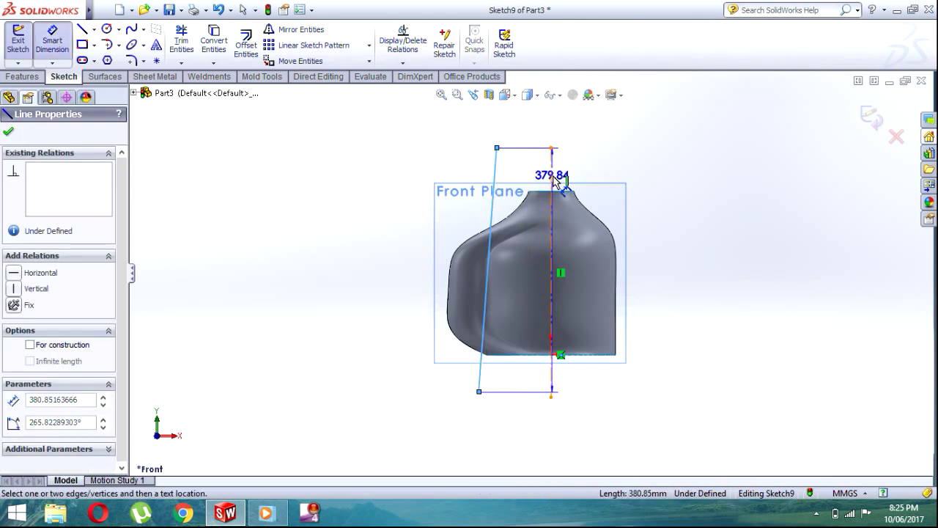
pyautogui.click(550, 197)
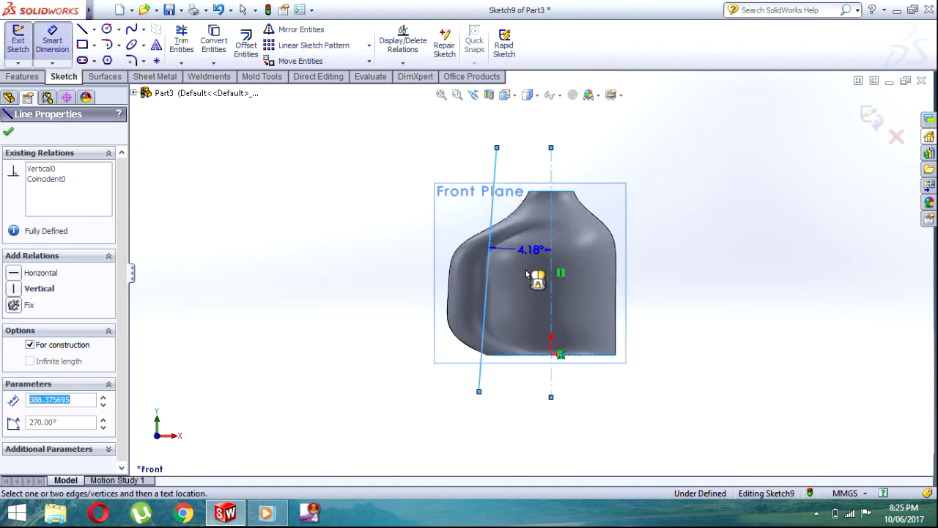
pyautogui.click(532, 172)
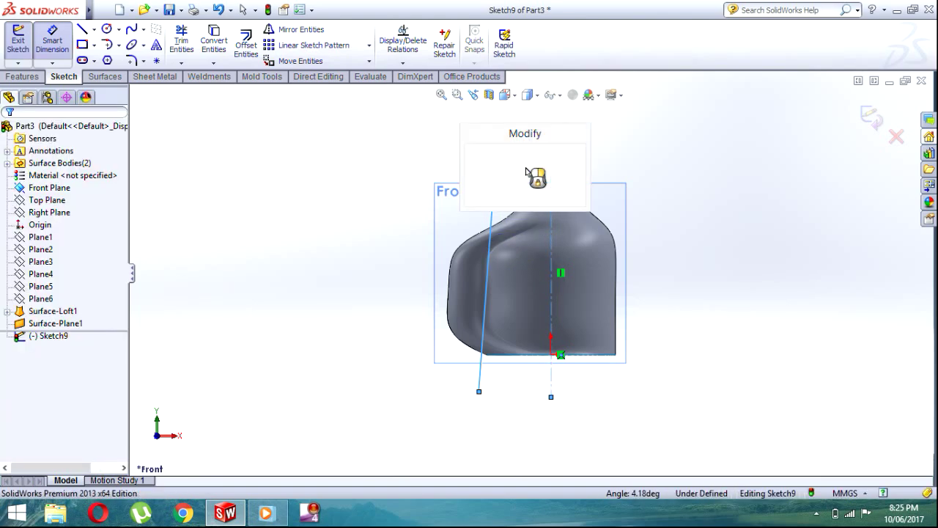
pyautogui.write('5')
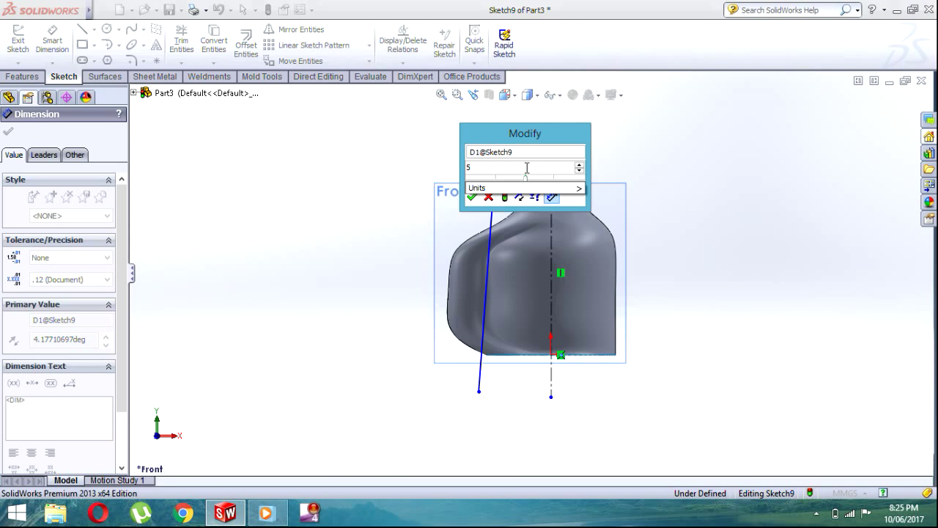
pyautogui.press('Return')
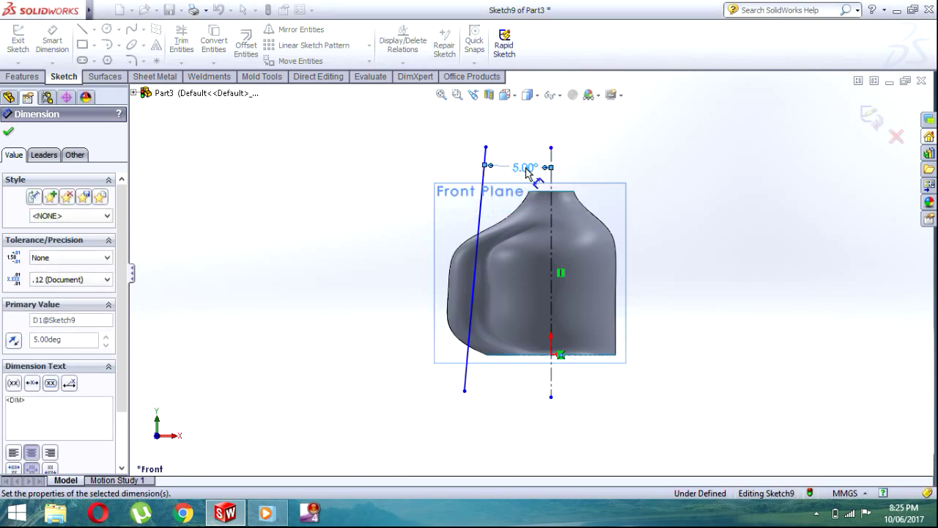
pyautogui.press('Escape')
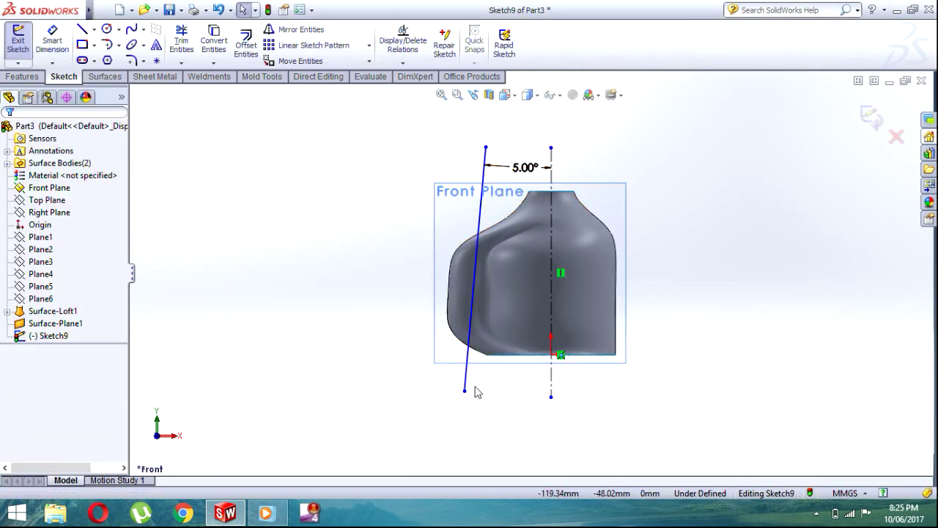
pyautogui.click(52, 40)
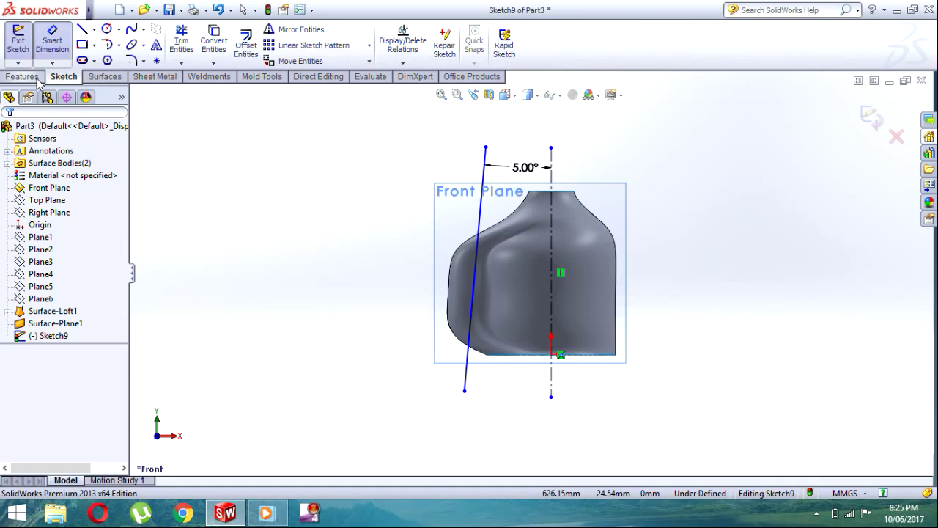
# Draw a straight slot along the slanted line.
pyautogui.click(82, 61)
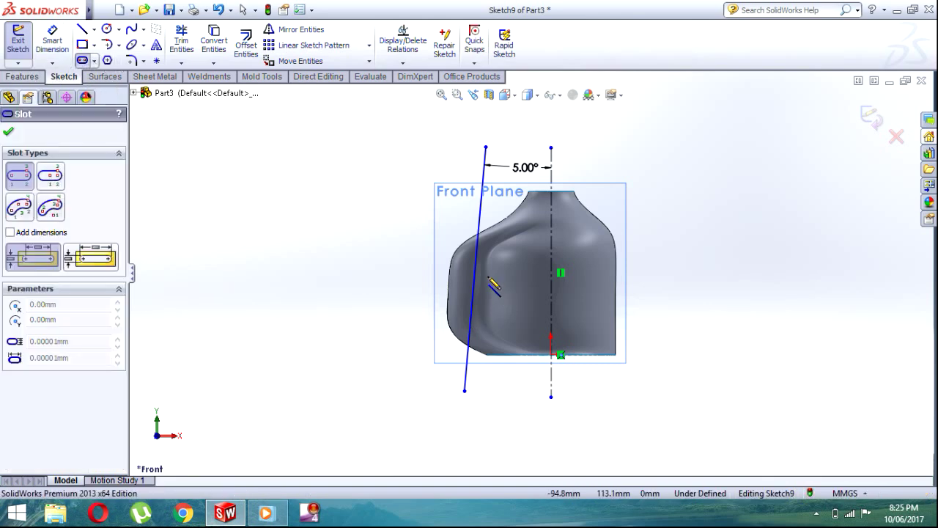
pyautogui.click(475, 263)
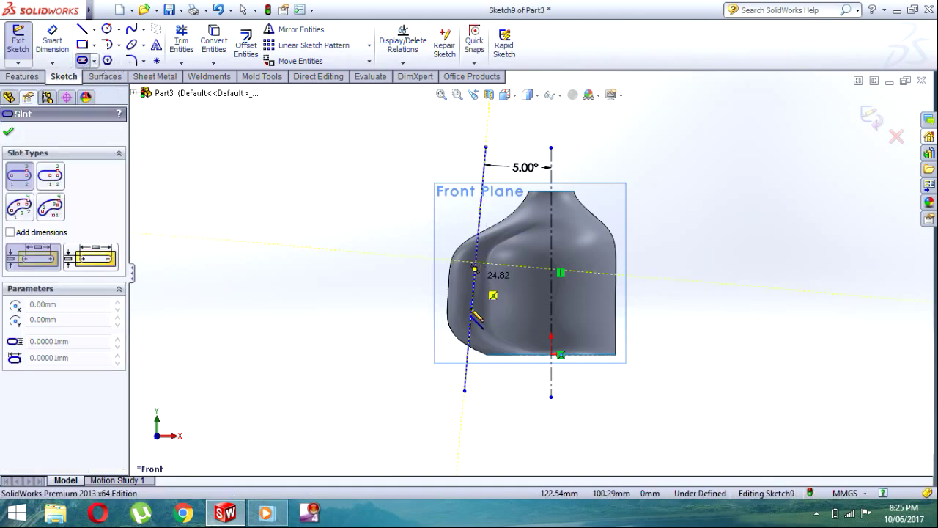
pyautogui.click(469, 322)
pyautogui.click(483, 332)
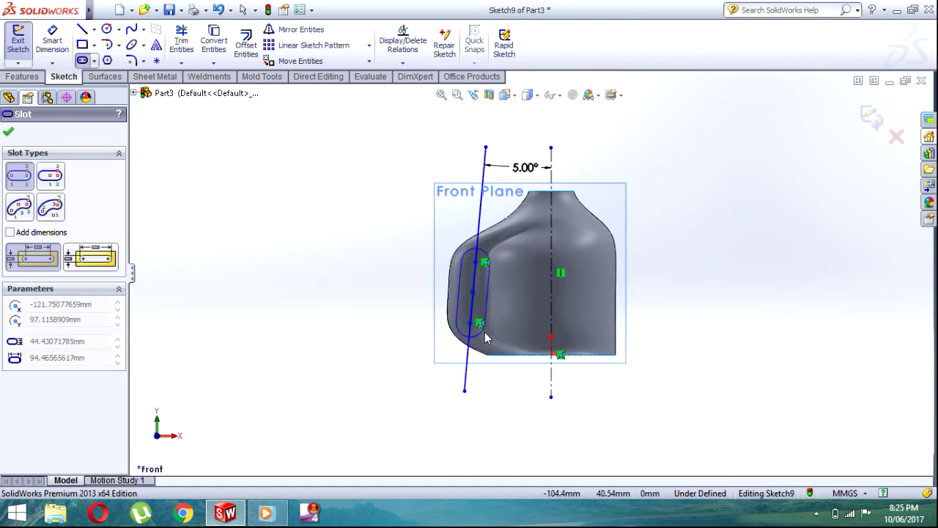
pyautogui.click(9, 131)
# Dimension the slot with a 95 length and R15 end radius.
pyautogui.click(51, 51)
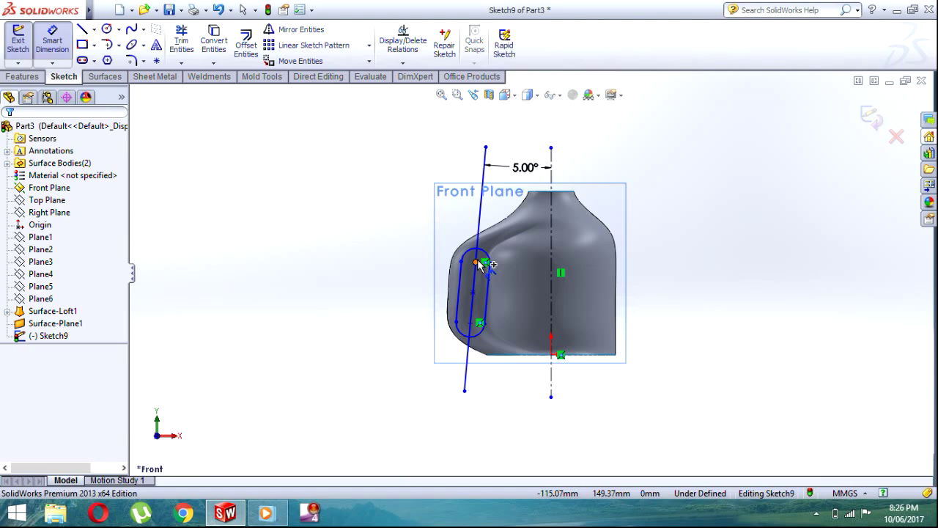
pyautogui.click(481, 320)
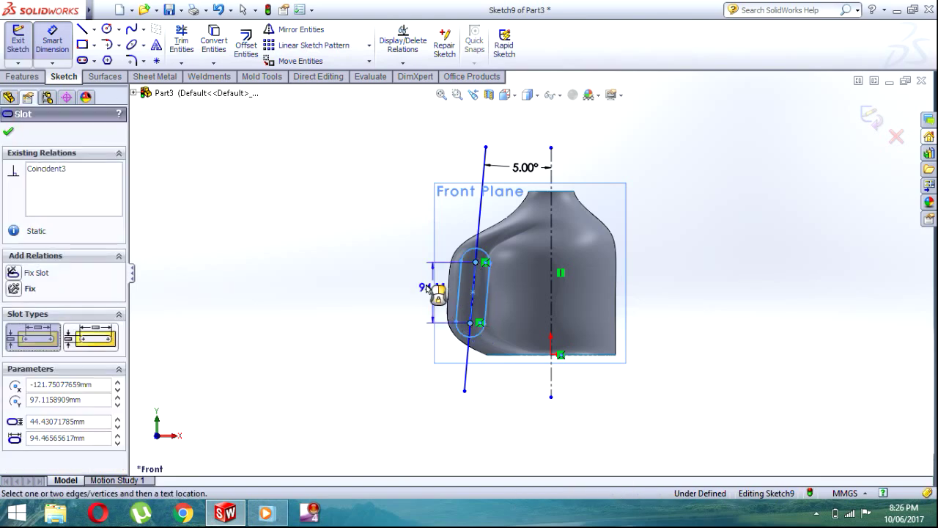
pyautogui.click(421, 288)
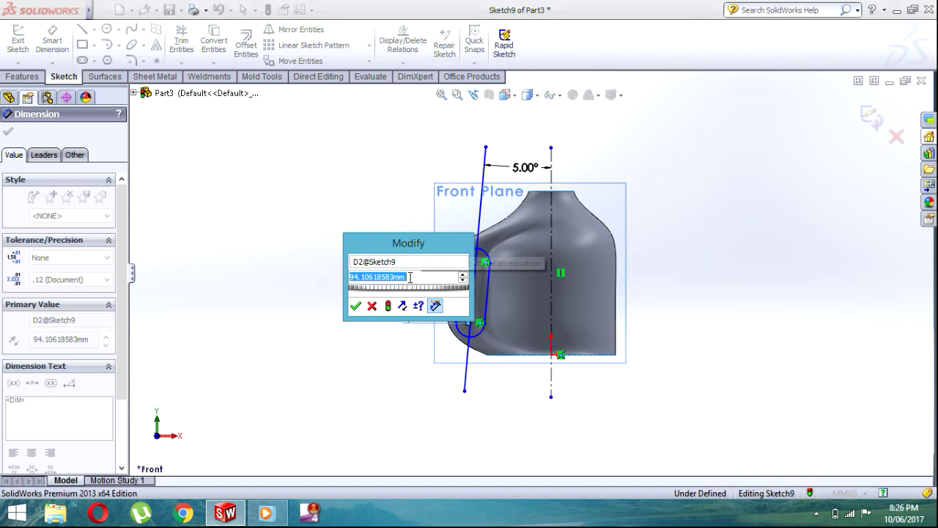
pyautogui.write('95')
pyautogui.press('Return')
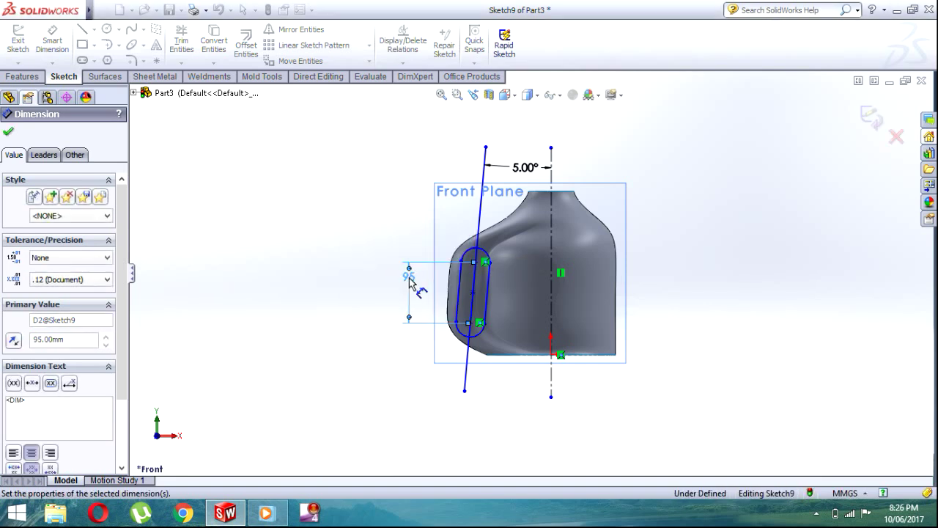
pyautogui.click(471, 256)
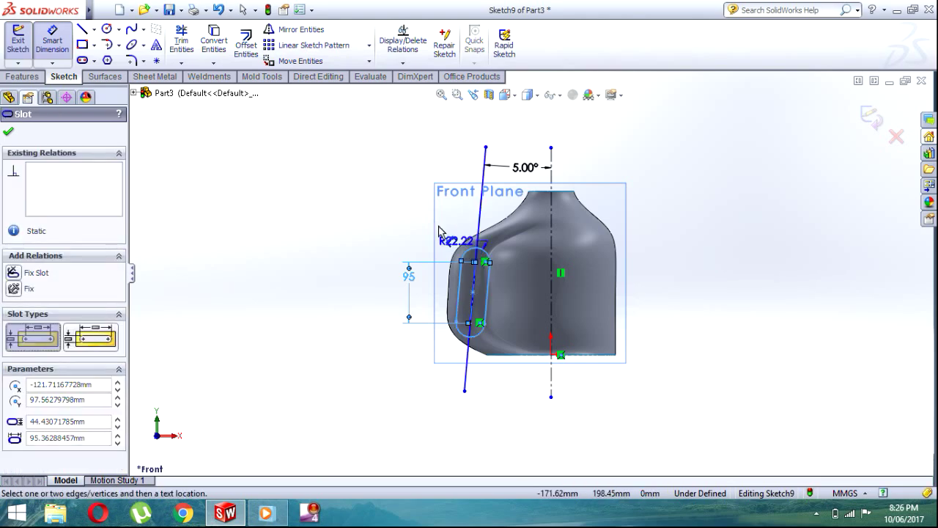
pyautogui.click(419, 217)
pyautogui.write('15')
pyautogui.press('Return')
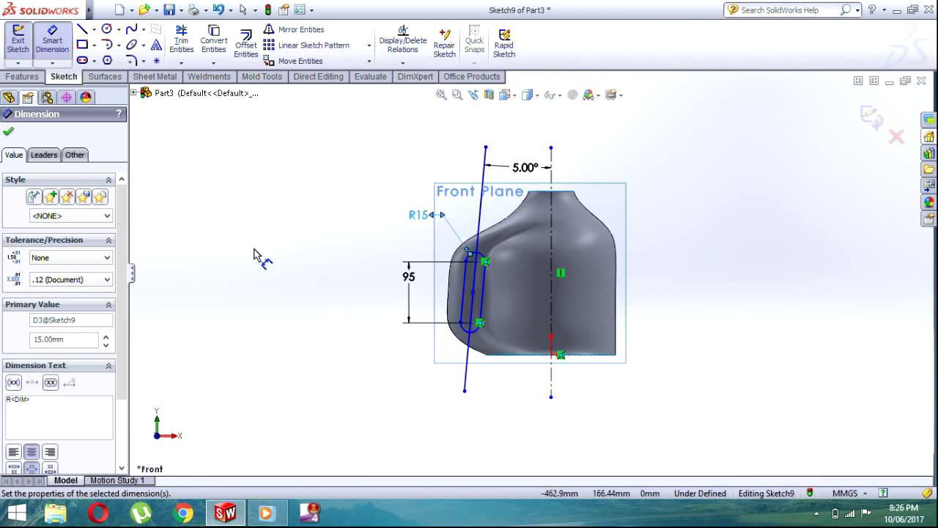
# Set the slanted line's lower end 128 from the centerline.
pyautogui.click(473, 330)
pyautogui.click(551, 328)
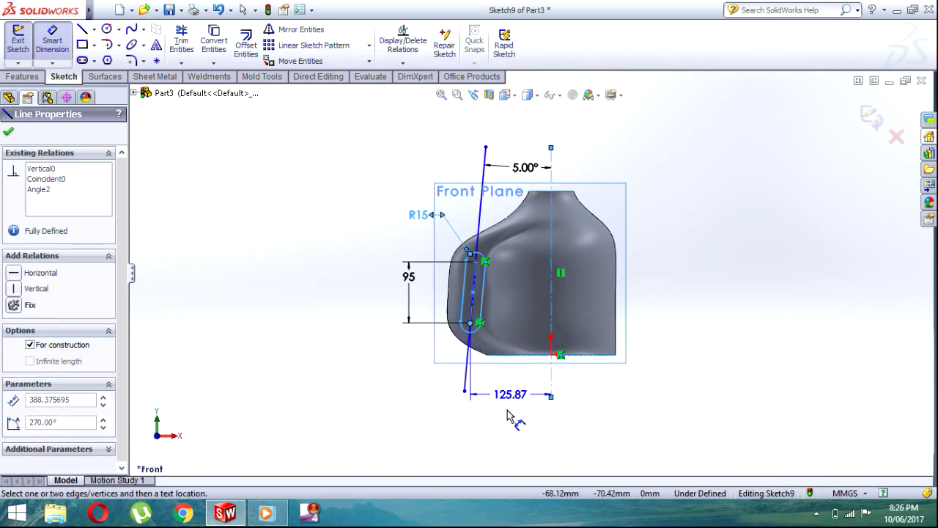
pyautogui.click(511, 390)
pyautogui.write('128')
pyautogui.press('Return')
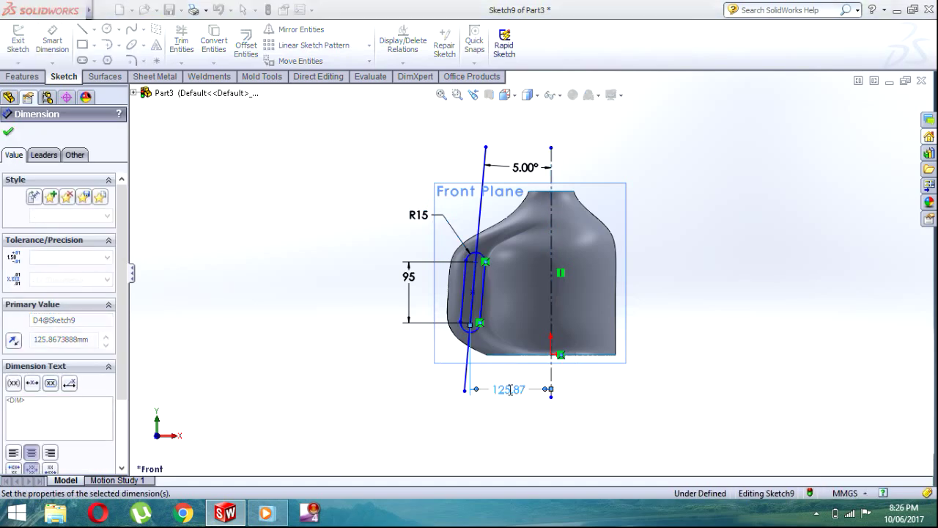
pyautogui.click(8, 133)
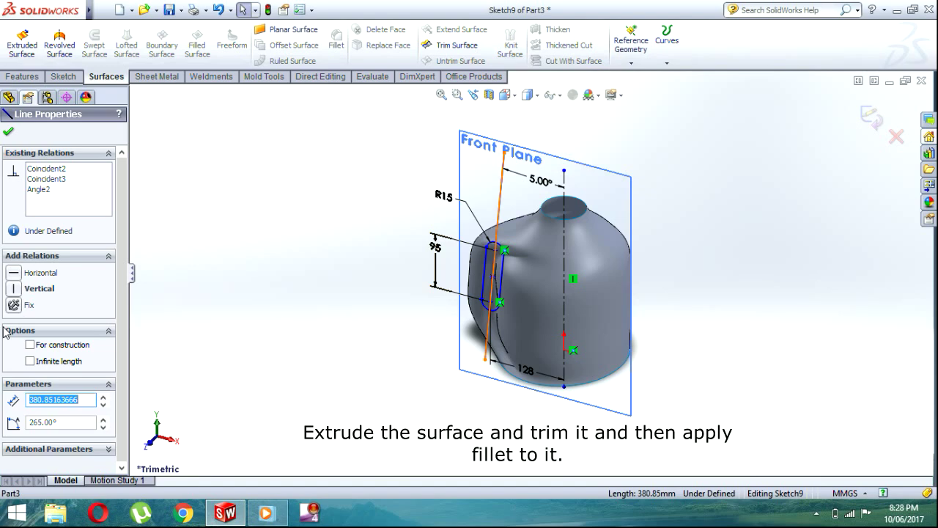
# Make the slanted line construction and extrude the slot as a 100 mm Mid Plane surface.
pyautogui.click(33, 345)
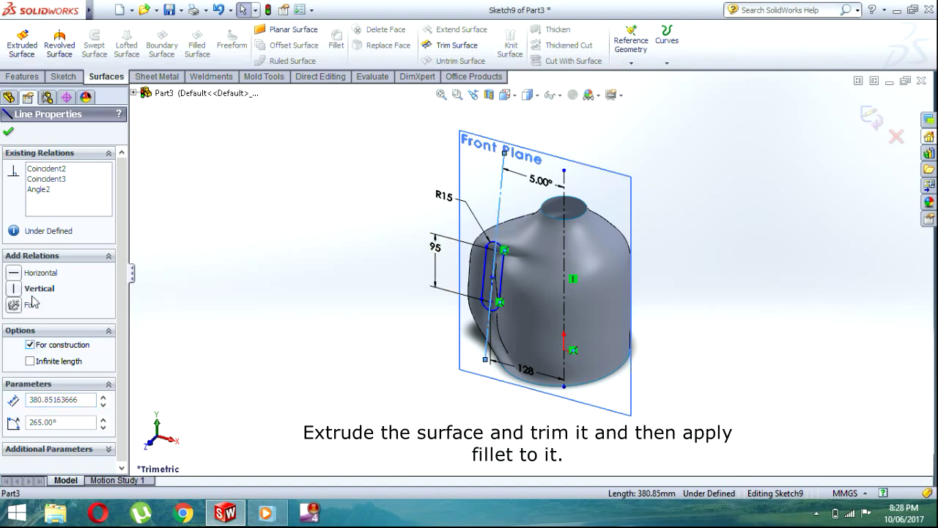
pyautogui.click(9, 132)
pyautogui.click(22, 44)
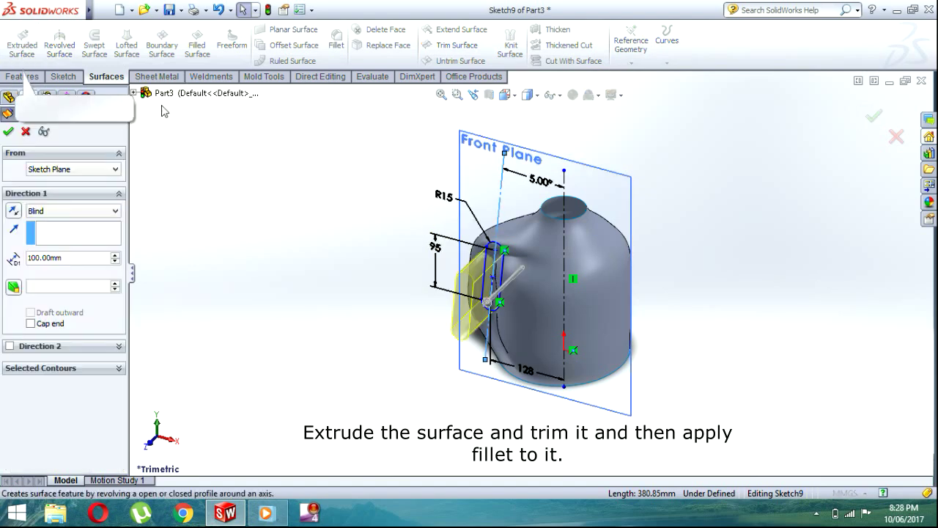
pyautogui.click(96, 208)
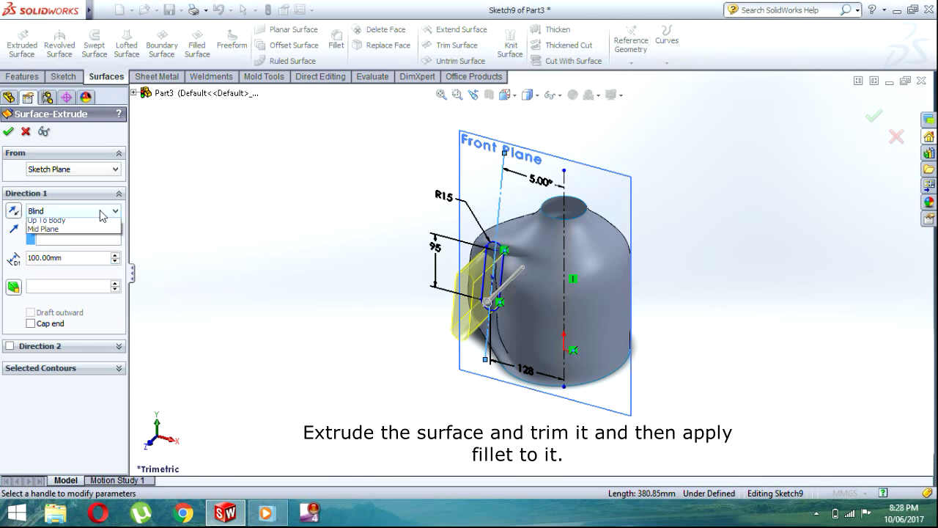
pyautogui.click(90, 268)
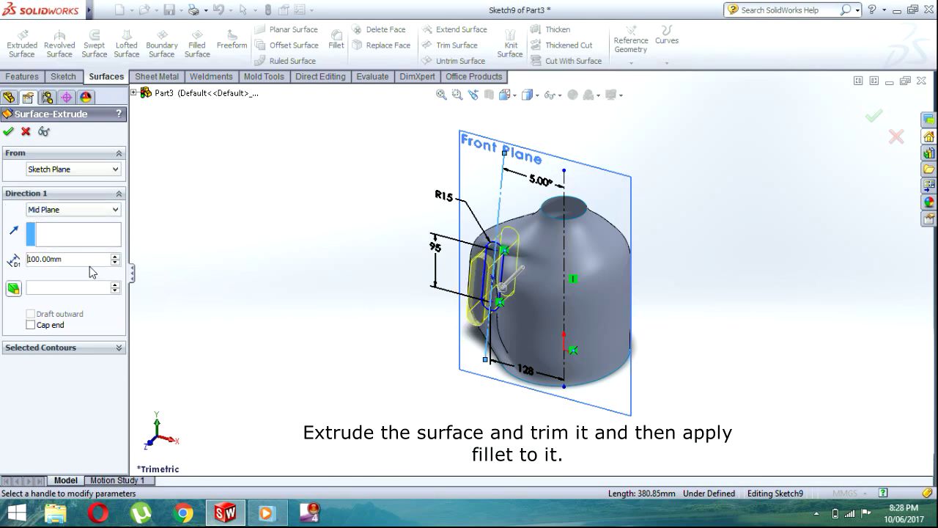
pyautogui.click(9, 132)
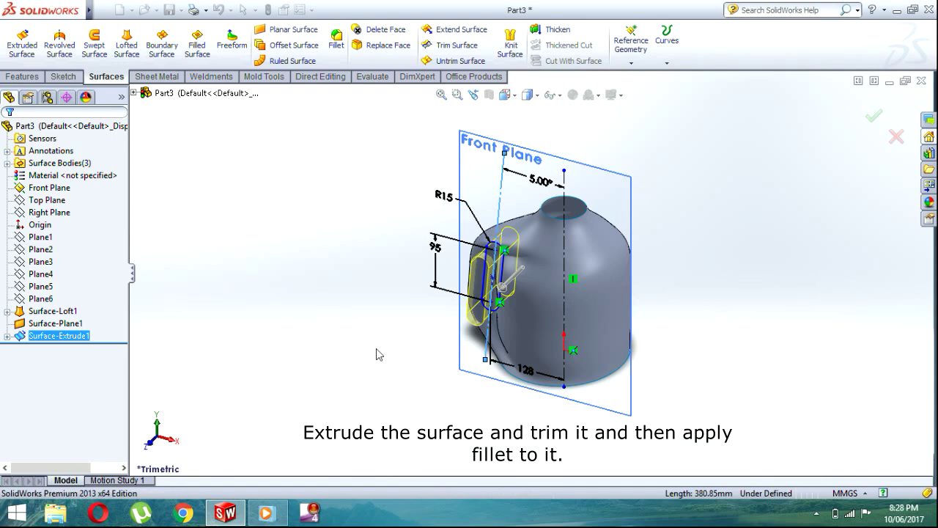
# Start a Trim Surface with the extruded slot as trim tool, picking bottle regions to keep.
pyautogui.click(451, 46)
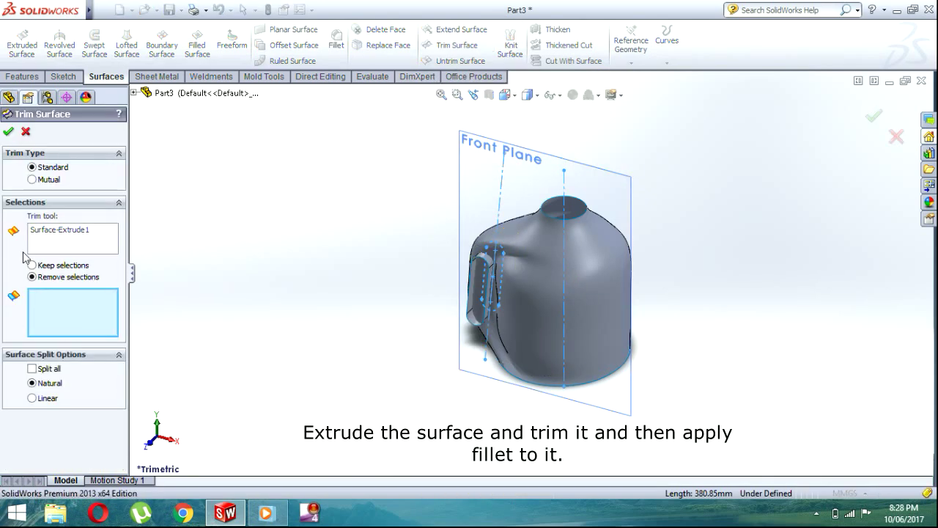
pyautogui.click(82, 232)
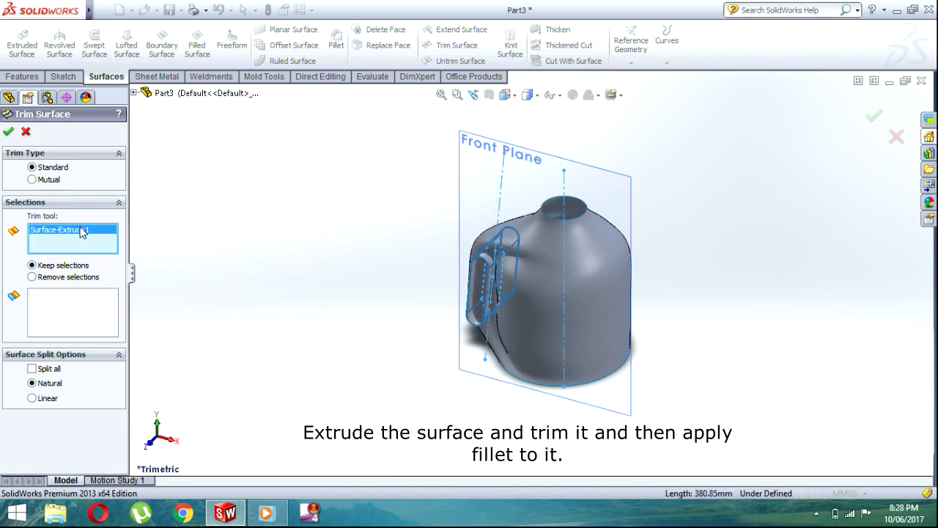
pyautogui.press('Delete')
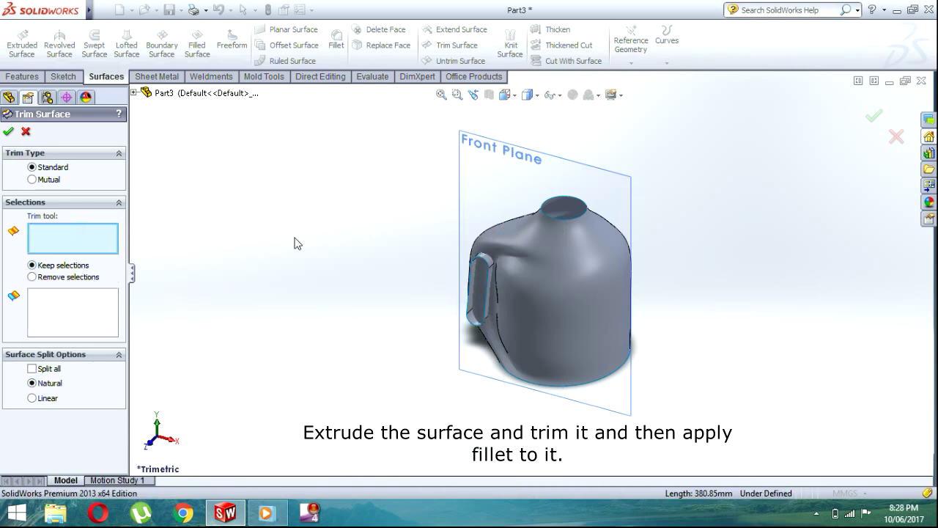
pyautogui.click(478, 299)
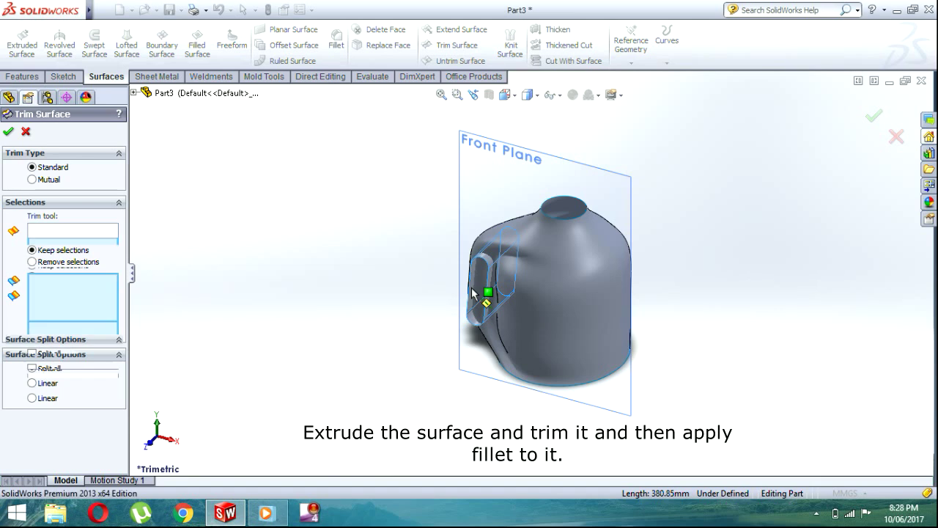
pyautogui.click(521, 329)
pyautogui.moveTo(378, 305)
pyautogui.mouseDown(button='middle')
pyautogui.moveTo(398, 305)
pyautogui.moveTo(385, 310)
pyautogui.moveTo(375, 298)
pyautogui.moveTo(385, 277)
pyautogui.moveTo(410, 268)
pyautogui.mouseUp(button='middle')
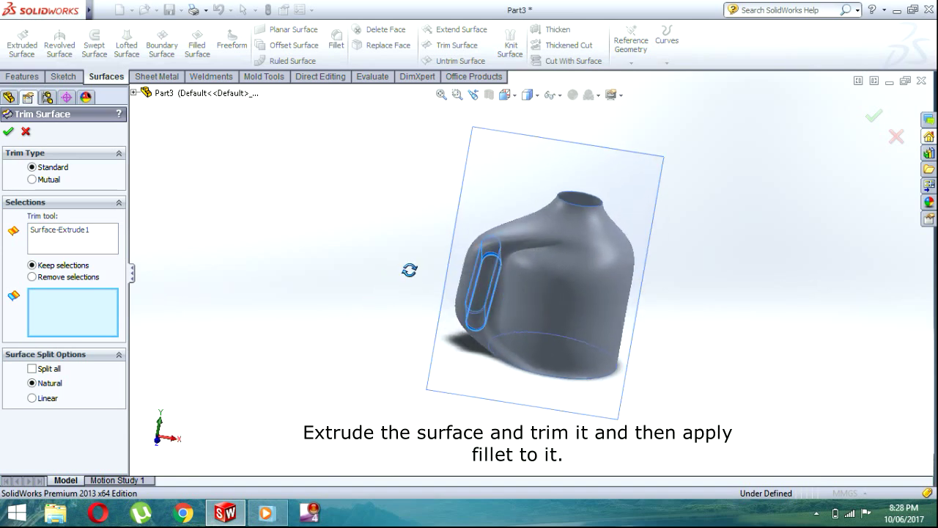
pyautogui.click(587, 306)
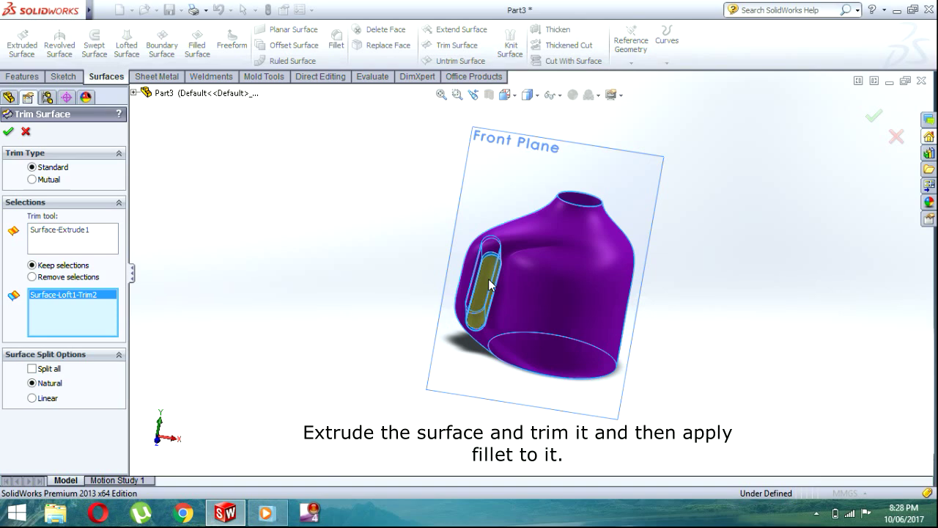
# Clear the chosen pieces and trim tool from the trim.
pyautogui.scroll(-2, 488, 278)
pyautogui.scroll(-4, 495, 308)
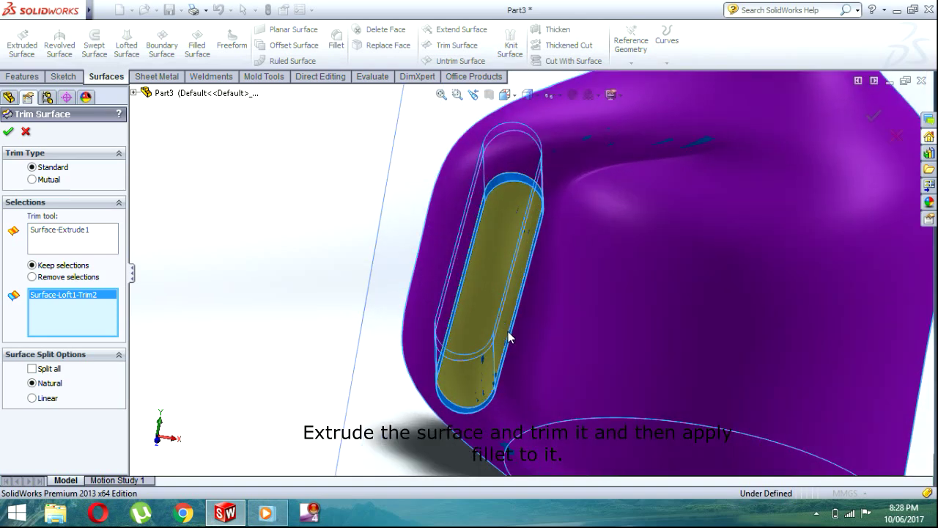
pyautogui.moveTo(345, 342); pyautogui.dragTo(396, 356, button='middle')
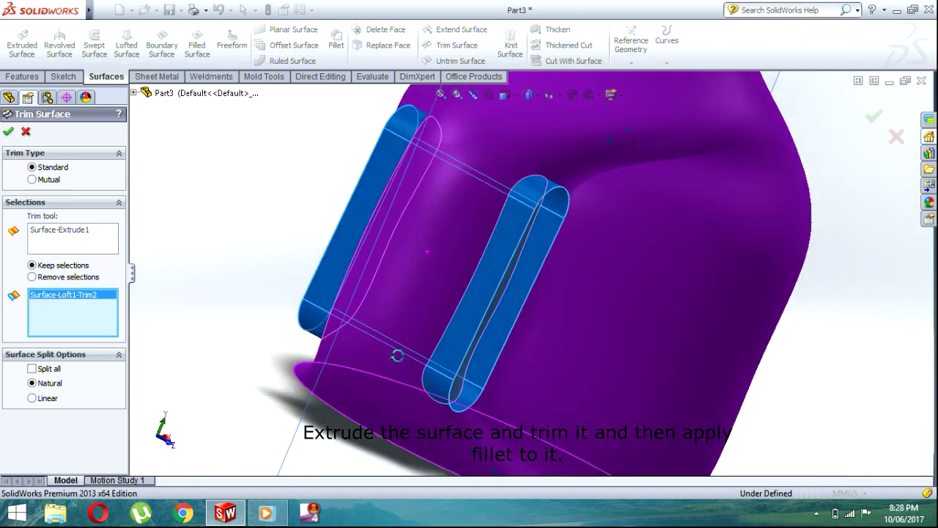
pyautogui.rightClick(79, 300)
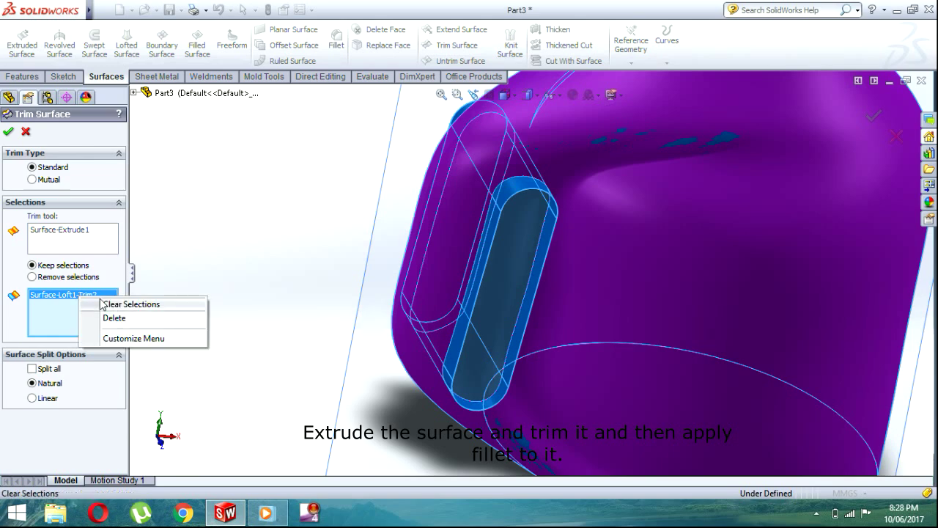
pyautogui.click(103, 304)
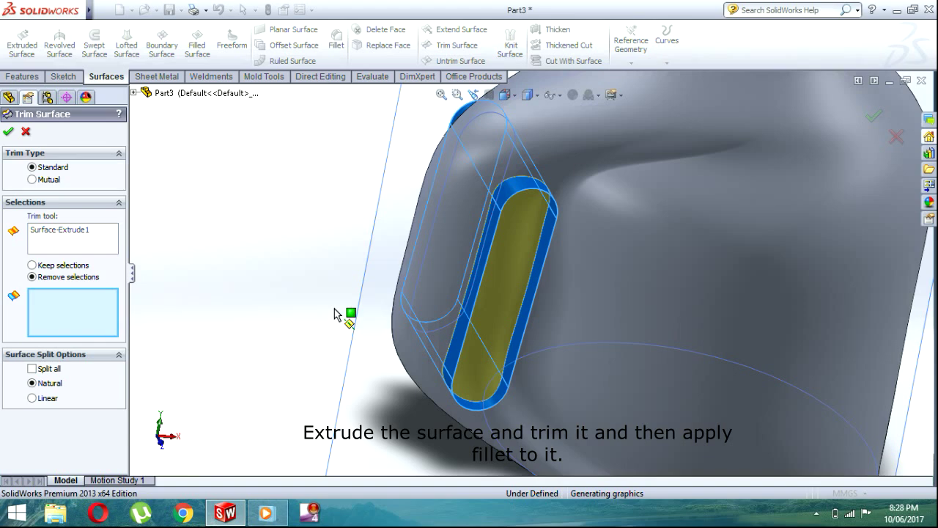
pyautogui.moveTo(342, 314); pyautogui.dragTo(492, 316, button='middle')
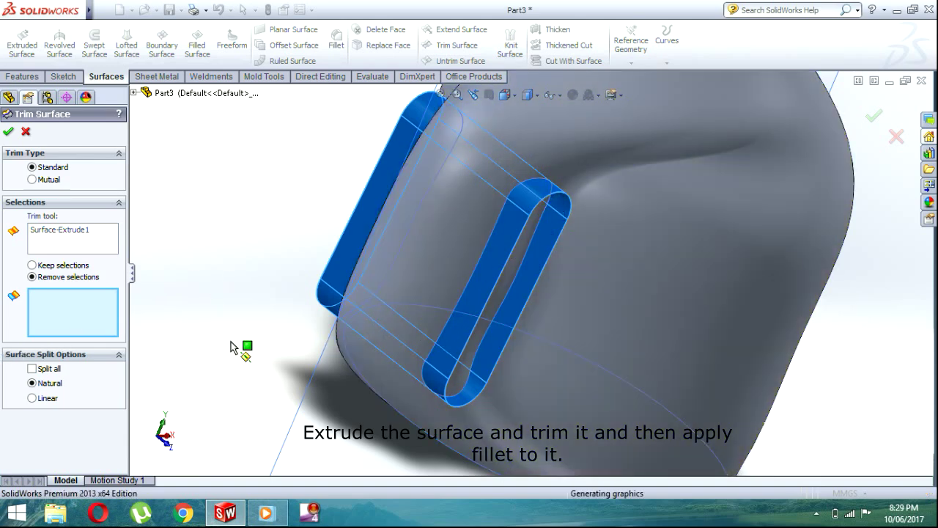
pyautogui.moveTo(247, 345); pyautogui.dragTo(194, 343, button='middle')
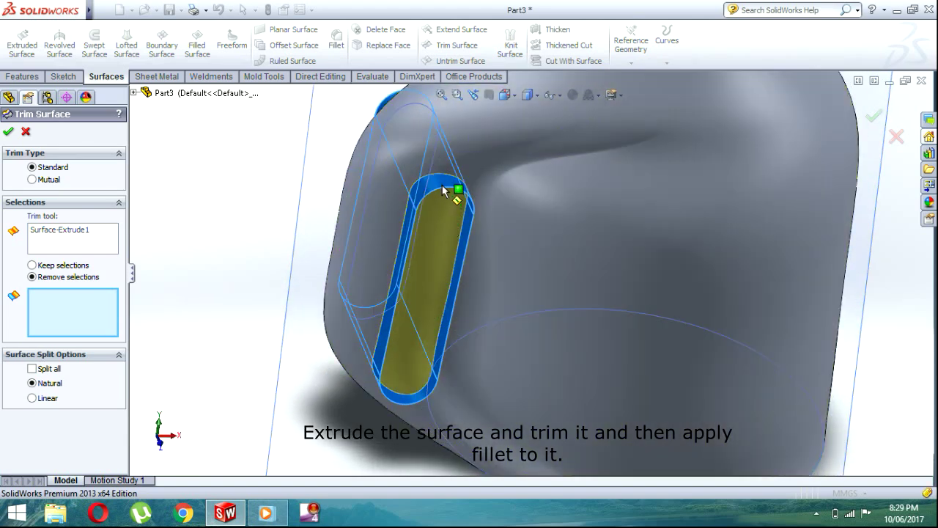
# Swap the trim tool to Surface-Loft1, mark slot wall pieces, then reset the selections.
pyautogui.click(75, 237)
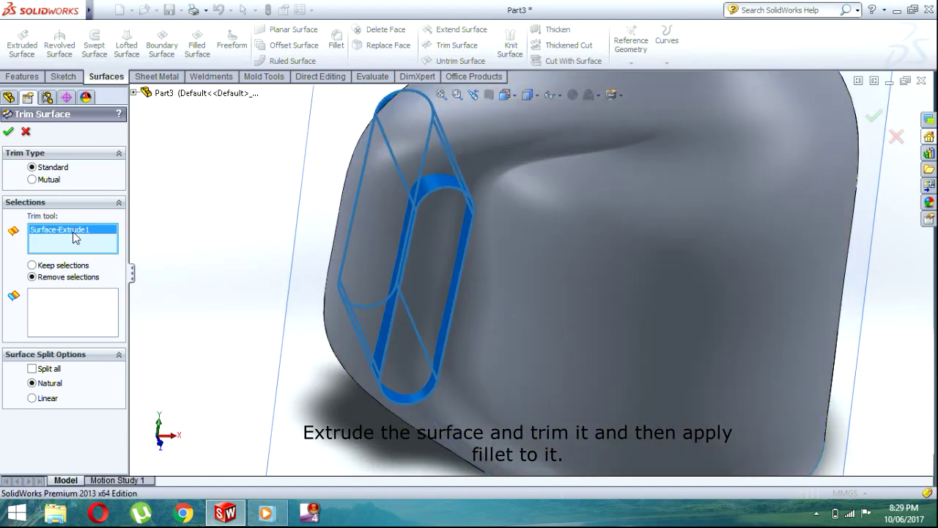
pyautogui.rightClick(74, 236)
pyautogui.click(77, 255)
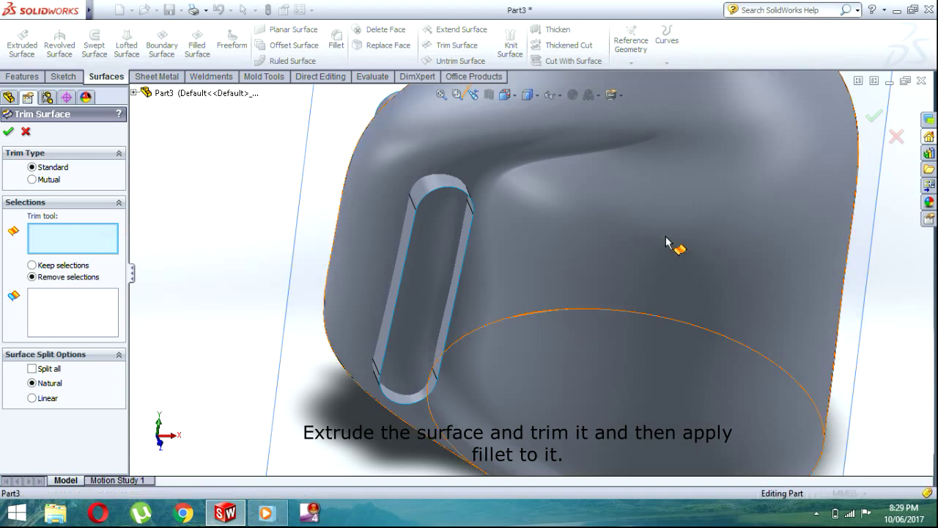
pyautogui.click(670, 242)
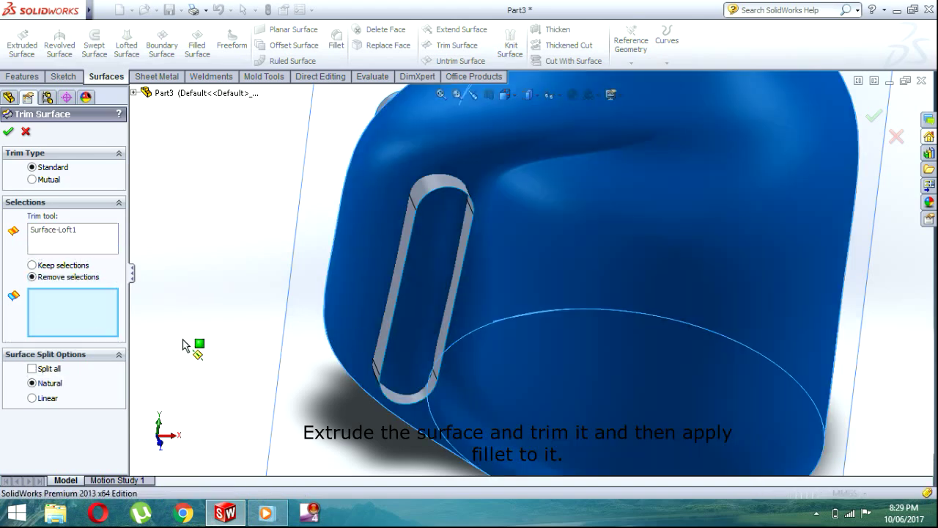
pyautogui.click(450, 313)
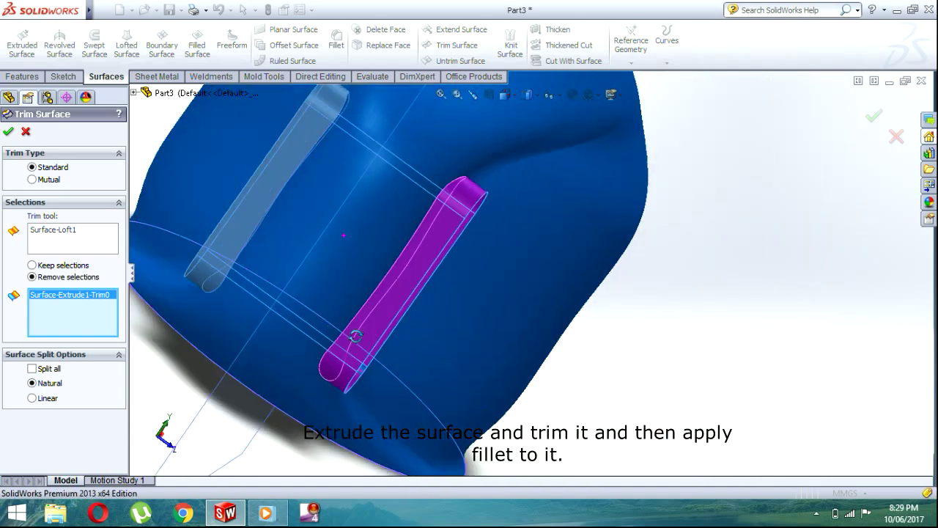
pyautogui.moveTo(291, 311); pyautogui.dragTo(418, 362, button='middle')
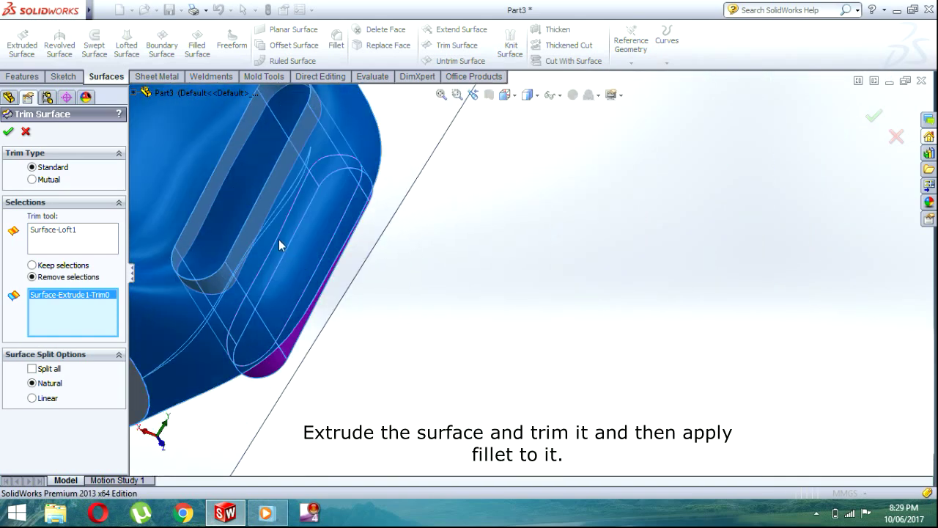
pyautogui.click(253, 227)
pyautogui.moveTo(257, 226)
pyautogui.mouseDown(button='middle')
pyautogui.moveTo(318, 281)
pyautogui.moveTo(281, 300)
pyautogui.moveTo(258, 288)
pyautogui.moveTo(253, 271)
pyautogui.mouseUp(button='middle')
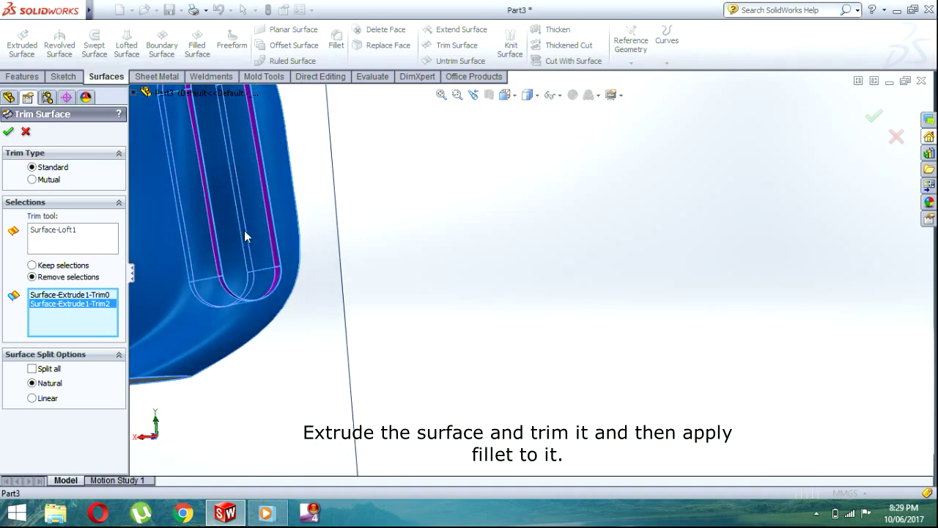
pyautogui.moveTo(320, 236); pyautogui.dragTo(301, 283, button='middle')
pyautogui.click(96, 251)
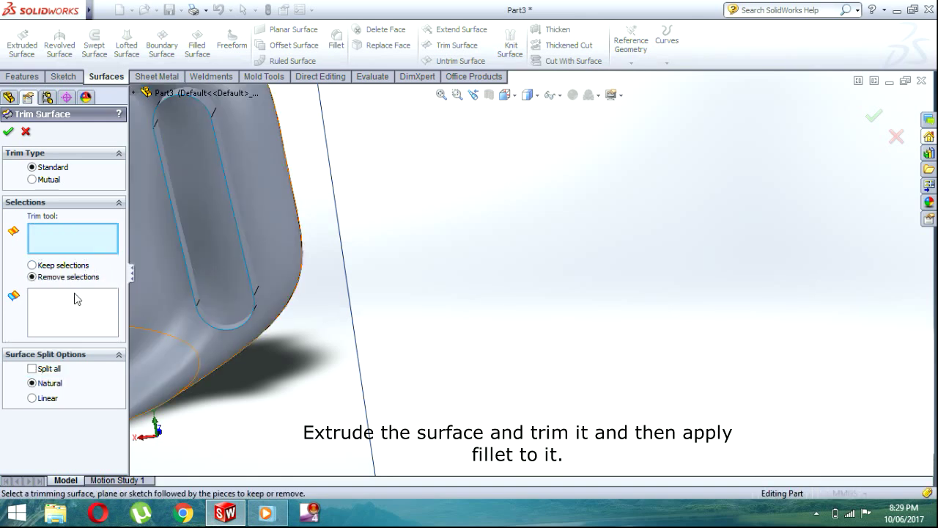
# Switch the trim type to Mutual, try Surface-Extrude1 and Surface-Loft1, then clear them.
pyautogui.click(32, 179)
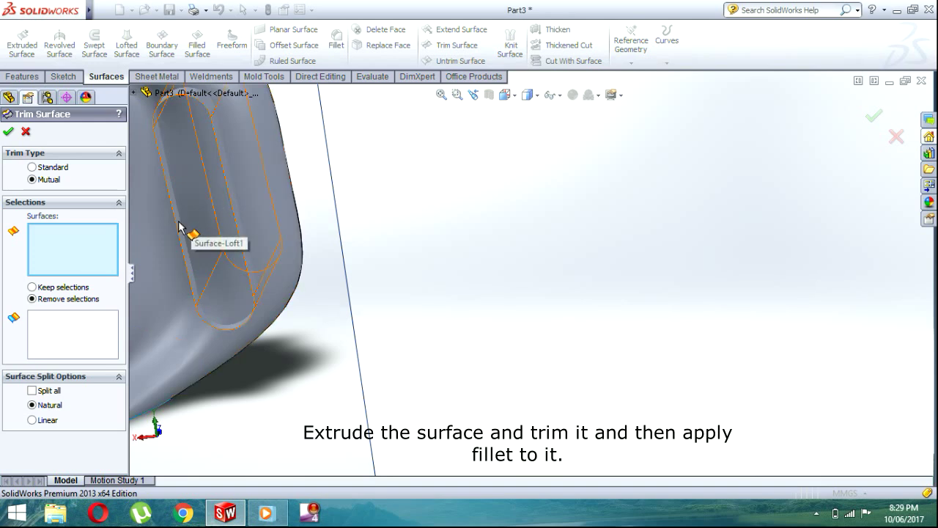
pyautogui.click(195, 238)
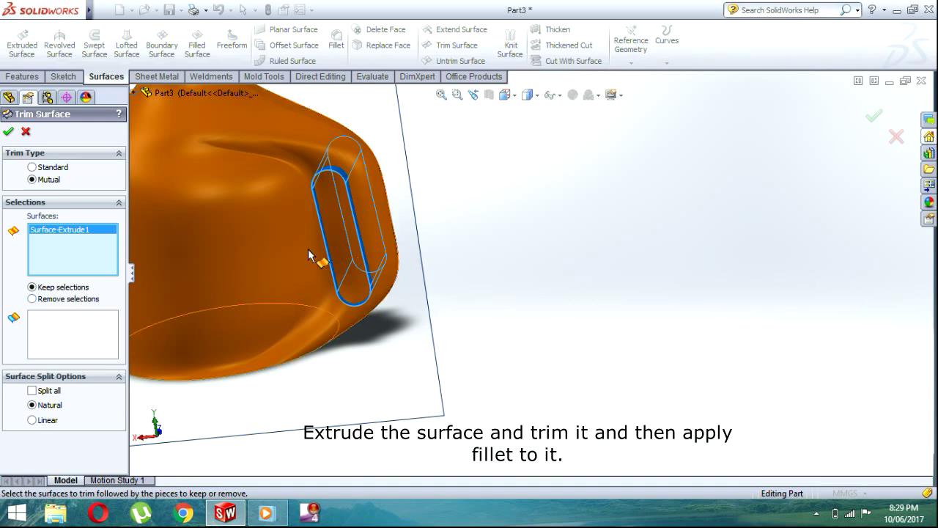
pyautogui.click(270, 265)
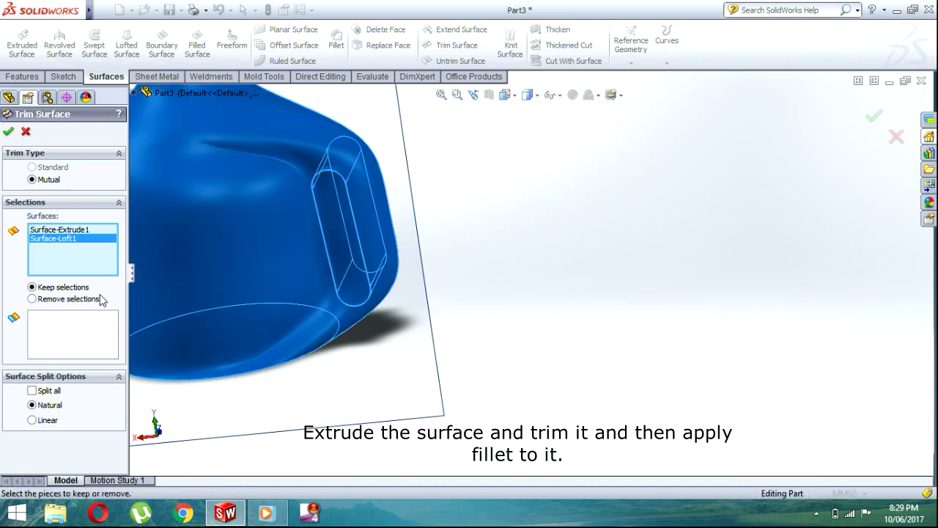
pyautogui.rightClick(73, 244)
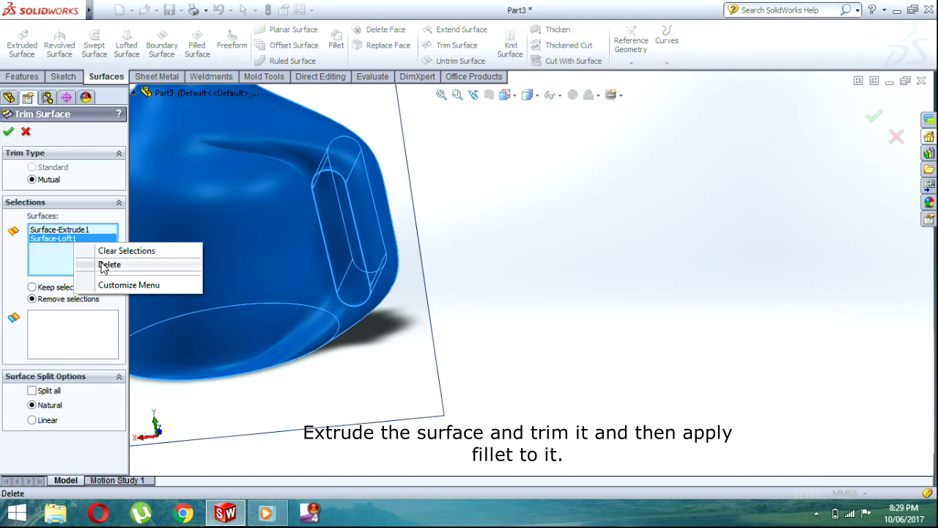
pyautogui.click(96, 250)
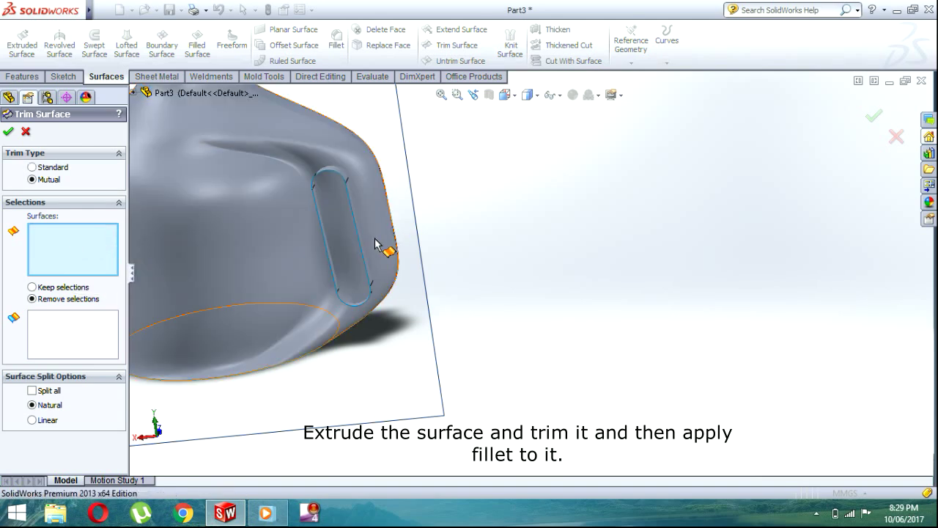
# Reselect Surface-Extrude1 and Surface-Loft1 as the mutual trim surfaces.
pyautogui.moveTo(437, 281); pyautogui.dragTo(336, 268, button='middle')
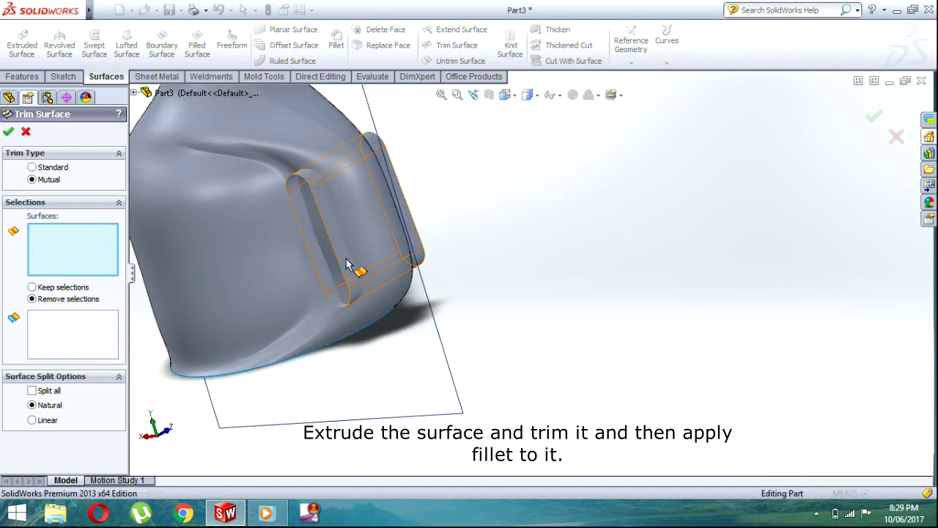
pyautogui.click(404, 277)
pyautogui.moveTo(484, 264); pyautogui.dragTo(370, 384, button='middle')
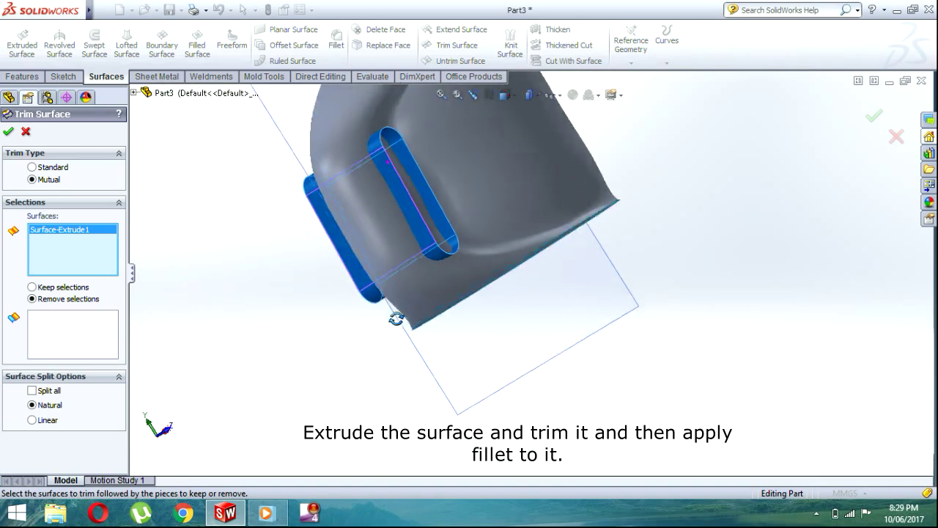
pyautogui.scroll(-1, 502, 213)
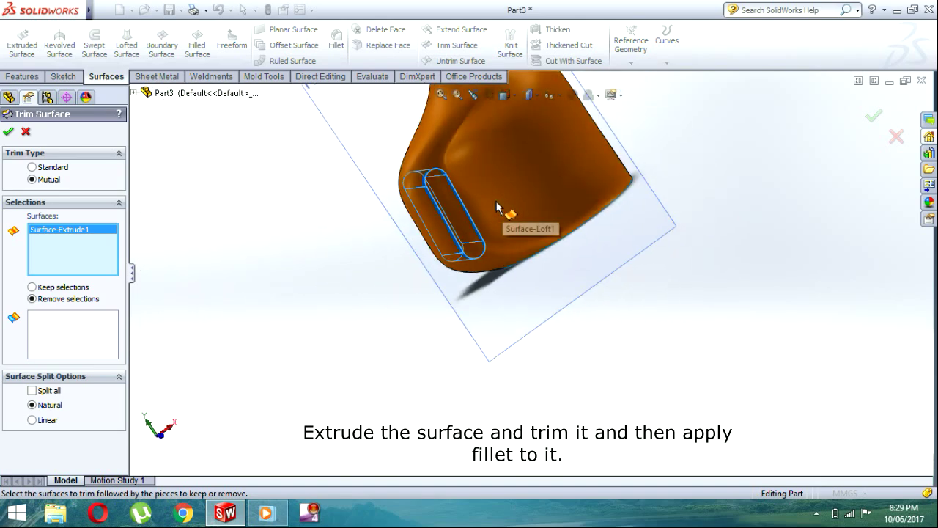
pyautogui.scroll(-1, 506, 223)
pyautogui.scroll(-1, 493, 252)
pyautogui.moveTo(488, 257); pyautogui.dragTo(334, 318, button='middle')
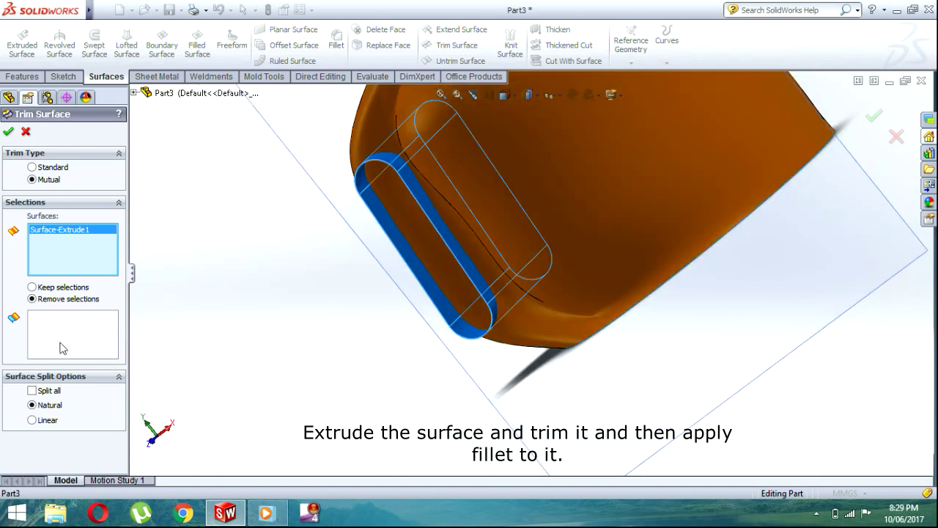
pyautogui.moveTo(196, 312)
pyautogui.mouseDown(button='middle')
pyautogui.moveTo(318, 258)
pyautogui.moveTo(287, 303)
pyautogui.mouseUp(button='middle')
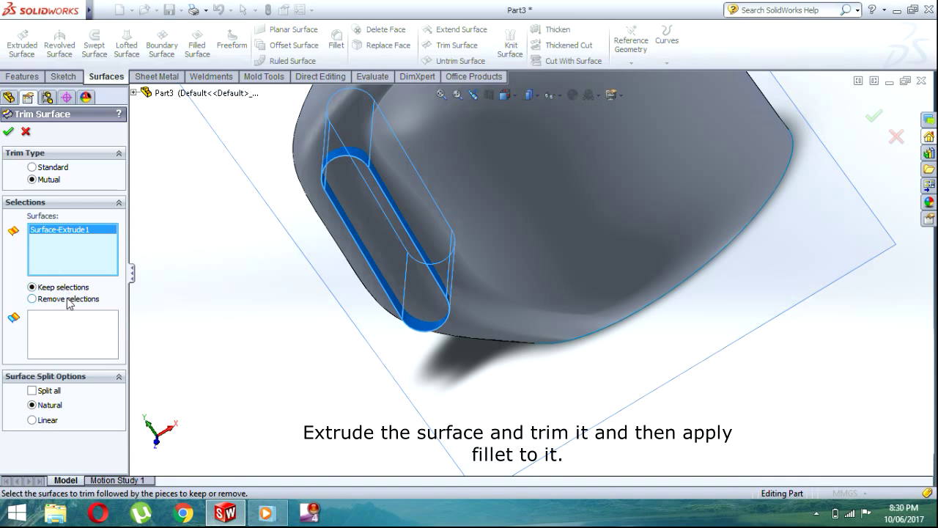
pyautogui.click(506, 197)
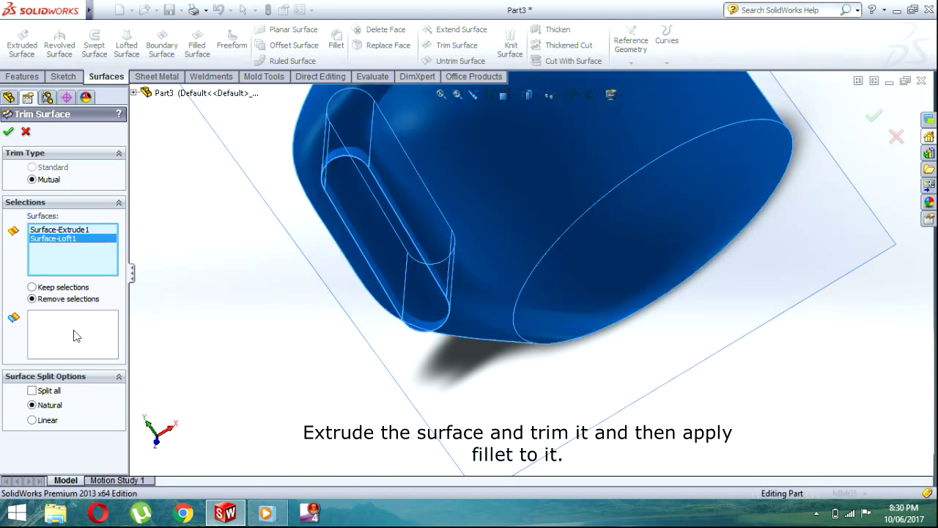
# Mark the slot's inner face and three wall pieces for removal.
pyautogui.click(73, 336)
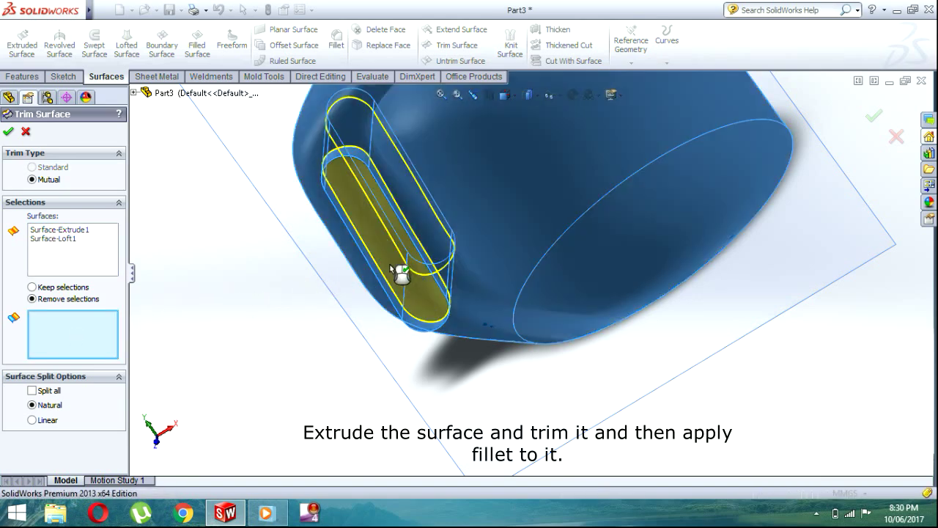
pyautogui.click(396, 274)
pyautogui.moveTo(299, 304); pyautogui.dragTo(433, 334, button='middle')
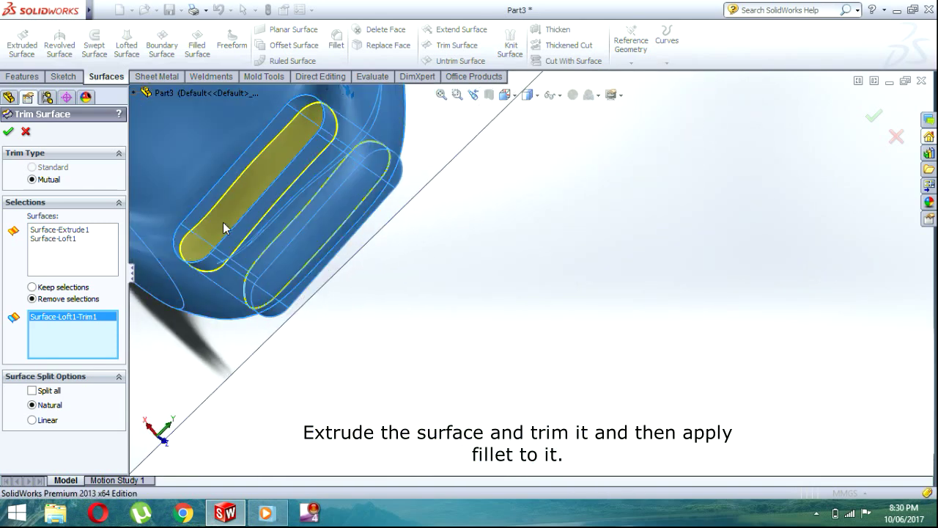
pyautogui.click(224, 222)
pyautogui.click(242, 233)
pyautogui.moveTo(402, 272); pyautogui.dragTo(421, 265, button='middle')
pyautogui.click(423, 265)
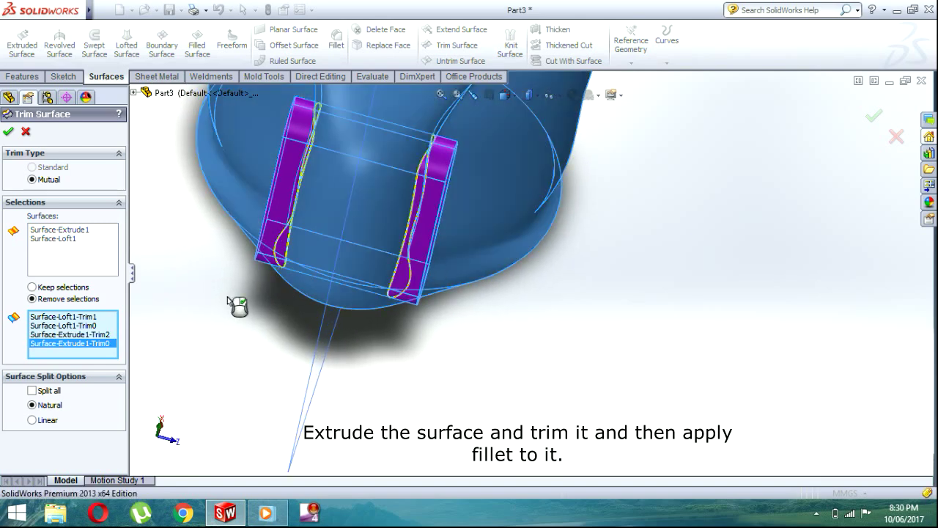
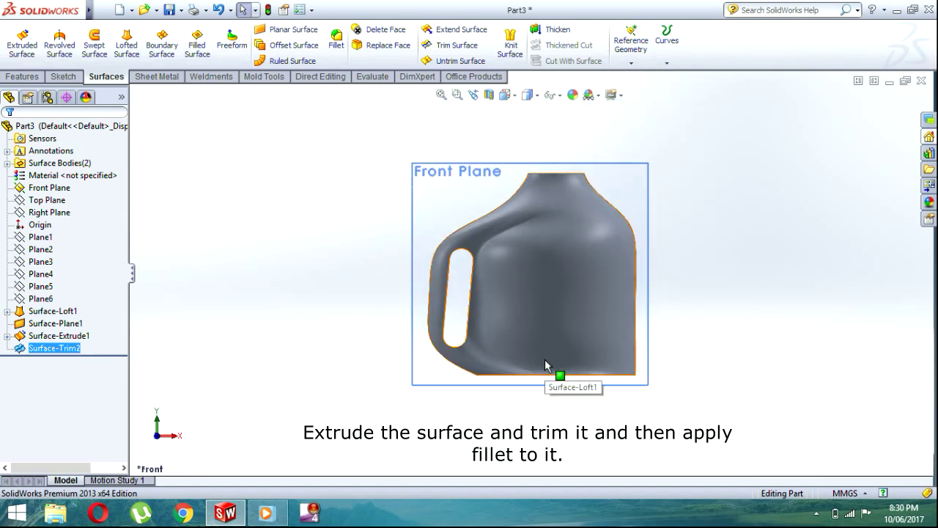
# Switch to isometric view and orbit the jug so the handle opening and top neck are visible.
pyautogui.hotkey('ctrl', '7')
pyautogui.moveTo(445, 345)
pyautogui.mouseDown(button='middle')
pyautogui.moveTo(466, 360)
pyautogui.moveTo(450, 373)
pyautogui.mouseUp(button='middle')
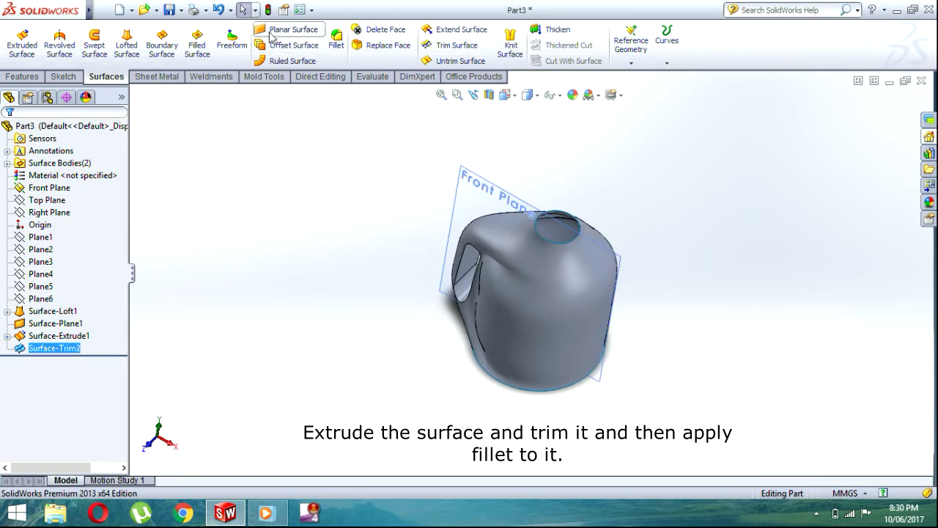
# Start a surface fillet and select both trimmed edges of the jug's handle opening.
pyautogui.click(336, 40)
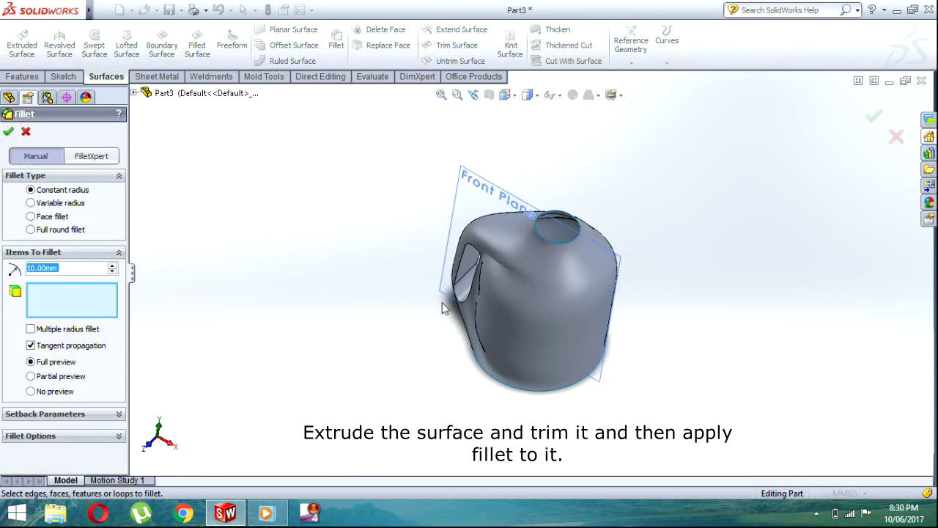
pyautogui.click(457, 274)
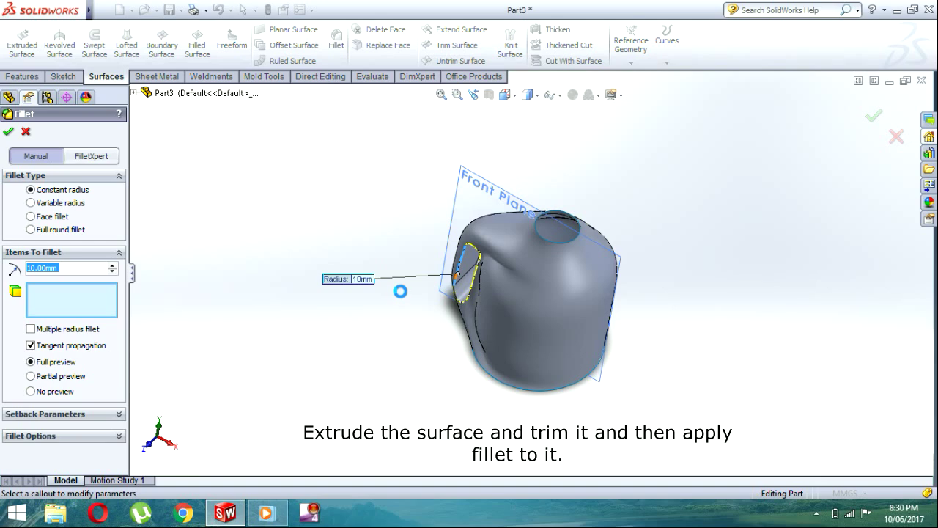
pyautogui.moveTo(440, 314)
pyautogui.mouseDown(button='middle')
pyautogui.moveTo(540, 456)
pyautogui.moveTo(571, 522)
pyautogui.mouseUp(button='middle')
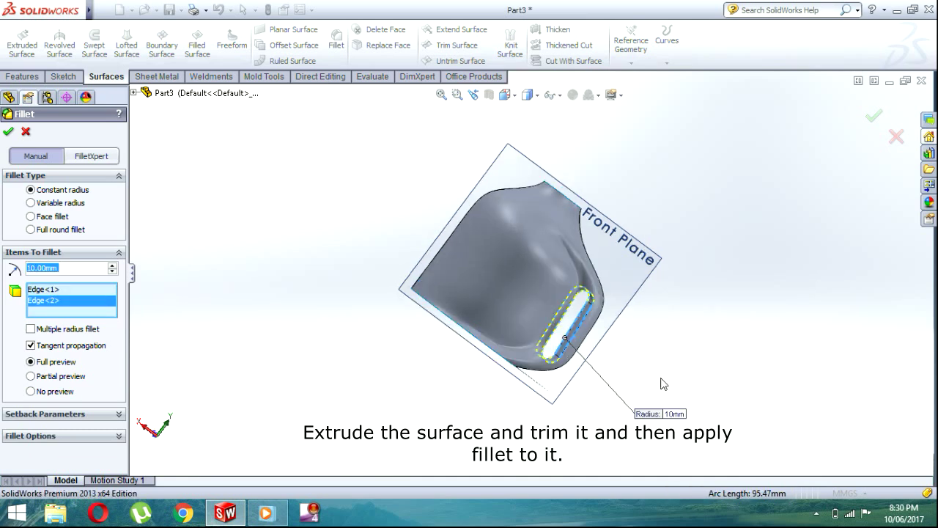
pyautogui.moveTo(619, 356)
pyautogui.mouseDown(button='middle')
pyautogui.moveTo(538, 360)
pyautogui.moveTo(549, 366)
pyautogui.mouseUp(button='middle')
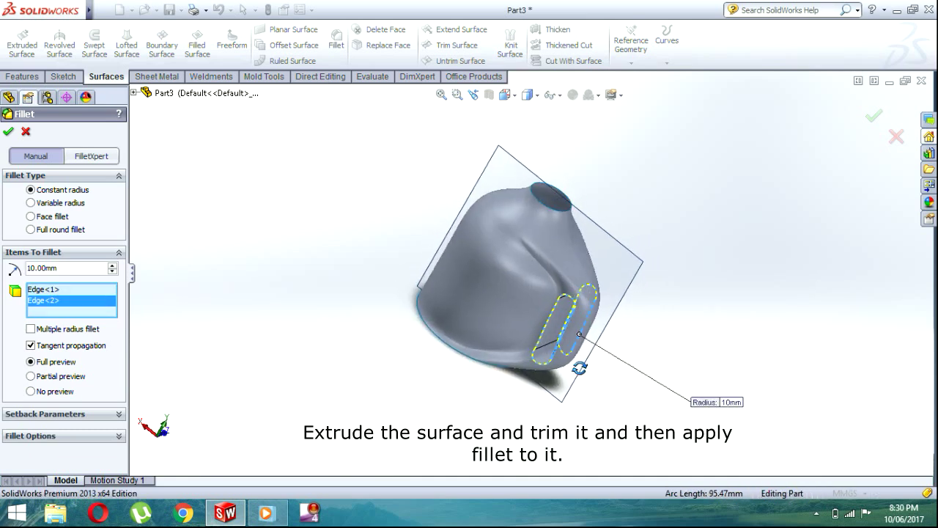
pyautogui.doubleClick(61, 271)
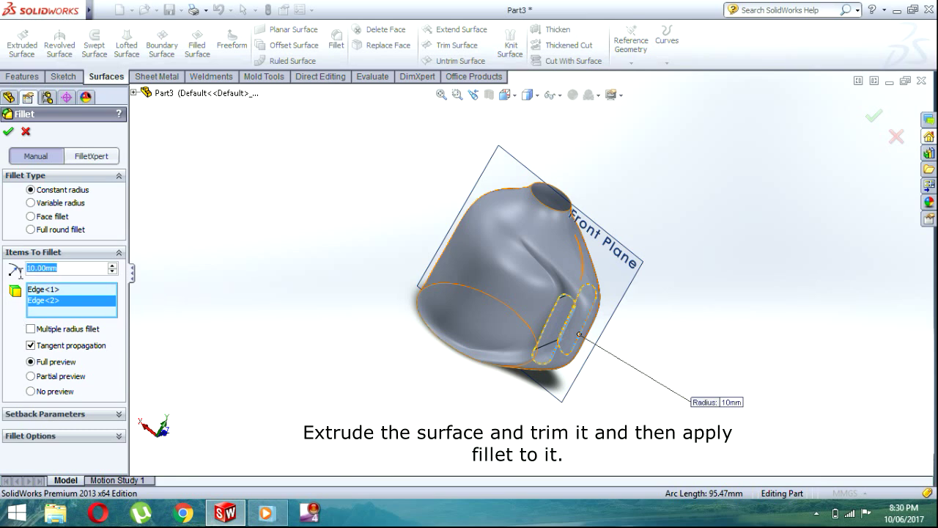
# Set the fillet radius to 5 mm and apply Fillet1 to both handle-opening edges.
pyautogui.write('2')
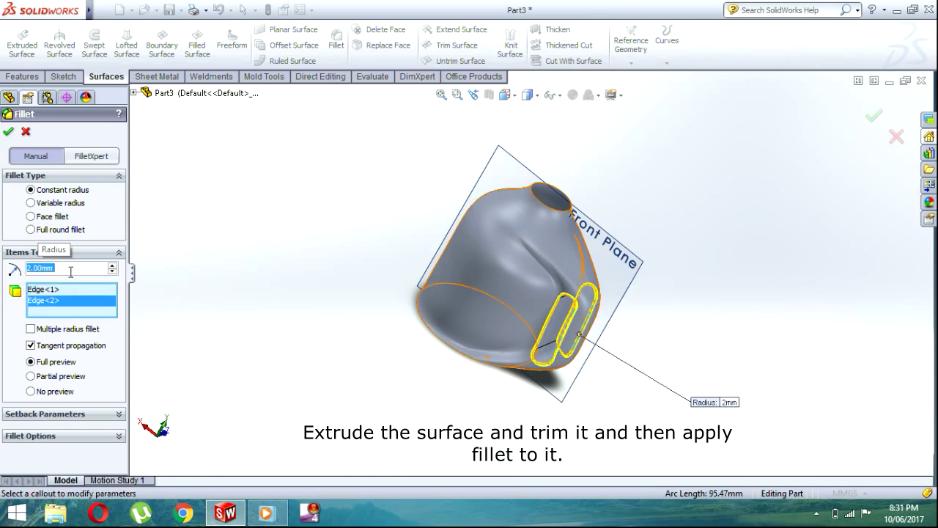
pyautogui.write('5')
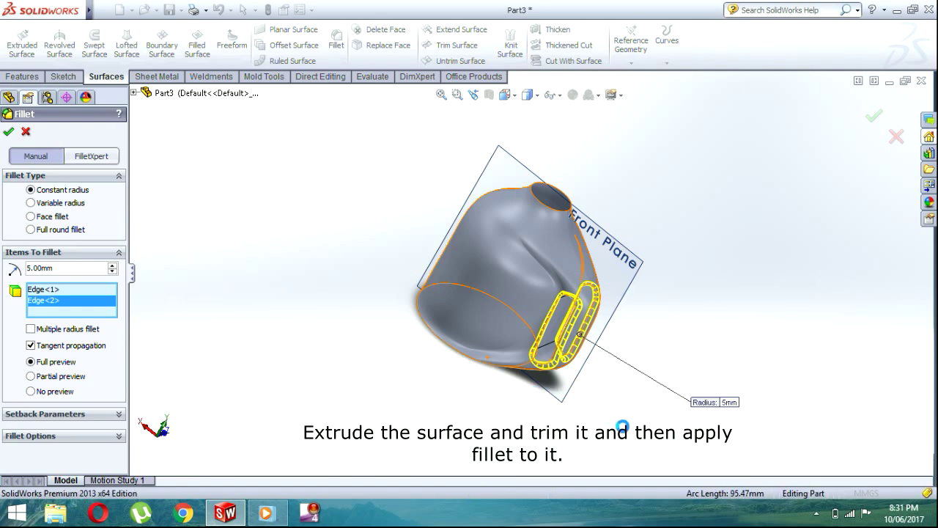
pyautogui.moveTo(661, 359); pyautogui.dragTo(502, 413, button='middle')
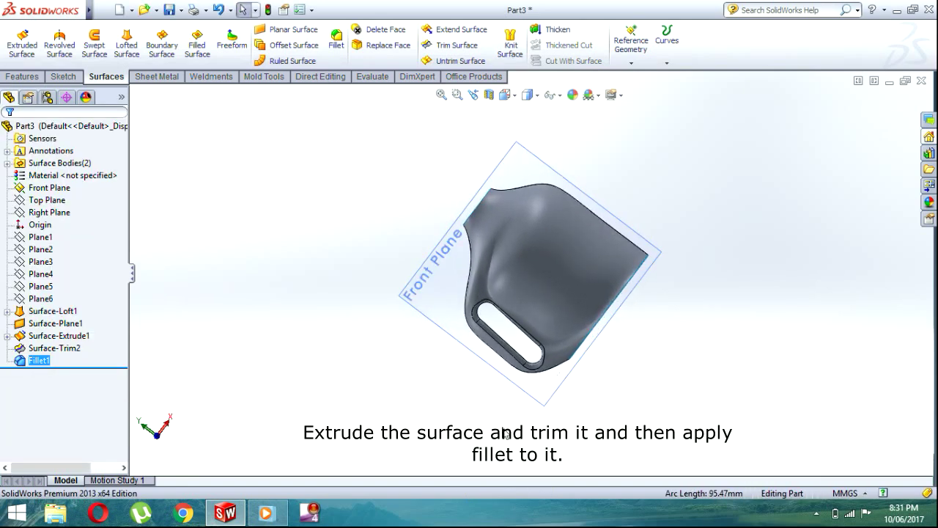
# Hide the Front Plane, leaving only the filleted jug in an angled view.
pyautogui.moveTo(504, 435); pyautogui.dragTo(663, 338, button='middle')
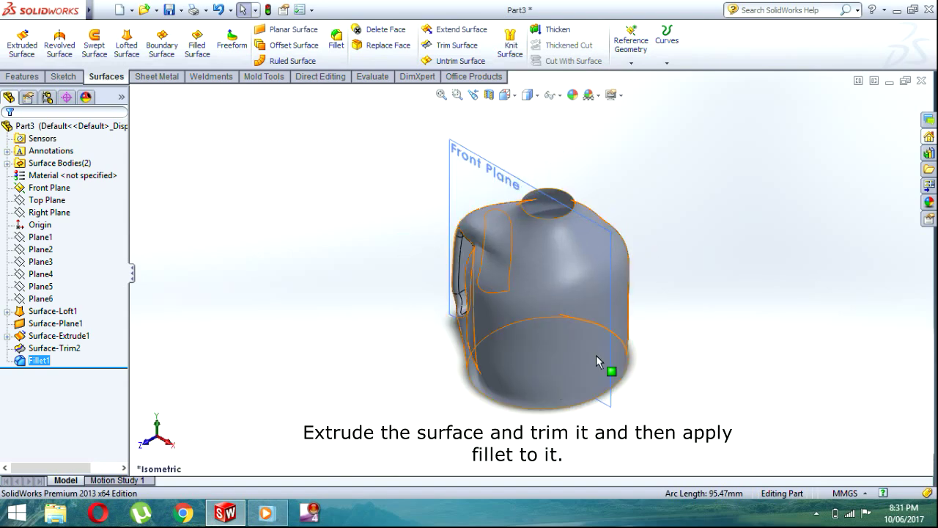
pyautogui.moveTo(664, 339); pyautogui.dragTo(669, 345, button='middle')
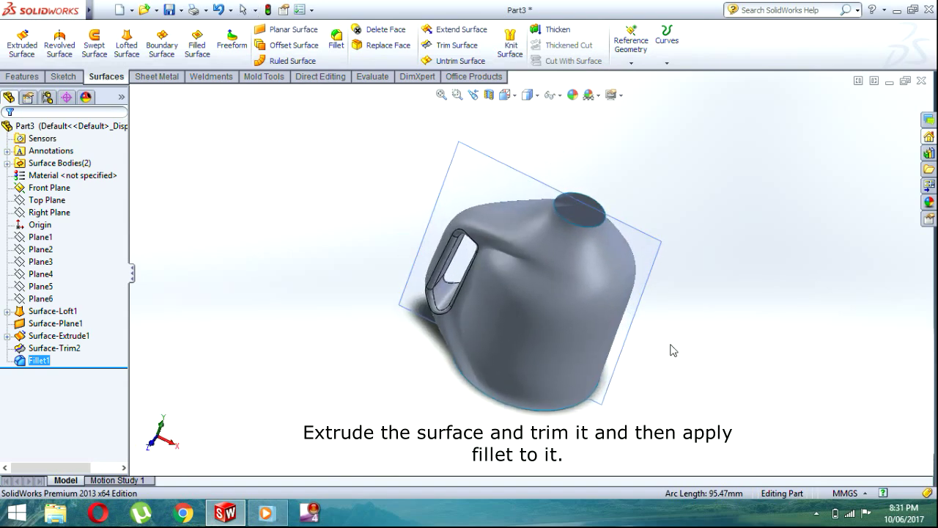
pyautogui.click(660, 250)
pyautogui.click(721, 230)
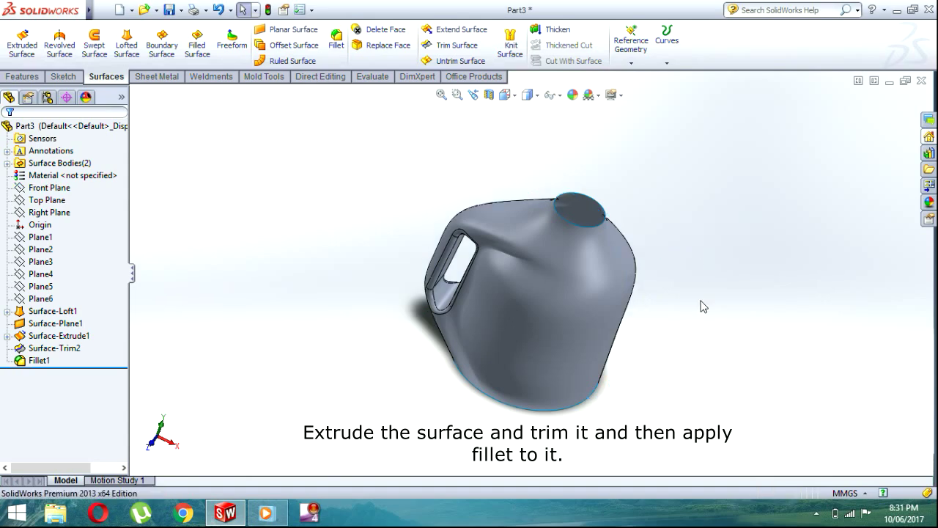